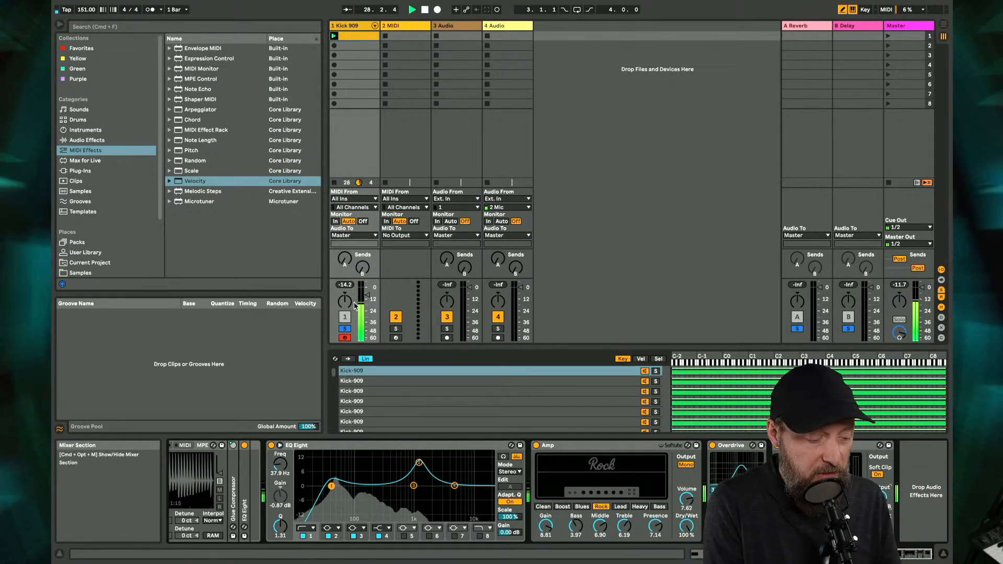
- Unsolo the Kick 909 track and both return tracks, then raise the kick's Reverb send and track volume
click(345, 329)
click(798, 329)
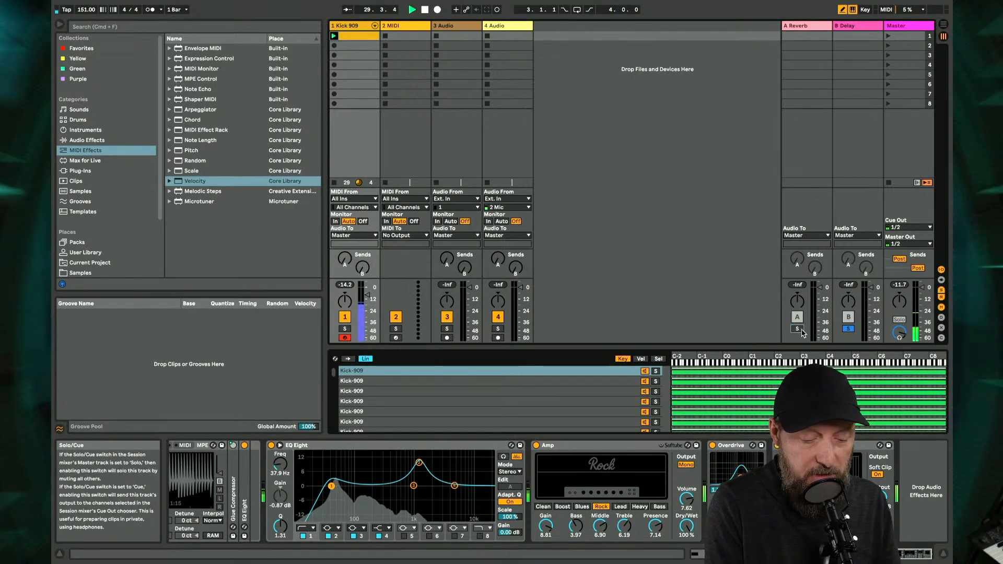
click(849, 329)
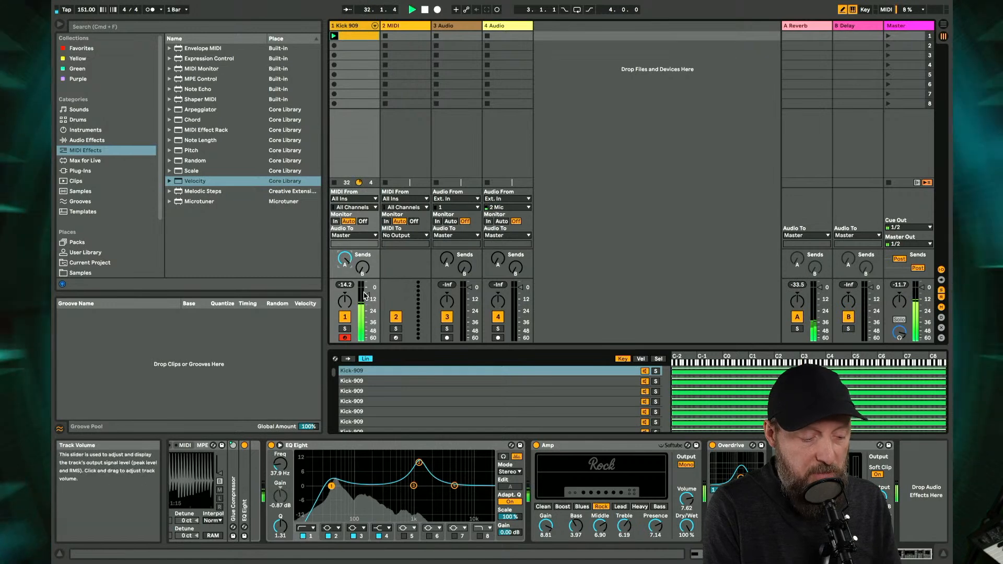
drag(368, 292, 367, 289)
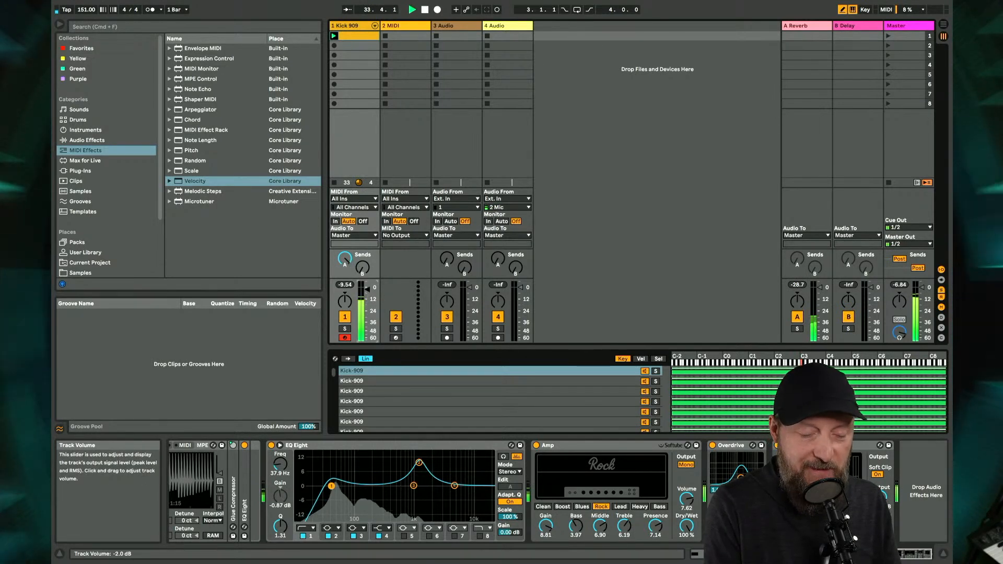
- Show the Reverb return's device and set its predelay to 168 ms, keeping the decay time at 1.47 s
click(810, 26)
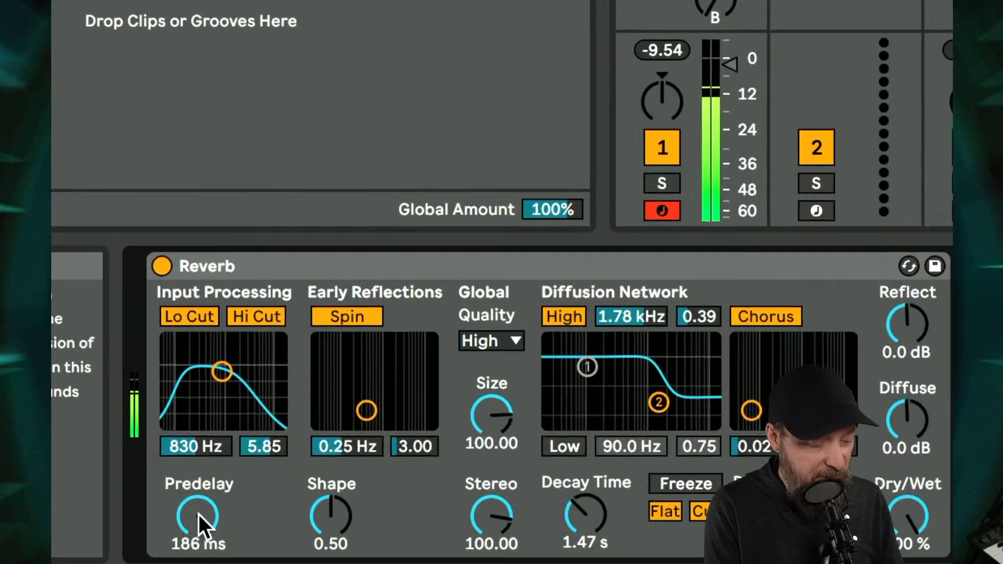
drag(199, 514, 198, 469)
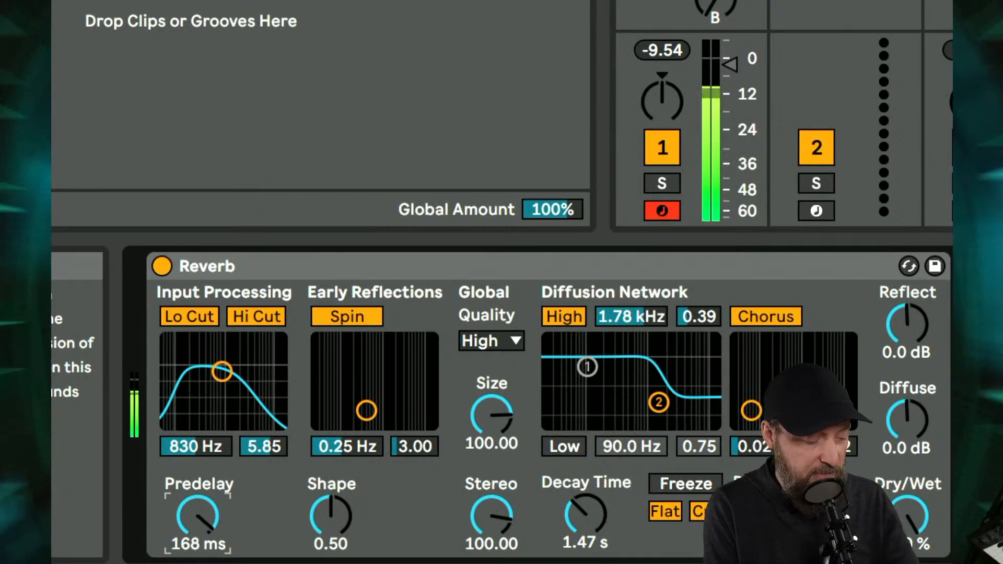
mouse_move(586, 515)
mouse_down()
mouse_move(585, 499)
mouse_move(585, 515)
mouse_up()
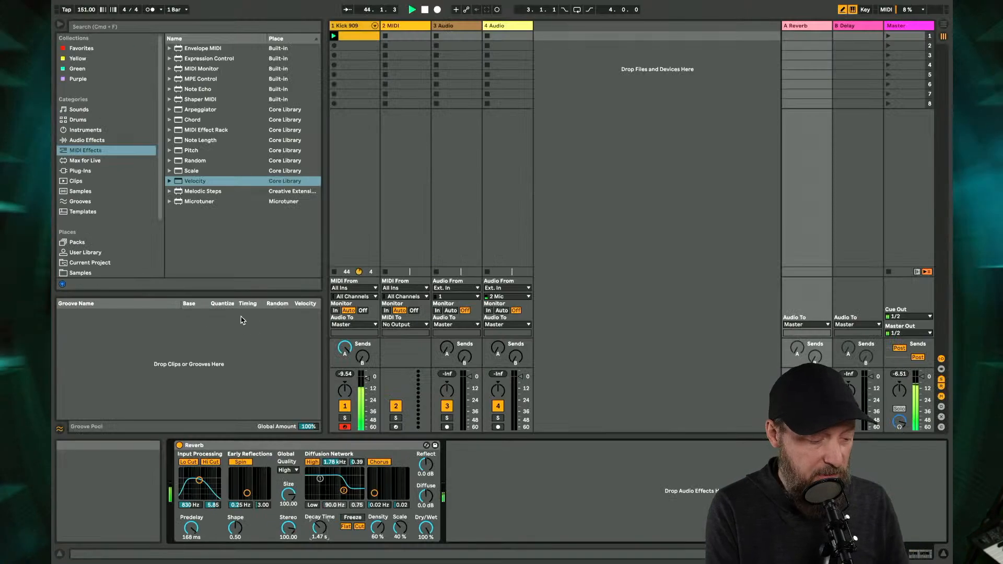
- Raise the Kick 909 track's Delay send, set its volume to -0.5 dB, and stop playback
drag(362, 358, 362, 330)
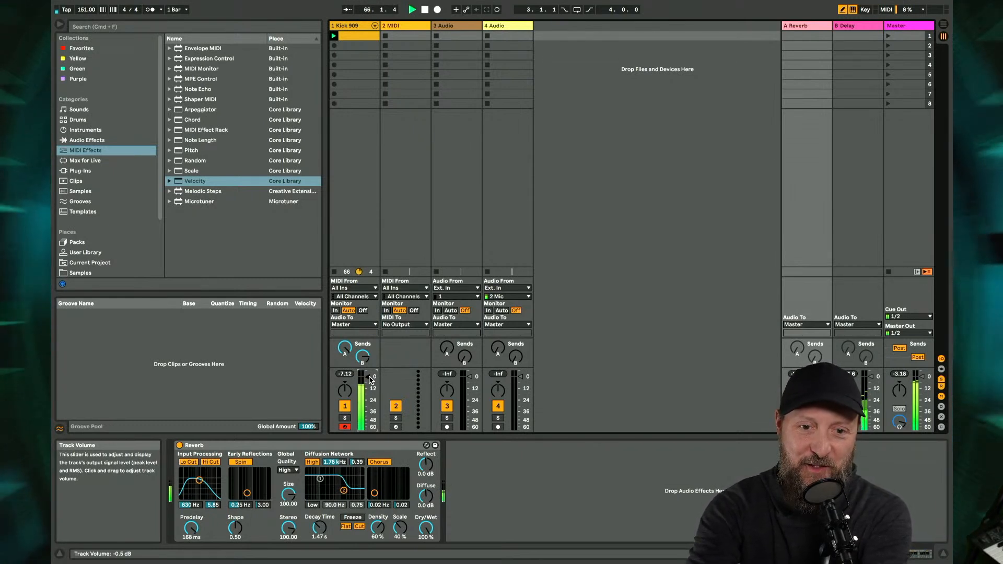
key(space)
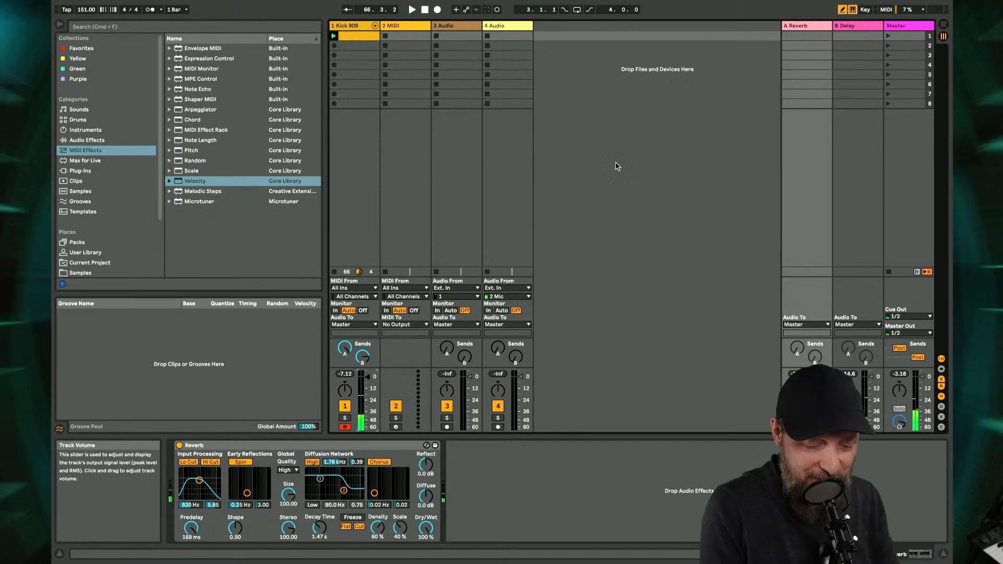
- Set the stream input macro of the Master track's 828es stream rack to -6.89 dB and check it during playback
click(905, 27)
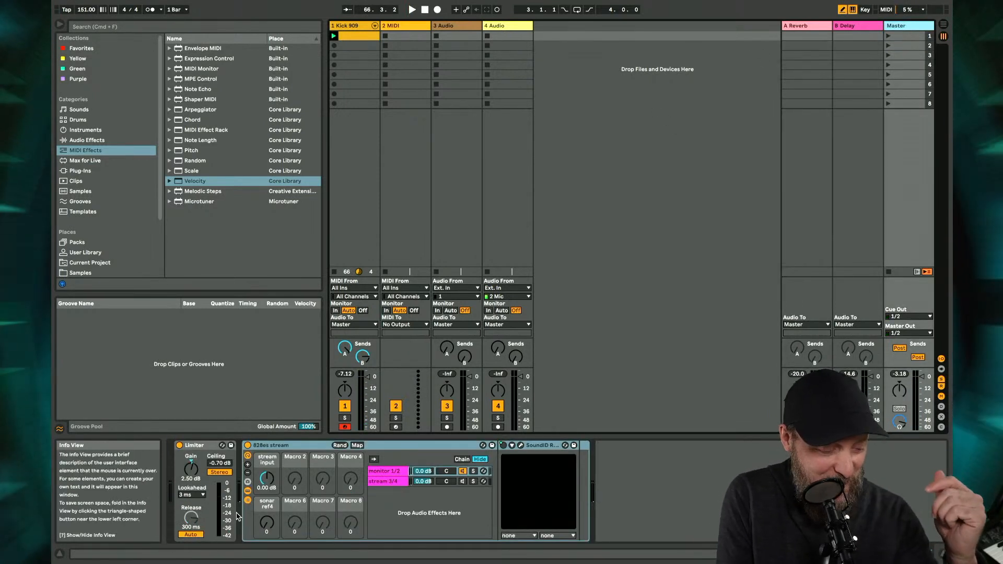
key(space)
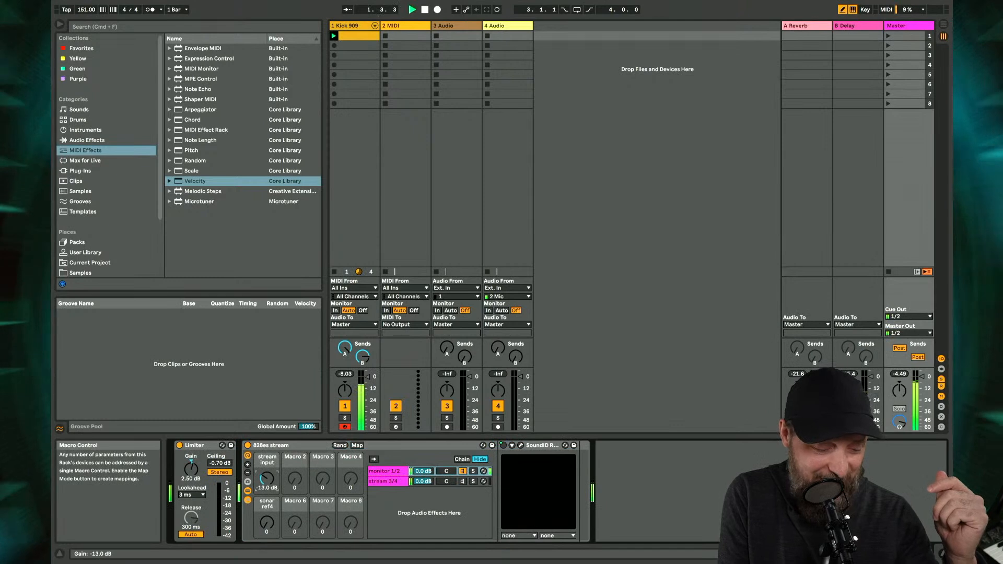
drag(271, 481, 272, 468)
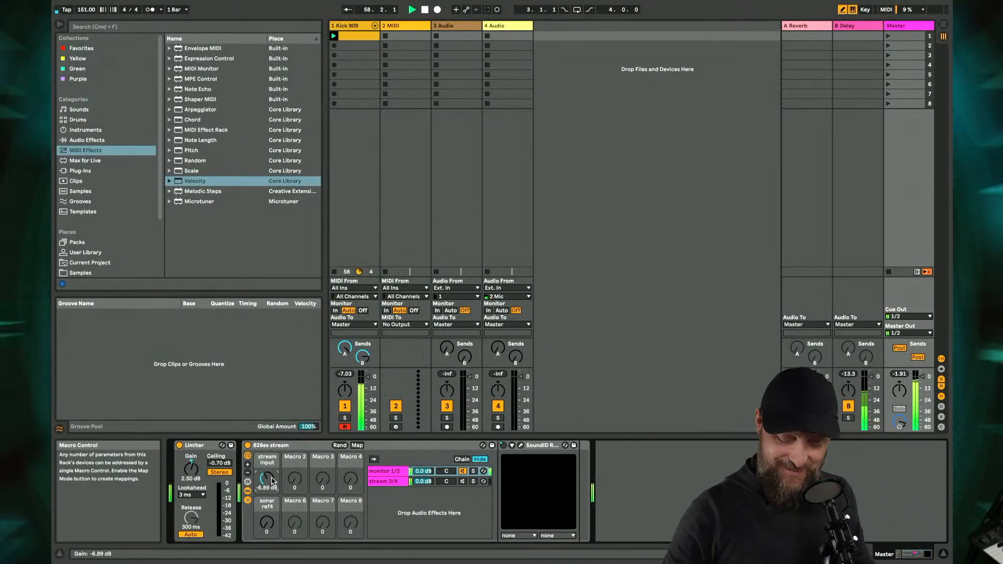
key(space)
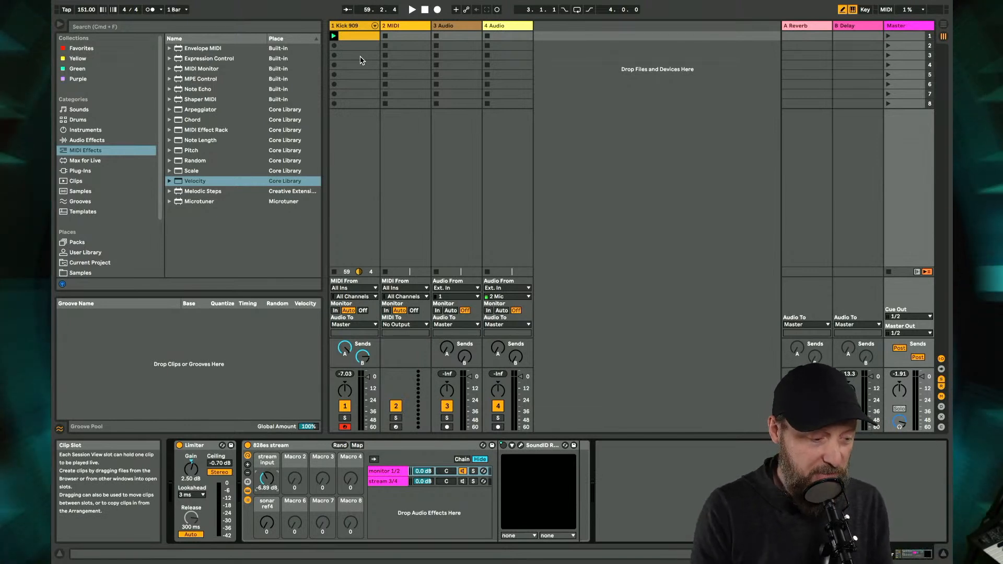
key(space)
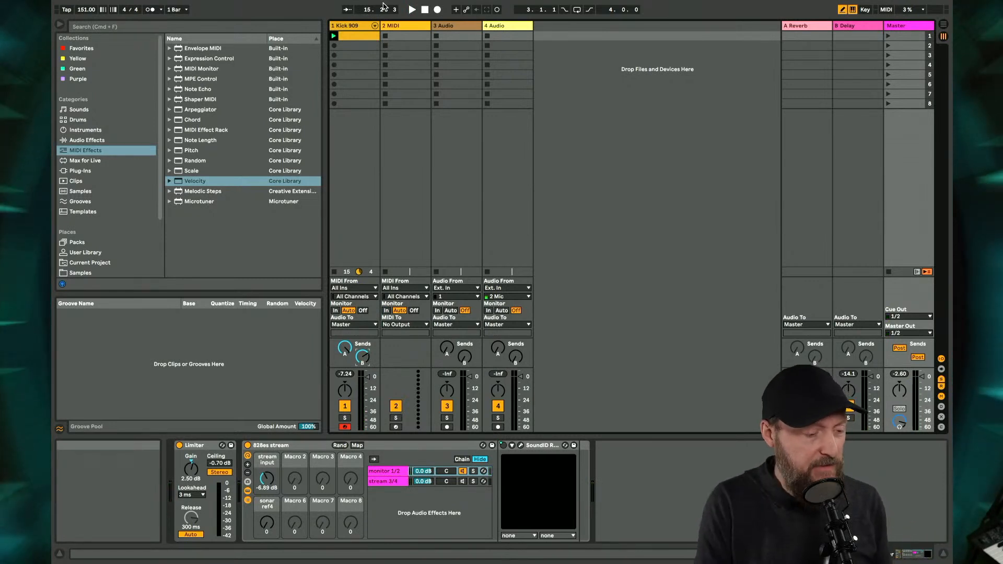
- Select the empty MIDI track and search the Drums category for 909
mouse_move(459, 3)
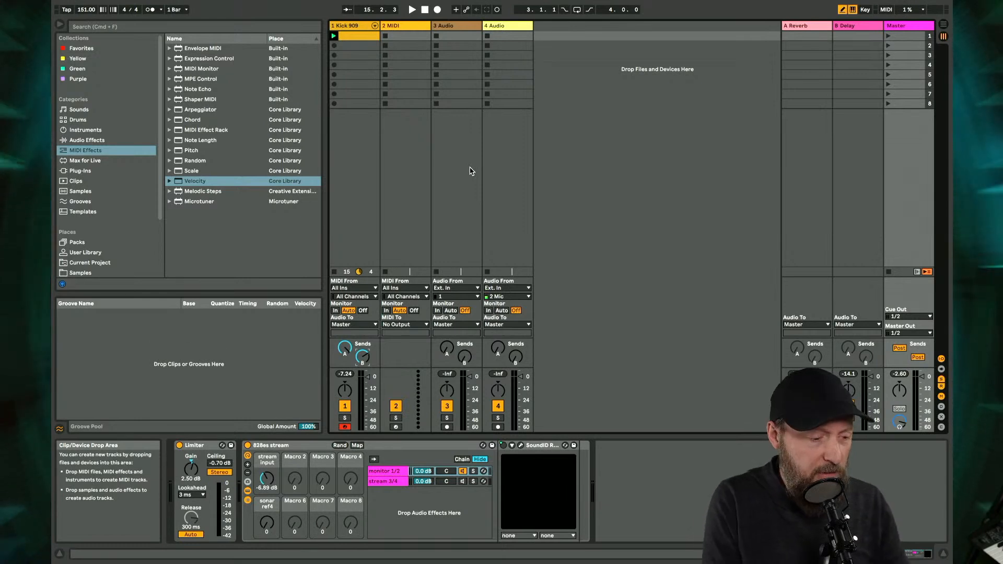
click(391, 24)
click(167, 30)
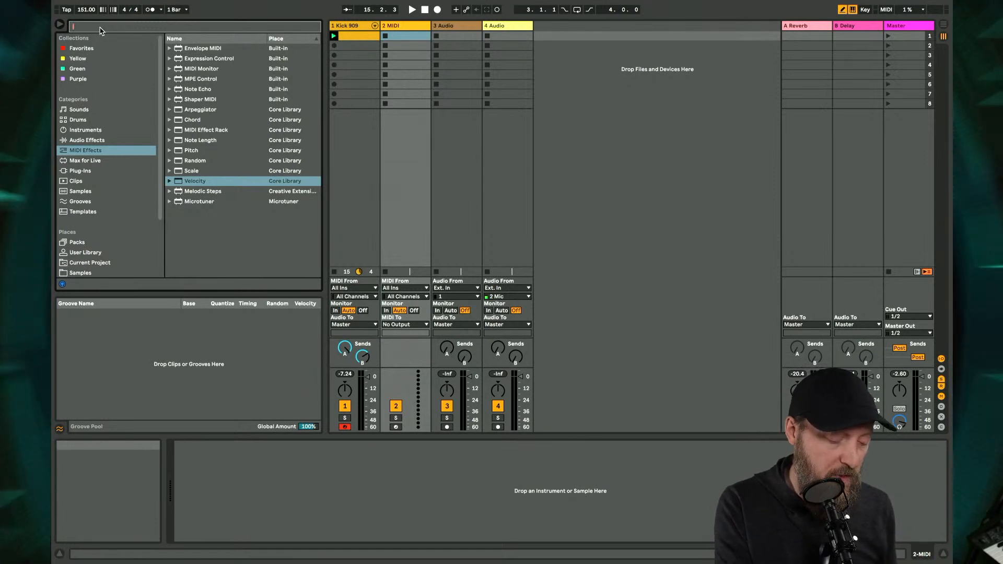
text(909)
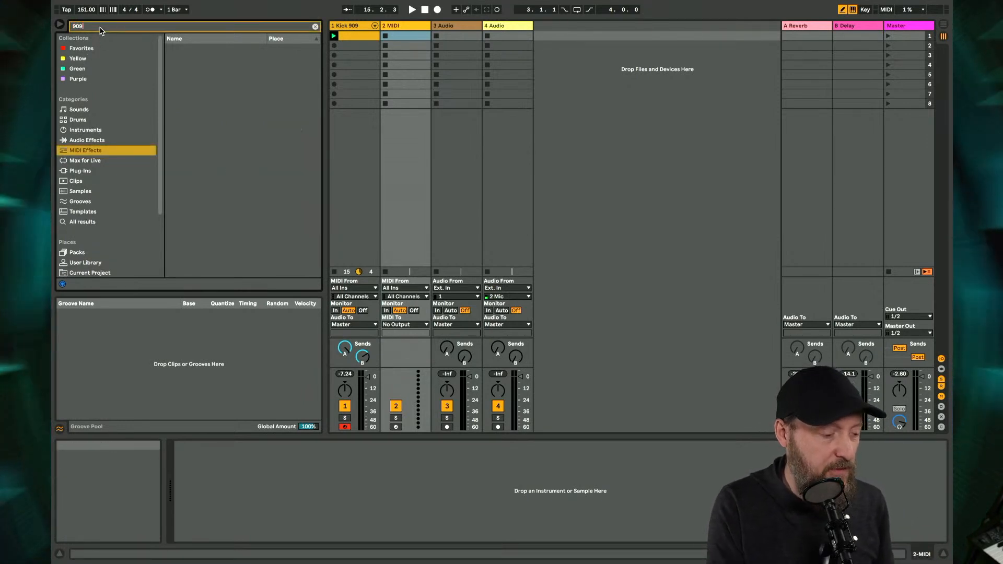
click(84, 120)
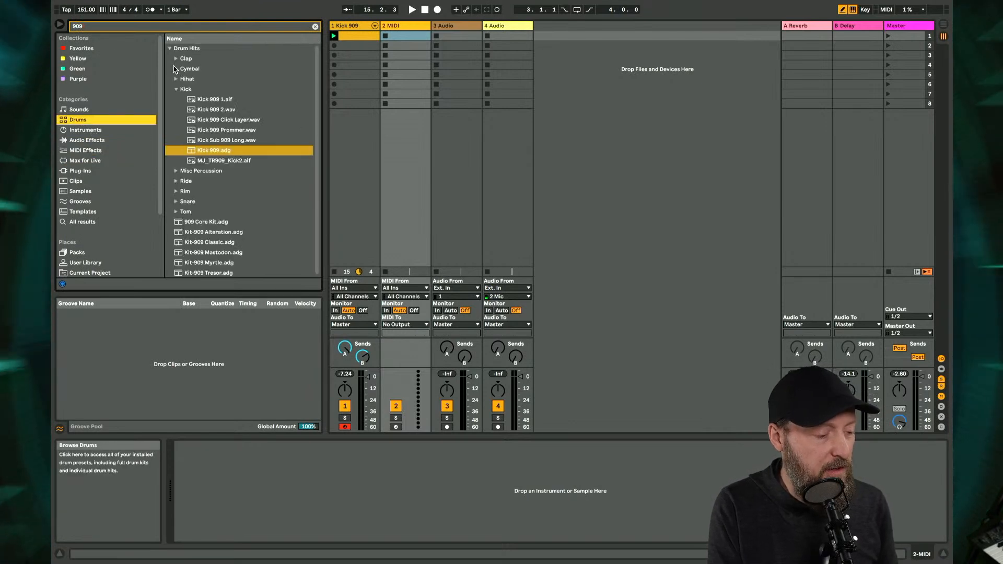
- Audition the 909 hi-hat samples in the drum hits, with the Kick and Hihat folders collapsed at the end
click(191, 90)
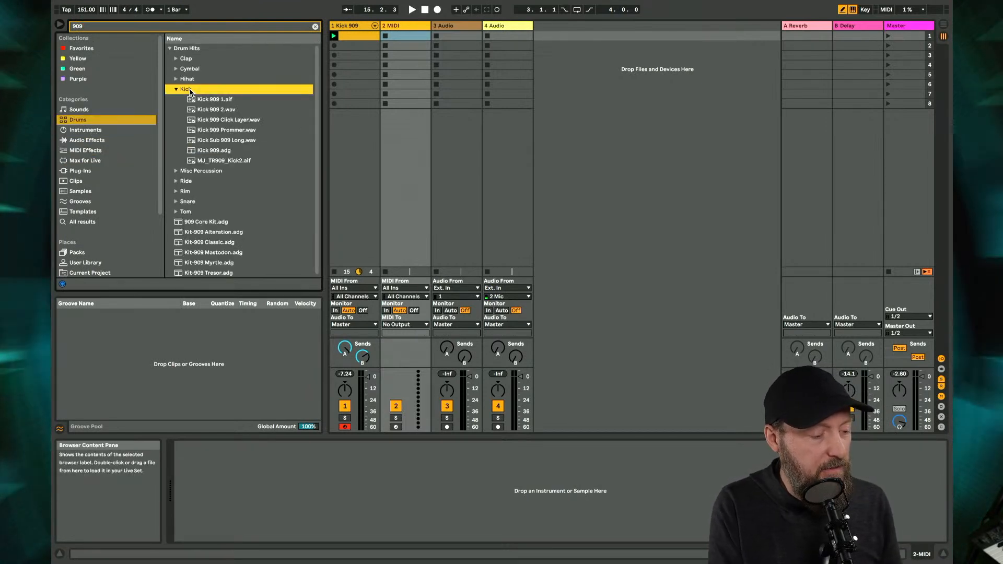
key(Left)
key(Up)
key(Right)
key(Down)
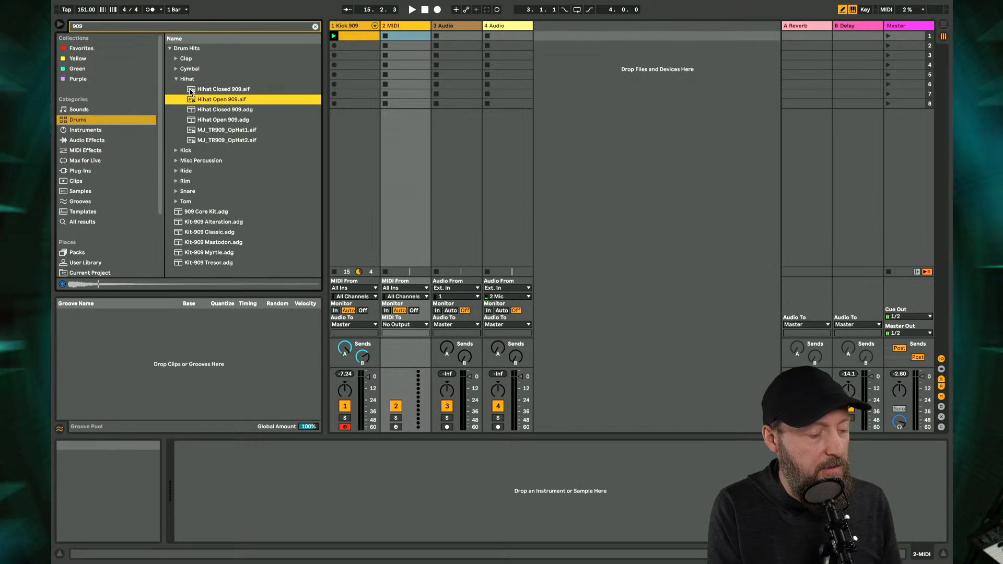
key(Up)
key(Left)
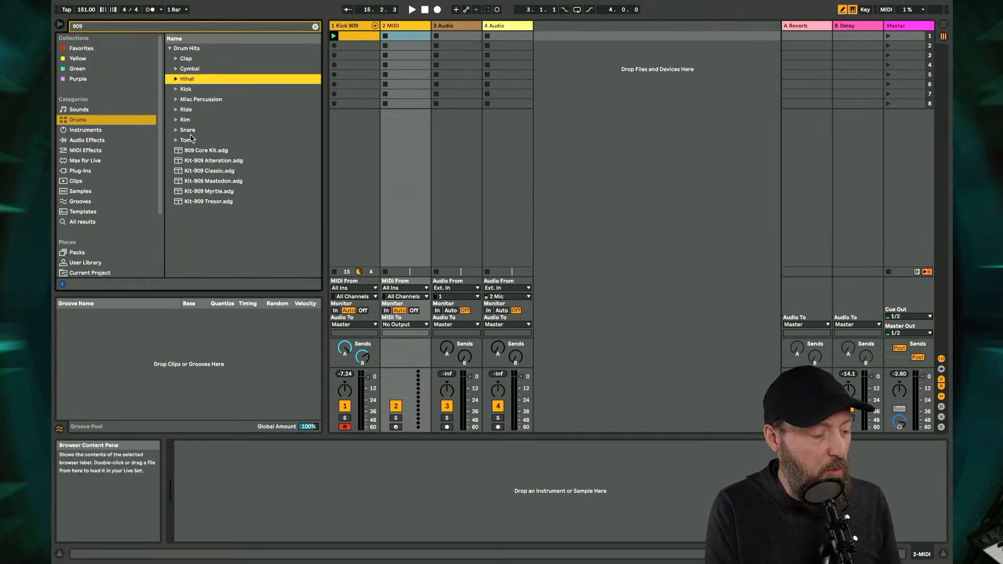
- Load 909 Core Kit.adg onto the MIDI track and create an empty clip in its first slot
click(179, 152)
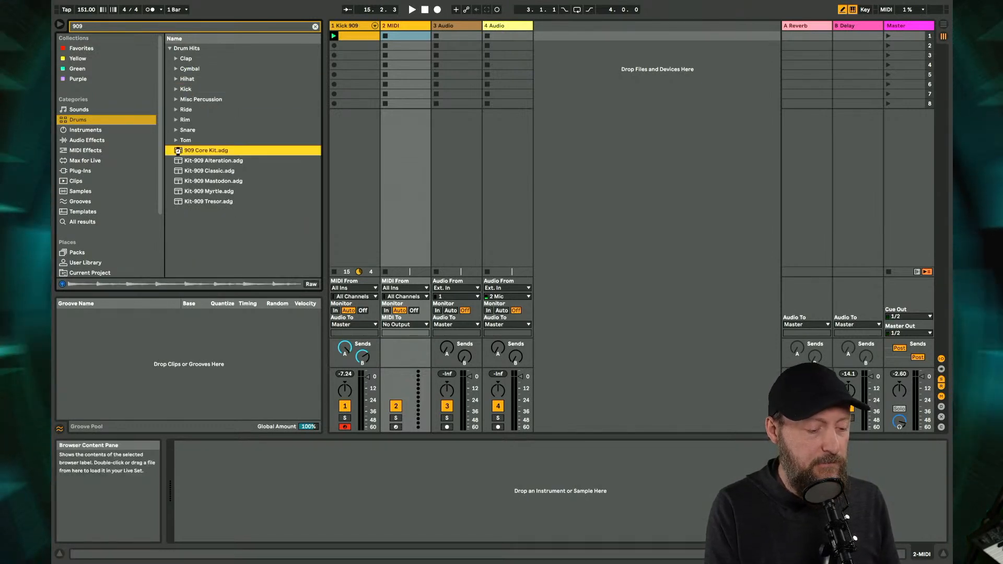
double_click(178, 152)
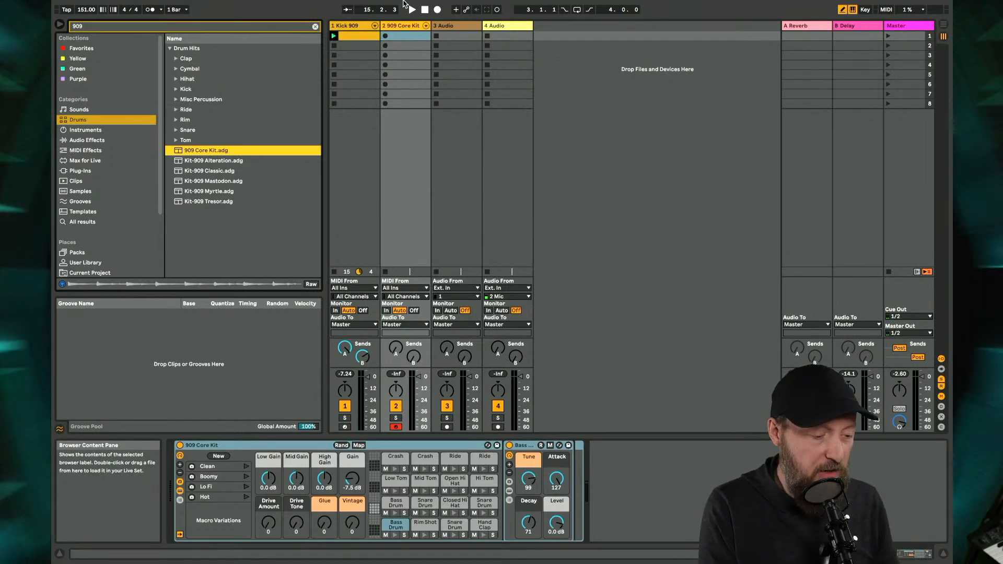
double_click(417, 36)
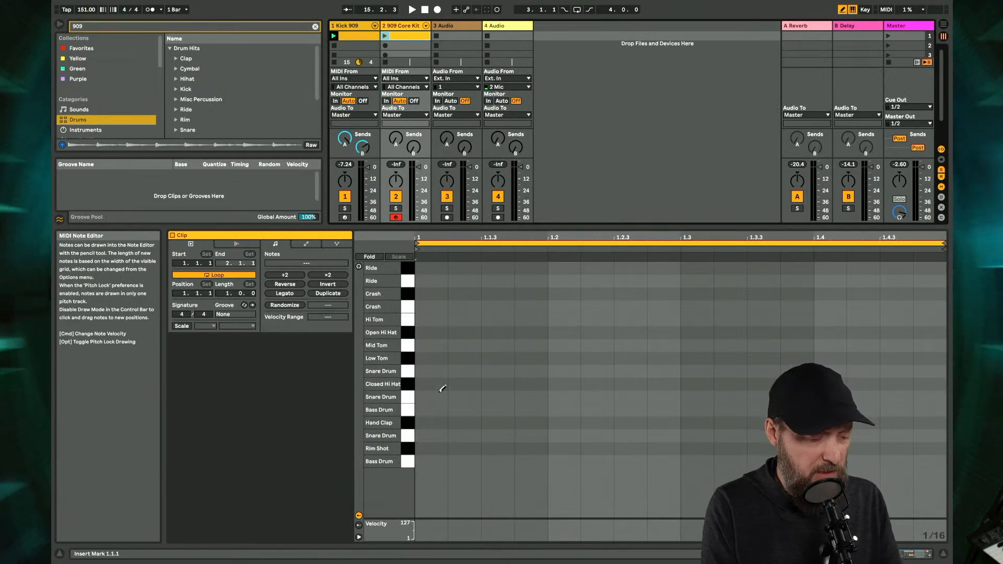
- Draw sixteenth-long Open Hi Hat notes on all four beats of the clip, at 1.1, 1.2, 1.3 and 1.4
click(431, 331)
click(555, 331)
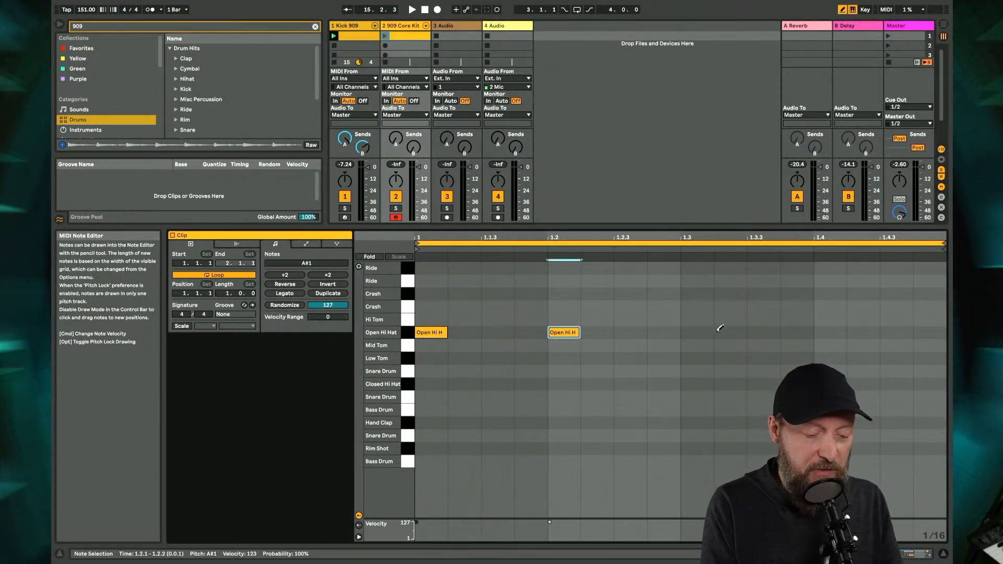
click(705, 332)
click(819, 334)
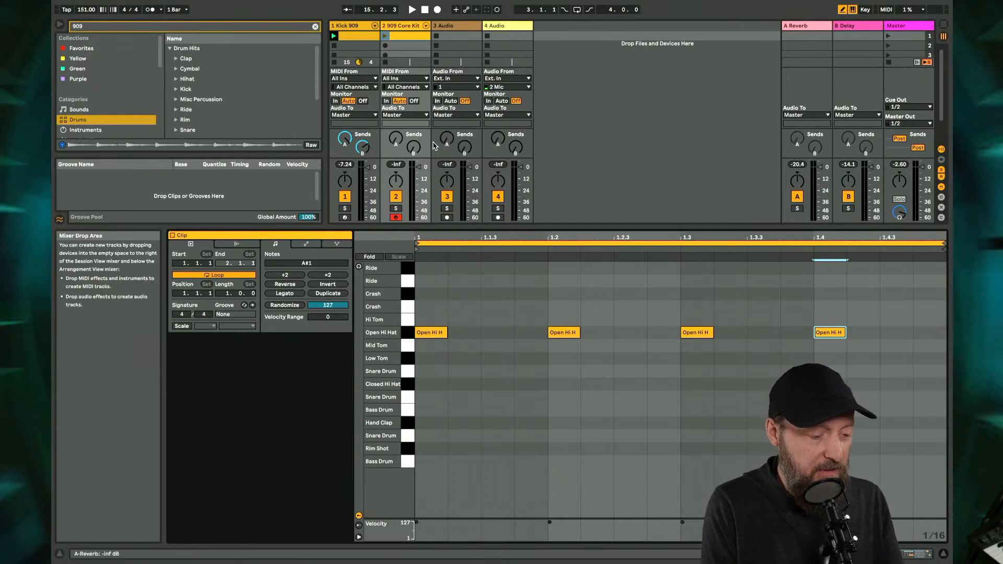
- Play the pattern with the 909 Core Kit track volume at -10.0 dB and add a Hand Clap note on beat 1
drag(418, 177, 419, 181)
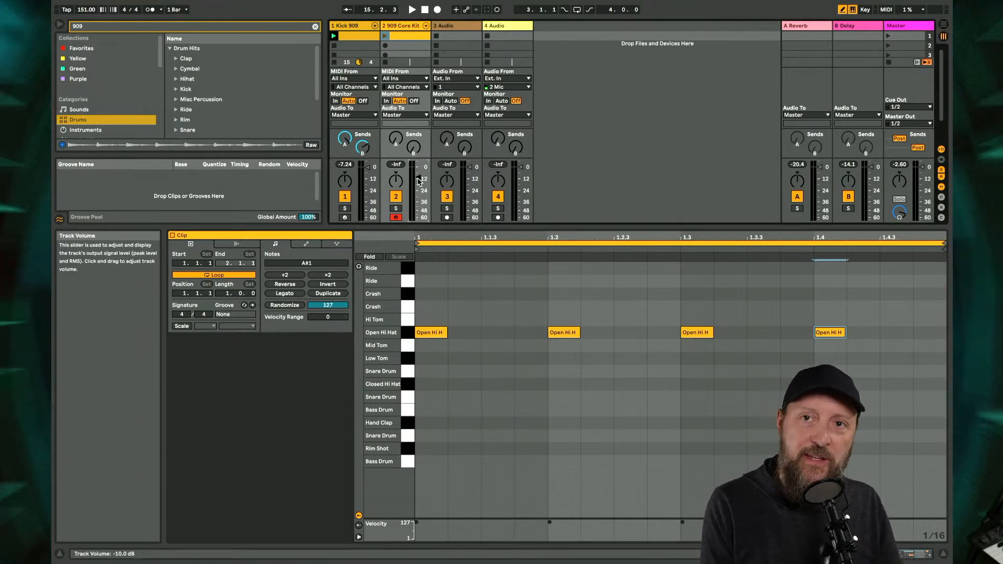
key(space)
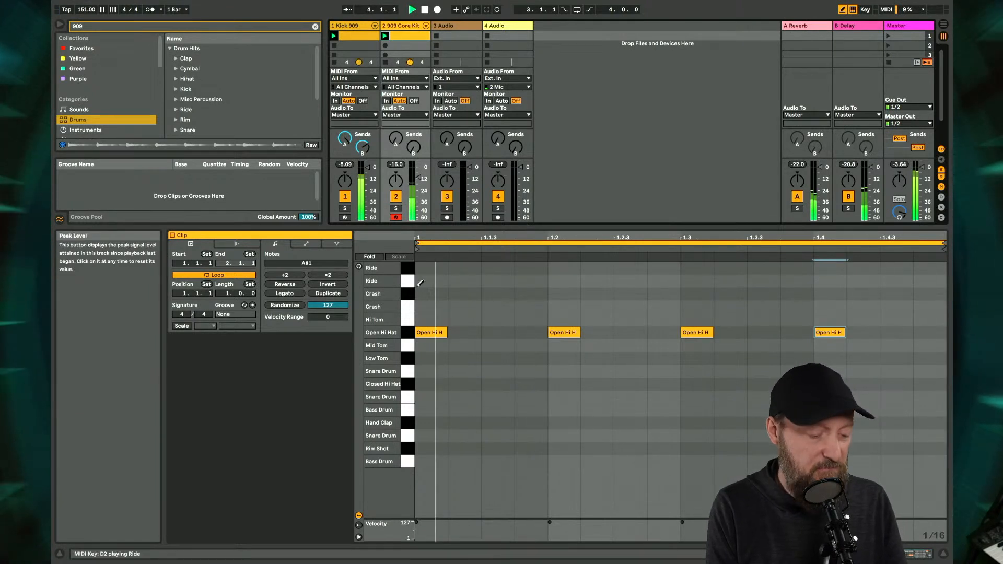
click(424, 421)
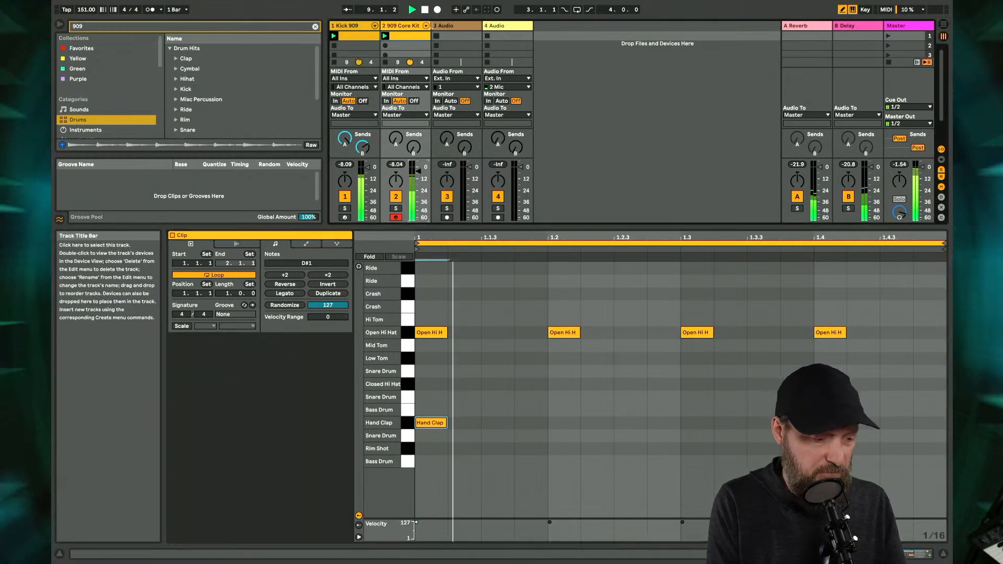
- Unfold the 909 Core Kit's chains in the mixer and lower the Open Hi Hat chain's volume
click(426, 25)
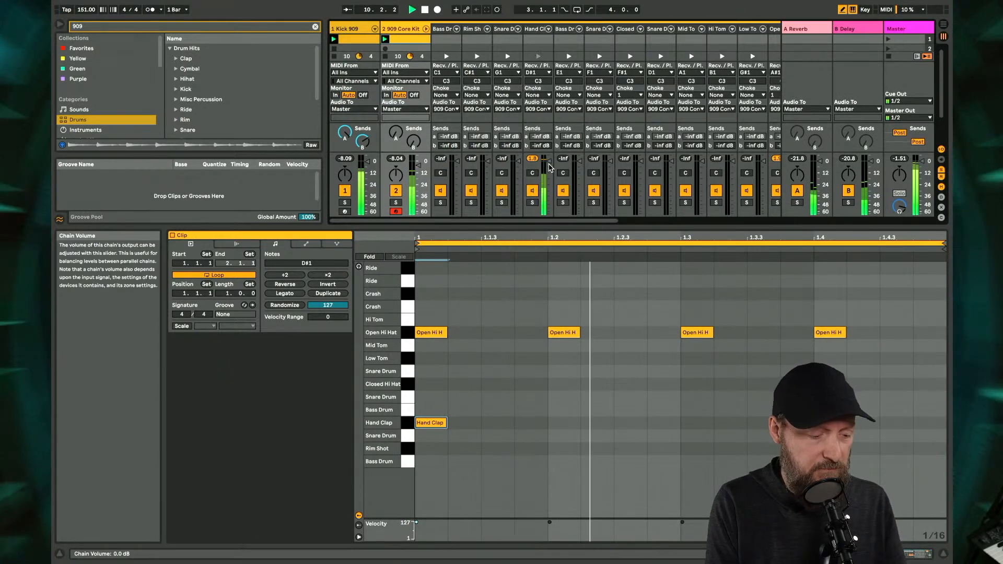
scroll(622, 190, right, 5)
drag(643, 161, 643, 170)
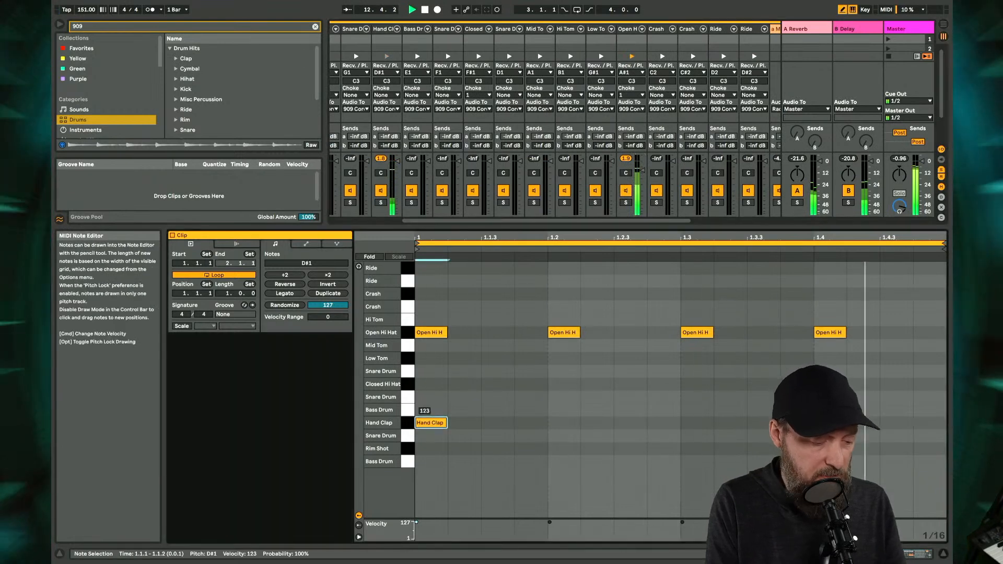
- Select the Hand Clap chain, add a second Hand Clap note at 1.2.3, and play the pattern
click(389, 118)
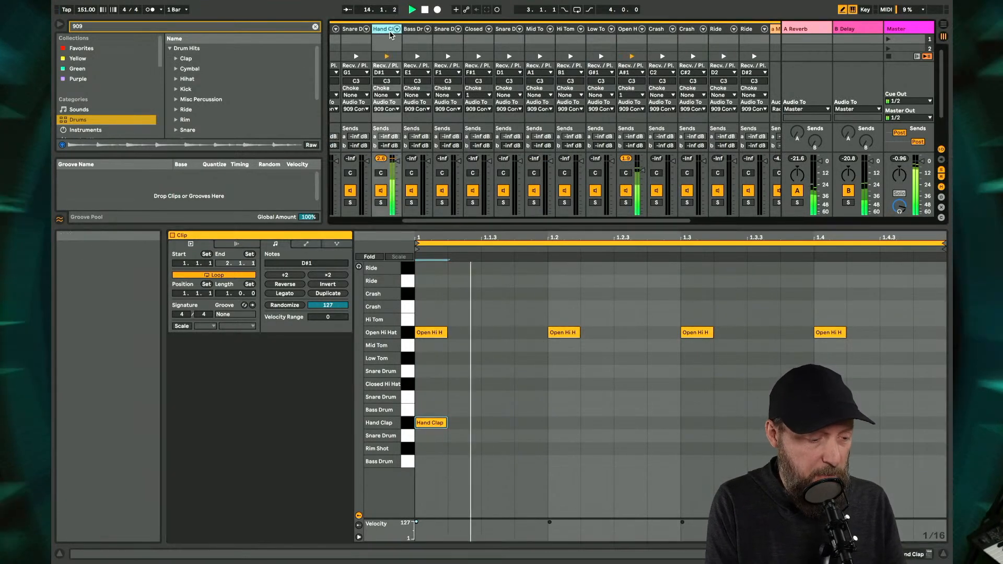
click(598, 422)
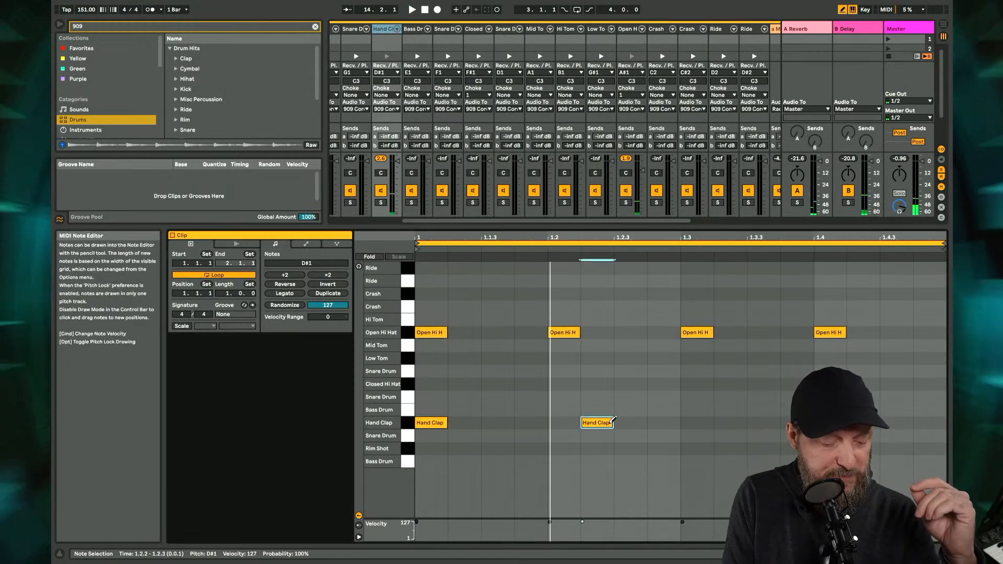
click(601, 422)
click(632, 421)
key(super+space)
click(564, 444)
key(space)
click(563, 444)
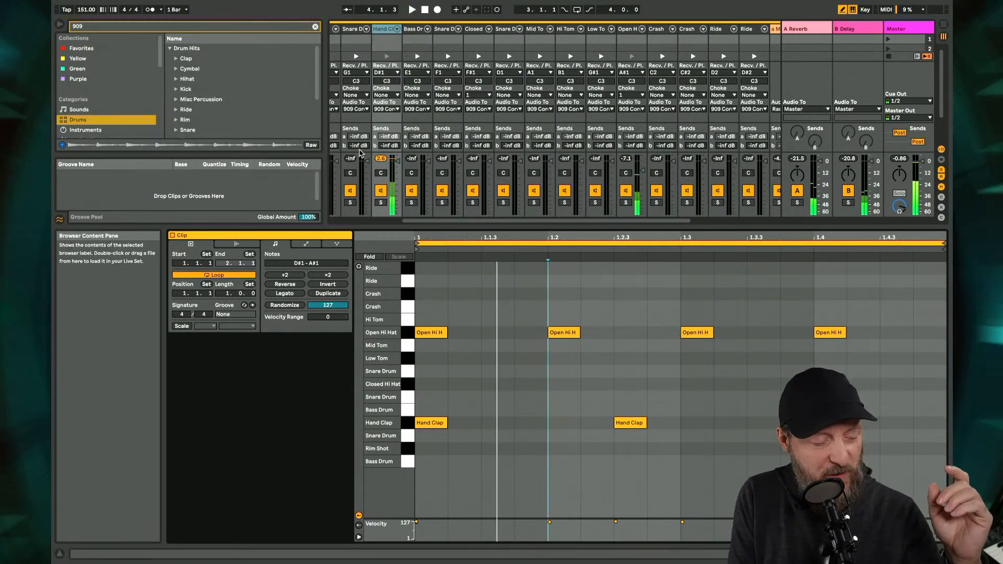
- Solo the Hand Clap chain and show its device
click(380, 203)
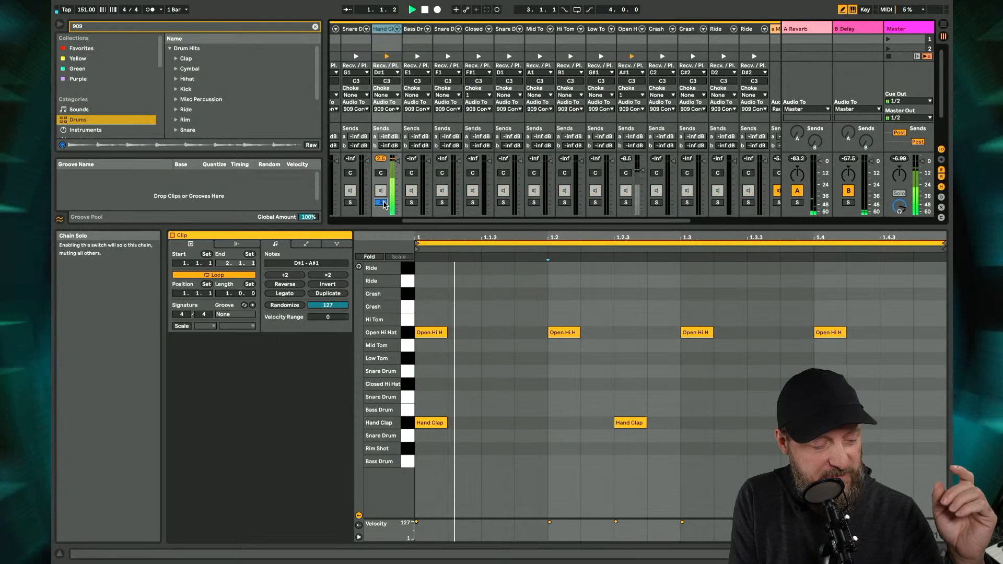
click(385, 29)
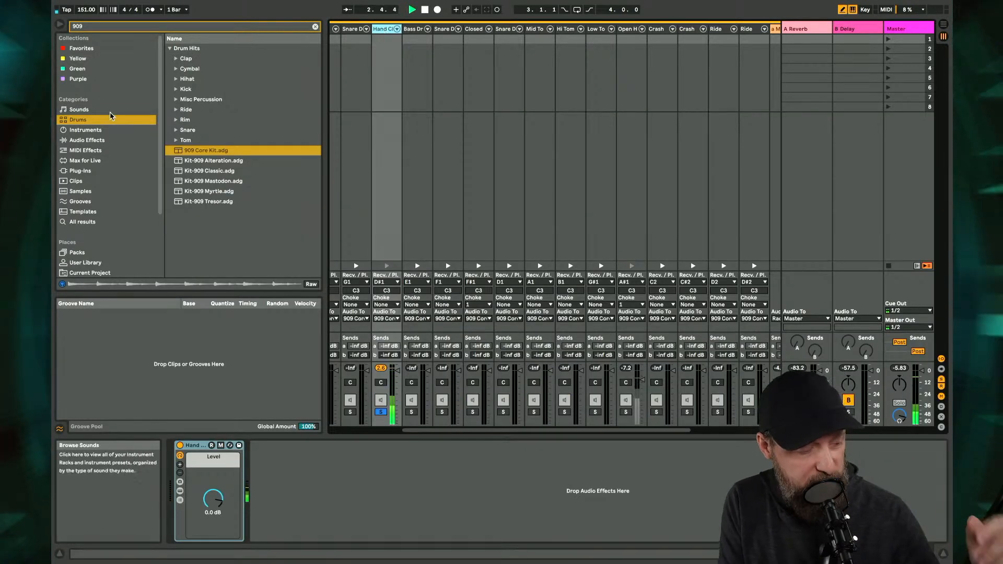
- Add an Overdrive to the Hand Clap chain with 71% drive, 74% tone and a filter frequency of 1.46 kHz
click(90, 141)
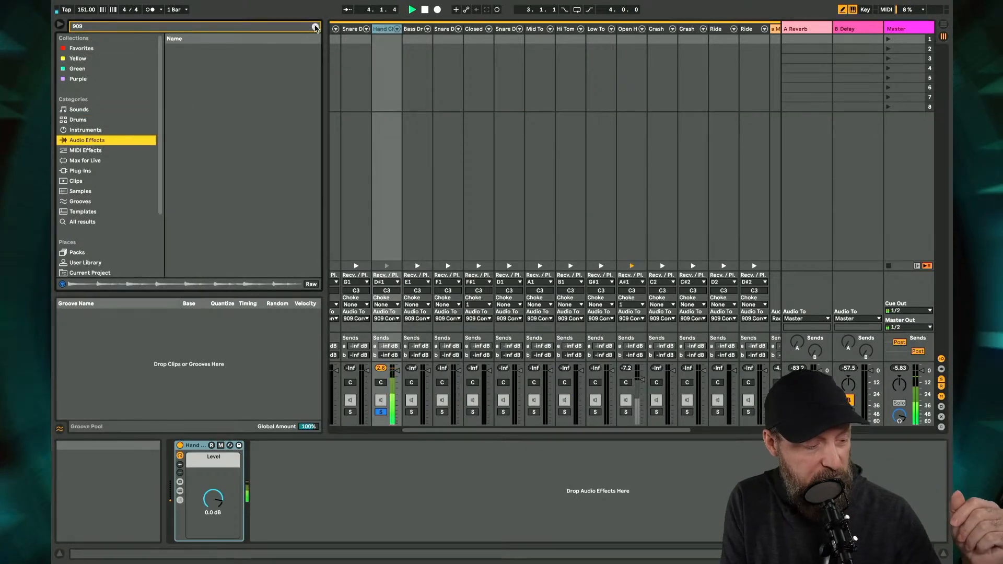
click(315, 27)
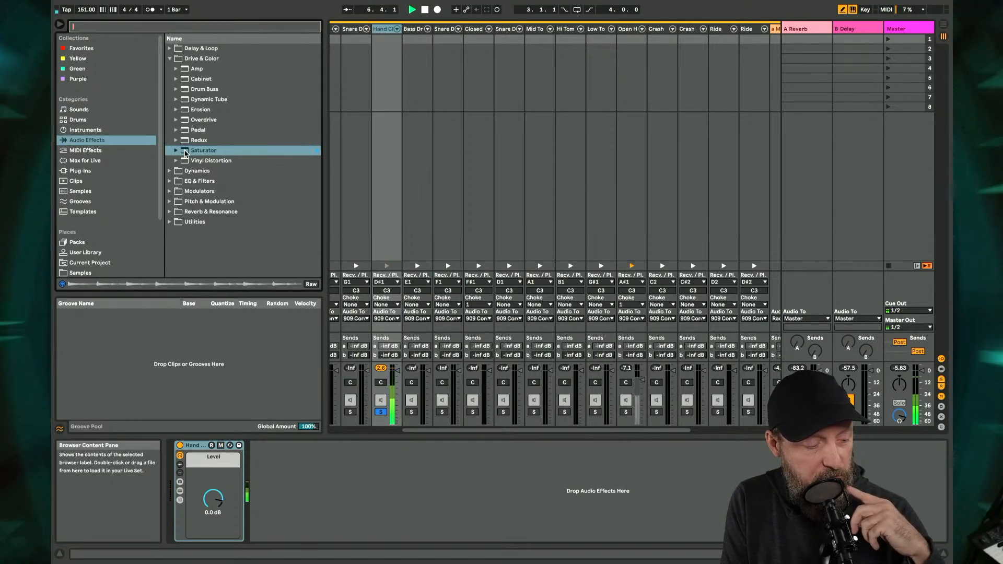
double_click(186, 121)
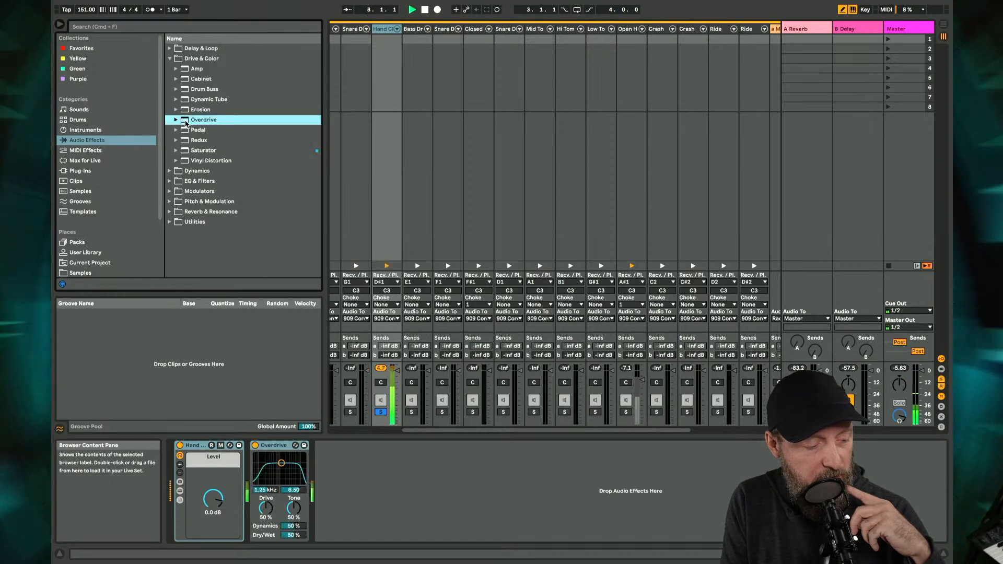
drag(266, 507, 294, 502)
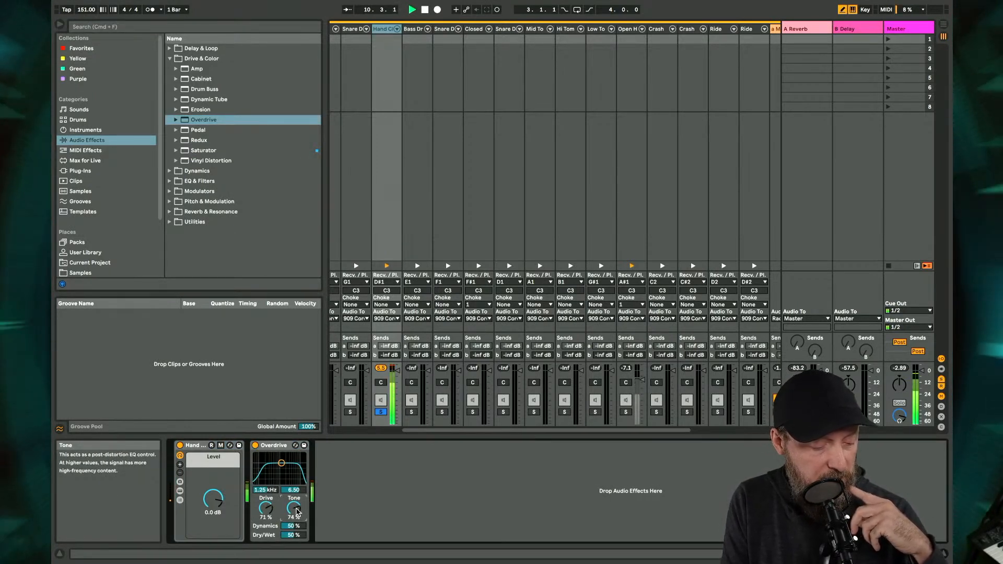
drag(281, 463, 282, 462)
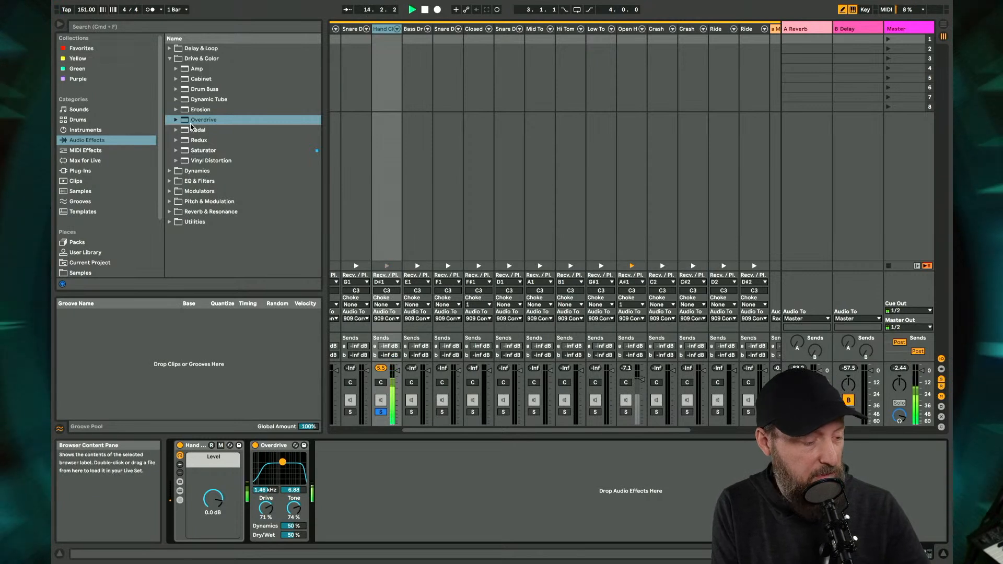
- Add a Saturator after the Overdrive with 5.14 dB drive and -4.29 dB output, and unsolo the Hand Clap chain
click(193, 150)
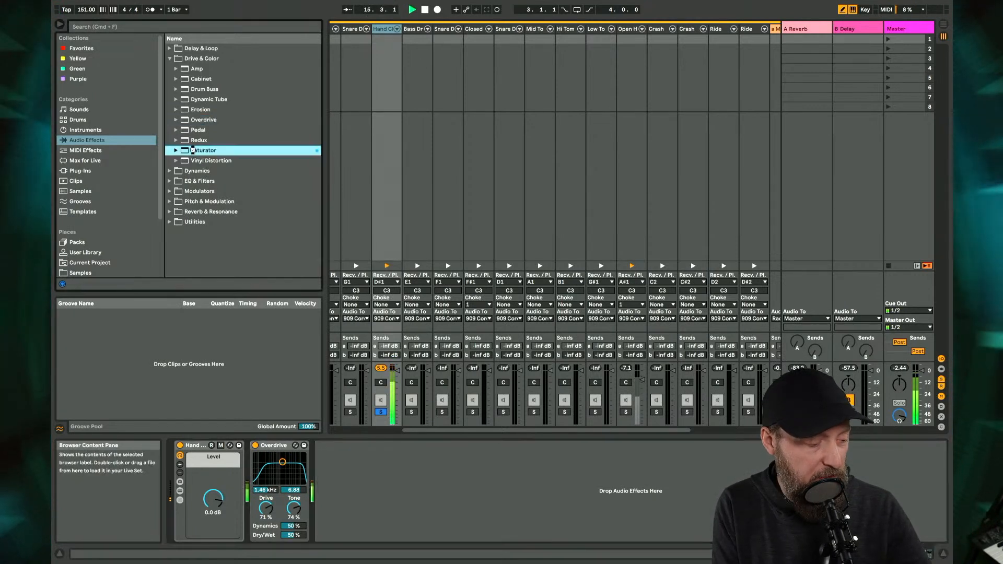
double_click(193, 150)
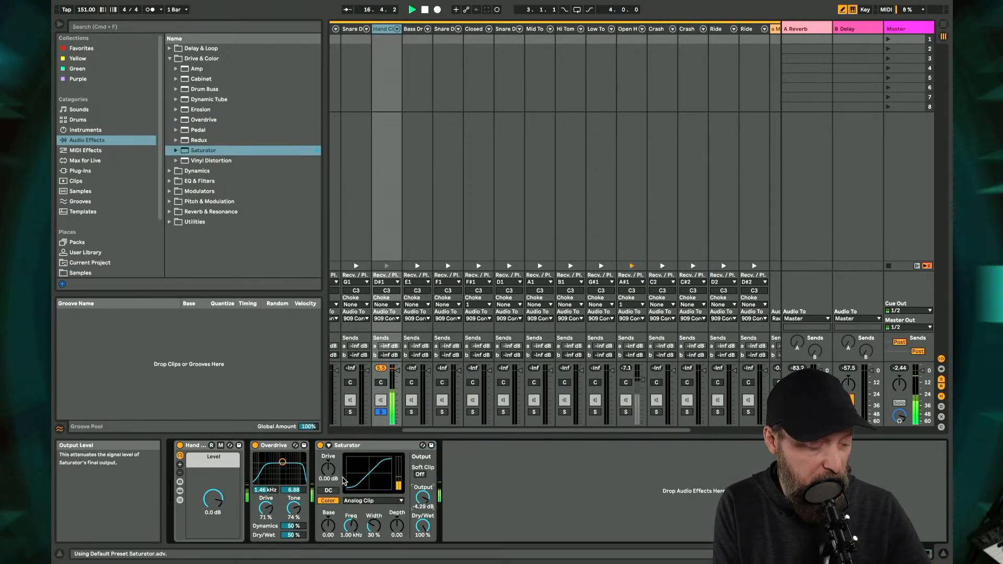
drag(329, 469, 328, 460)
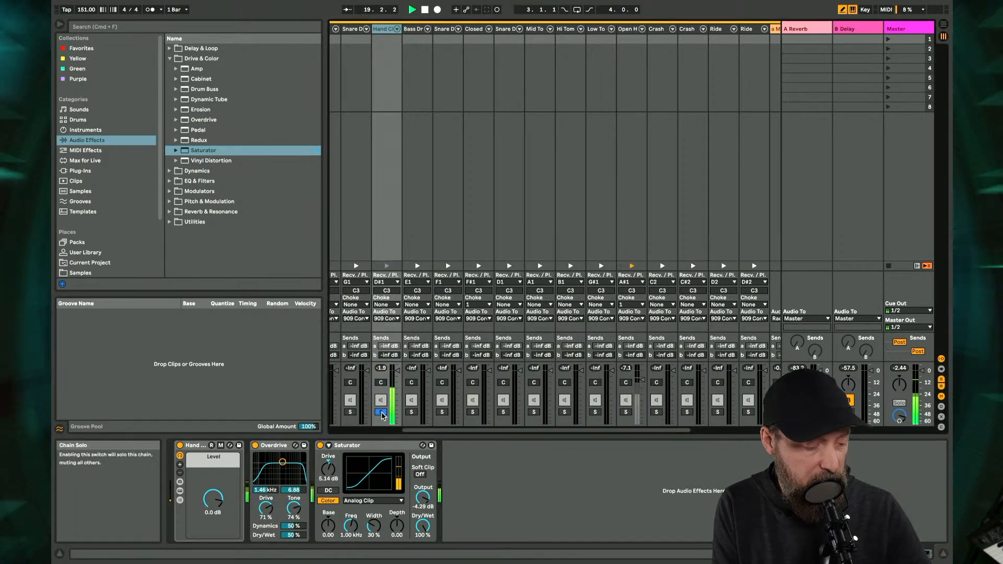
click(381, 413)
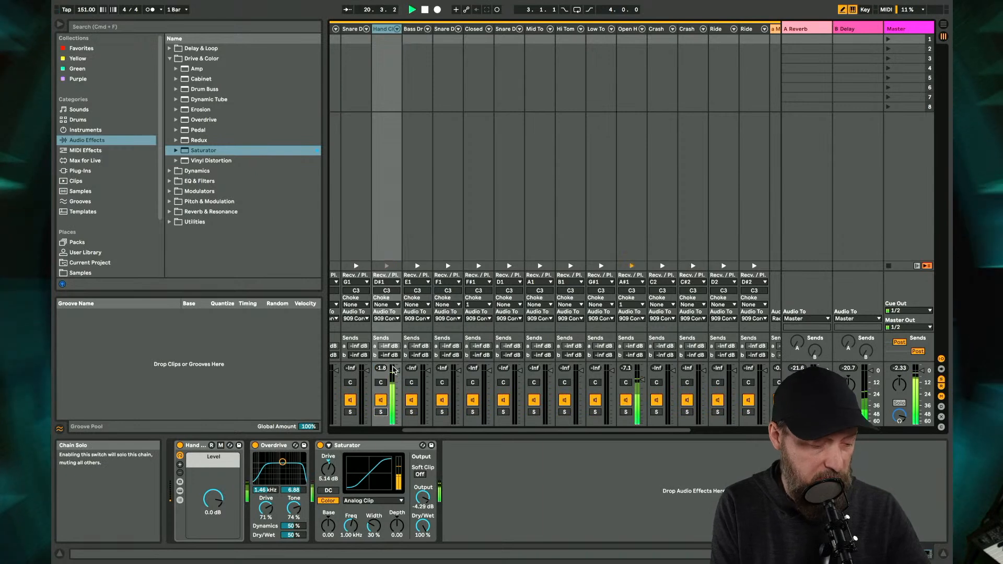
- Insert an EQ Eight before the Overdrive on the Hand Clap chain and boost 8.80 dB at about 4.95 kHz
scroll(406, 63, left, 5)
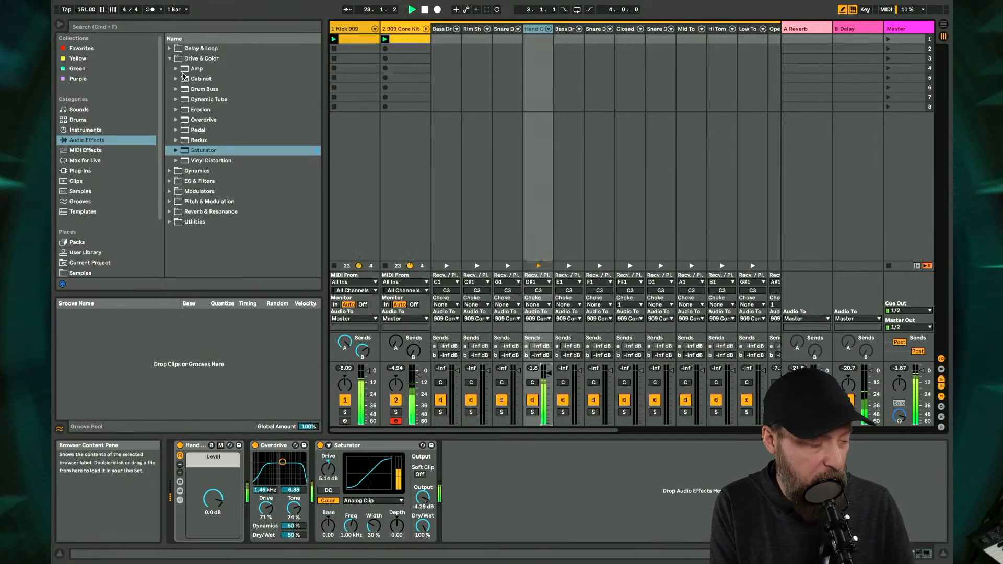
click(179, 182)
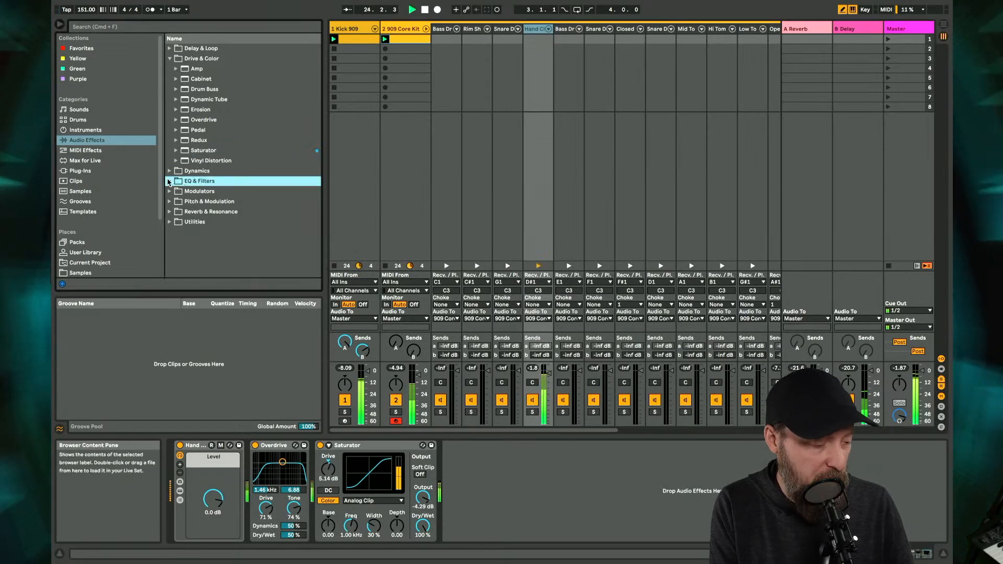
click(169, 181)
drag(200, 108, 269, 495)
drag(397, 486, 438, 467)
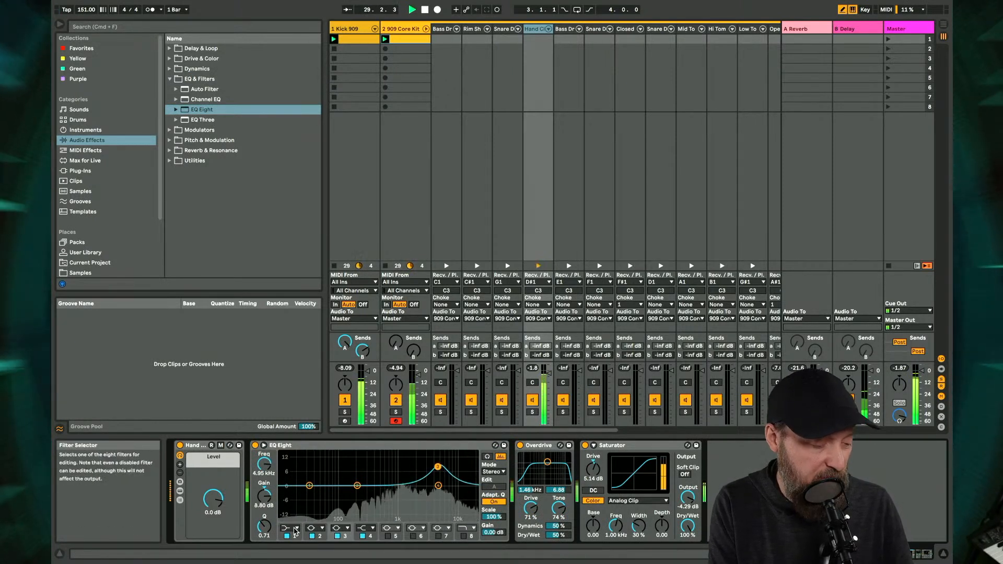
- Set the EQ Eight's filter 1 to a low cut at about 639 Hz and turn on the filter 8 high cut
click(291, 529)
click(290, 473)
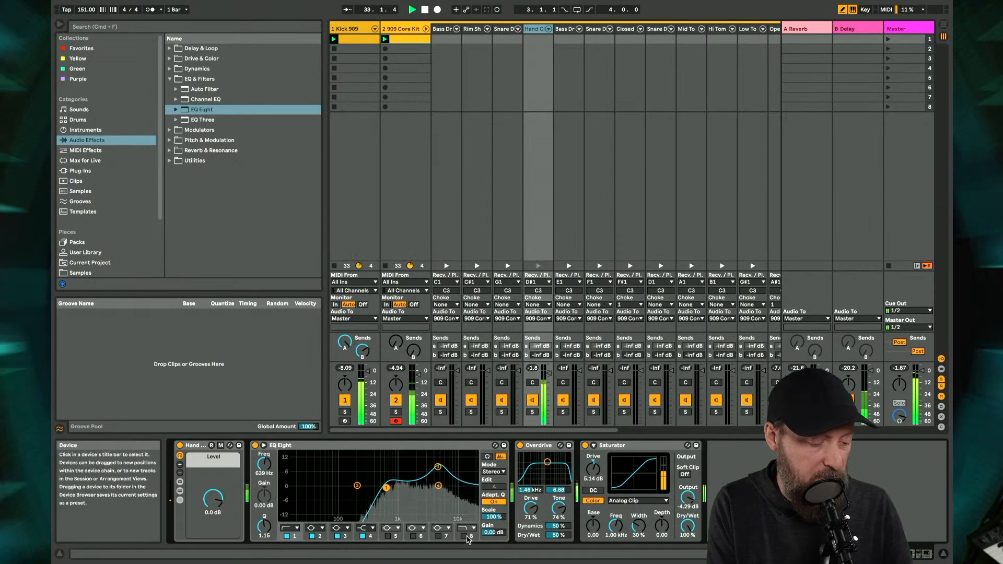
click(465, 536)
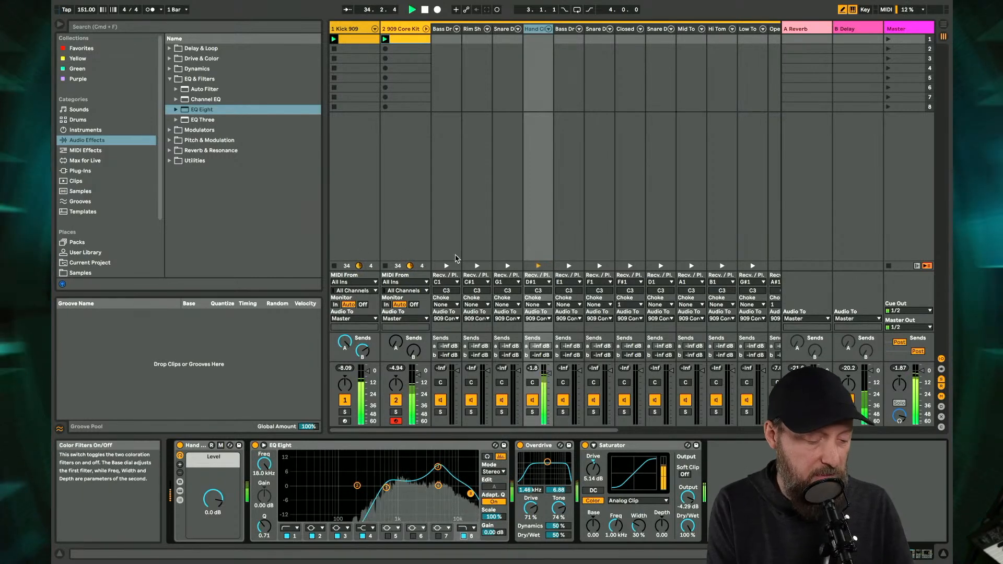
- Open the 909 Core Kit clip and raise the track's B Delay send to about -8.6 dB
click(407, 40)
double_click(407, 40)
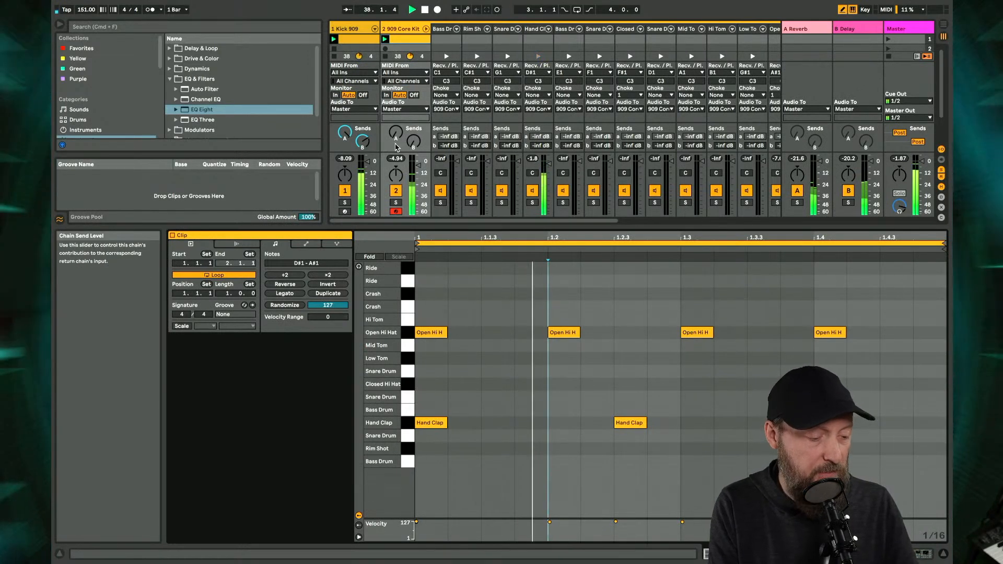
drag(413, 141, 413, 107)
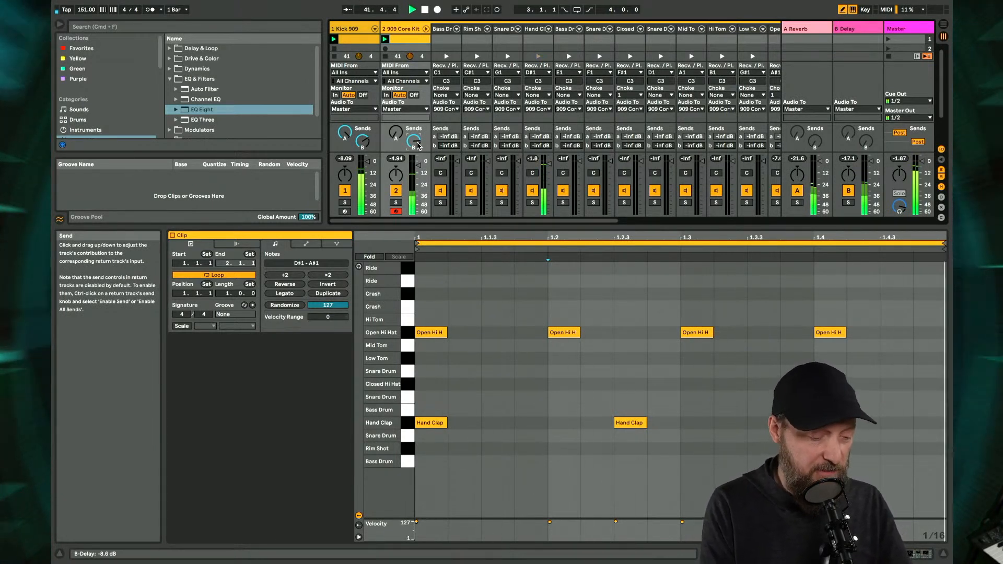
- Duplicate the clip's loop to two bars and add Hand Clap notes at 1.4, 2.4, 2.4.3 and 2.4.4
click(319, 294)
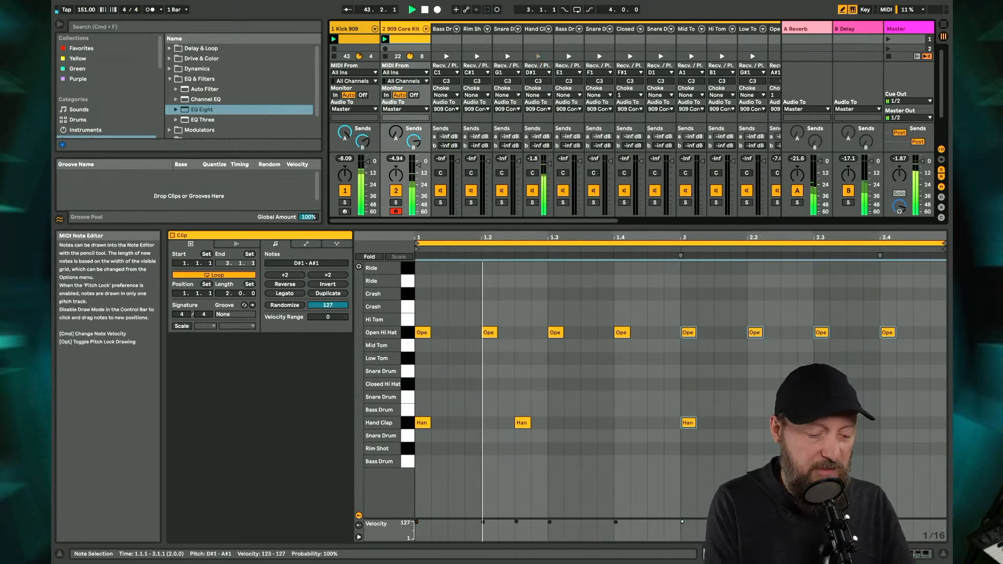
click(920, 423)
click(938, 422)
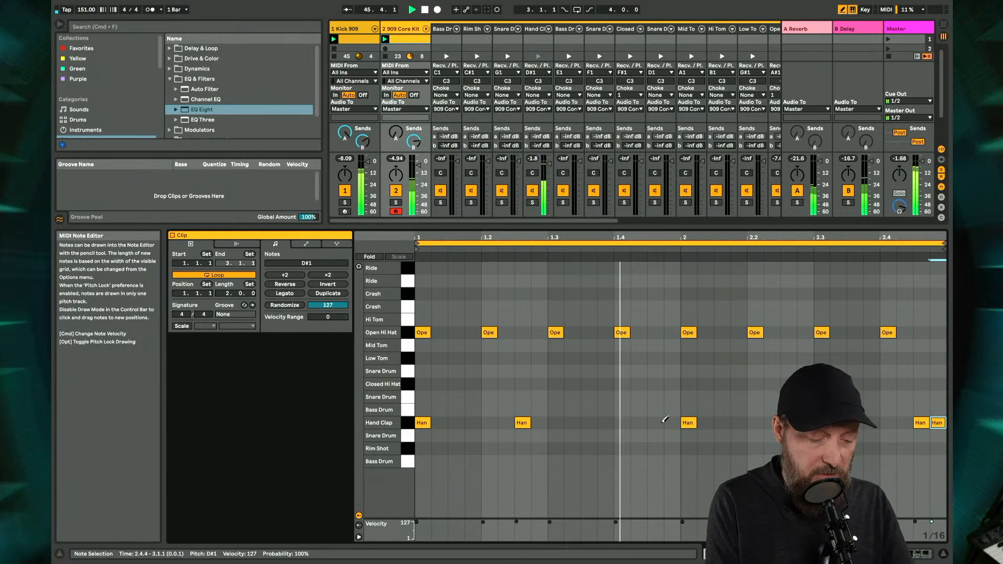
click(623, 423)
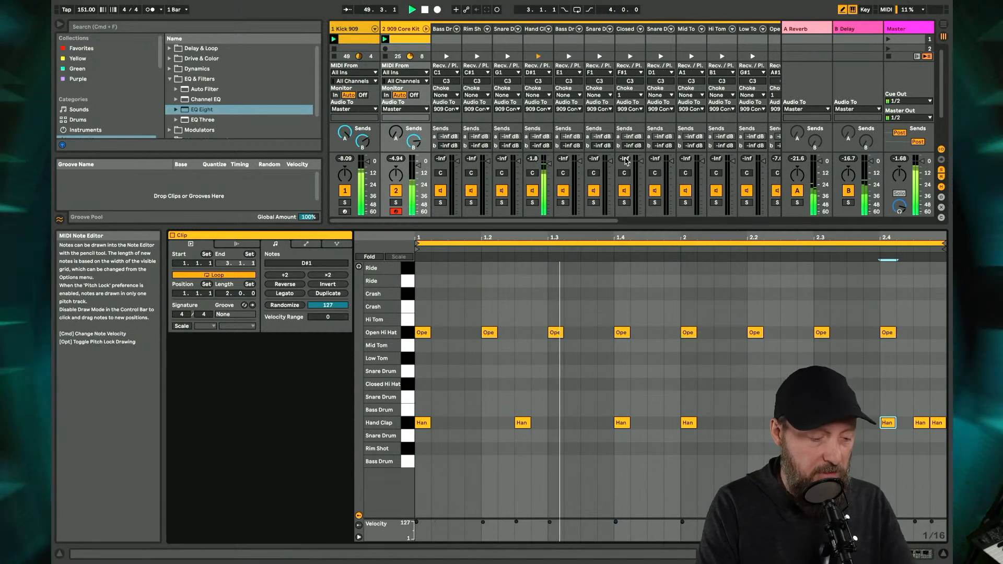
- Add a Saturator to the Open Hi Hat chain with 17.1 dB drive and -5.71 dB output
scroll(528, 165, right, 5)
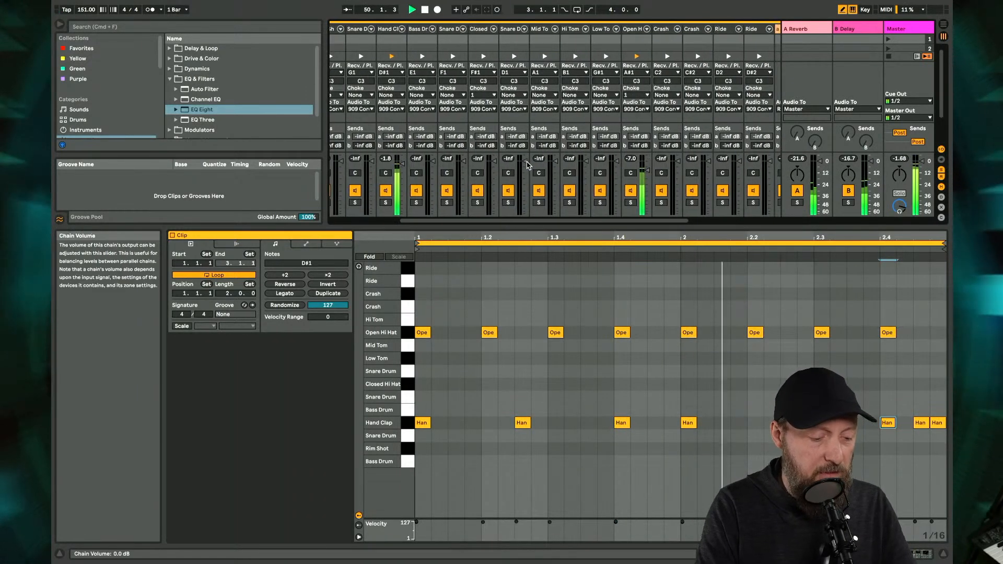
double_click(634, 30)
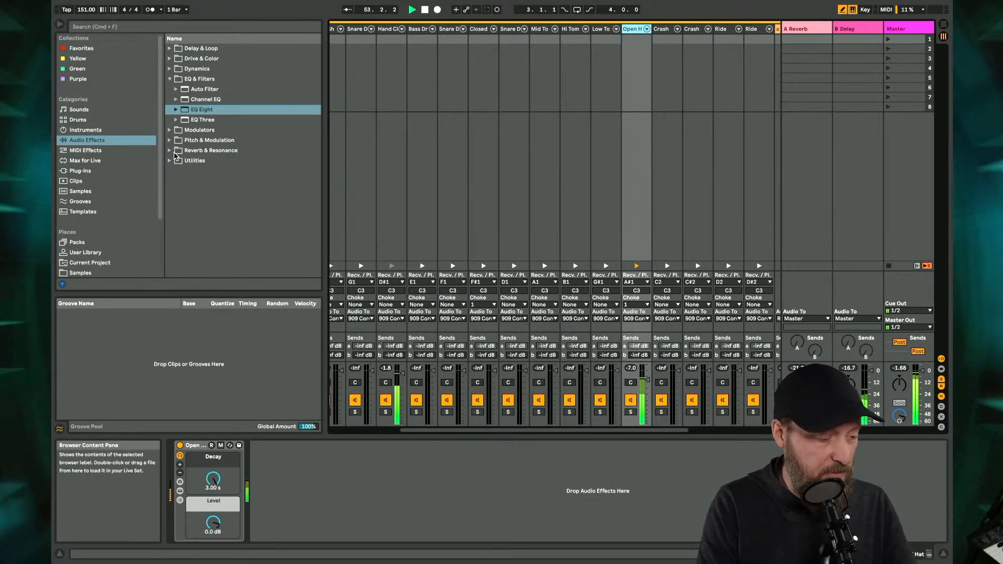
click(181, 71)
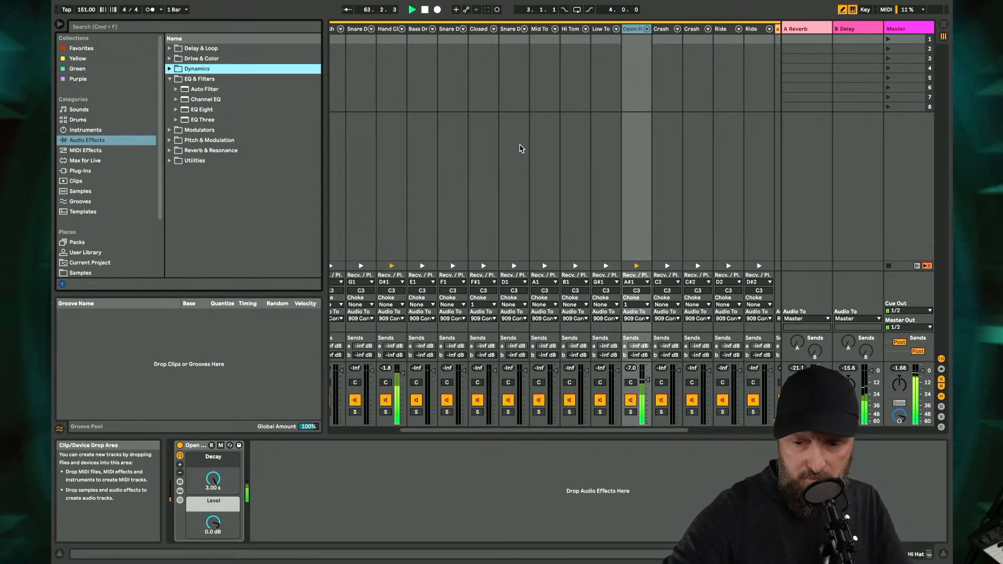
scroll(520, 149, left, 10)
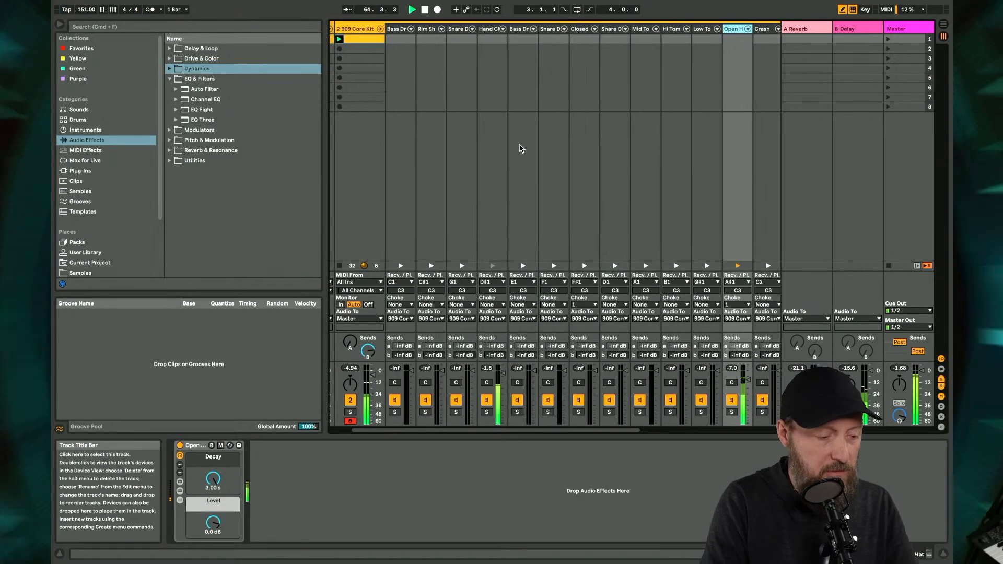
click(407, 58)
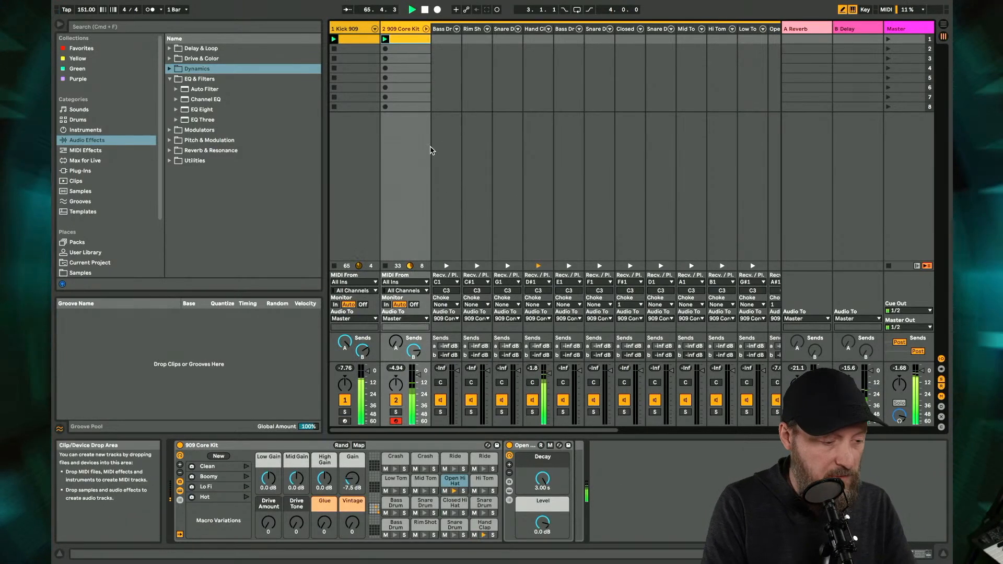
scroll(584, 196, right, 10)
scroll(584, 196, right, 4)
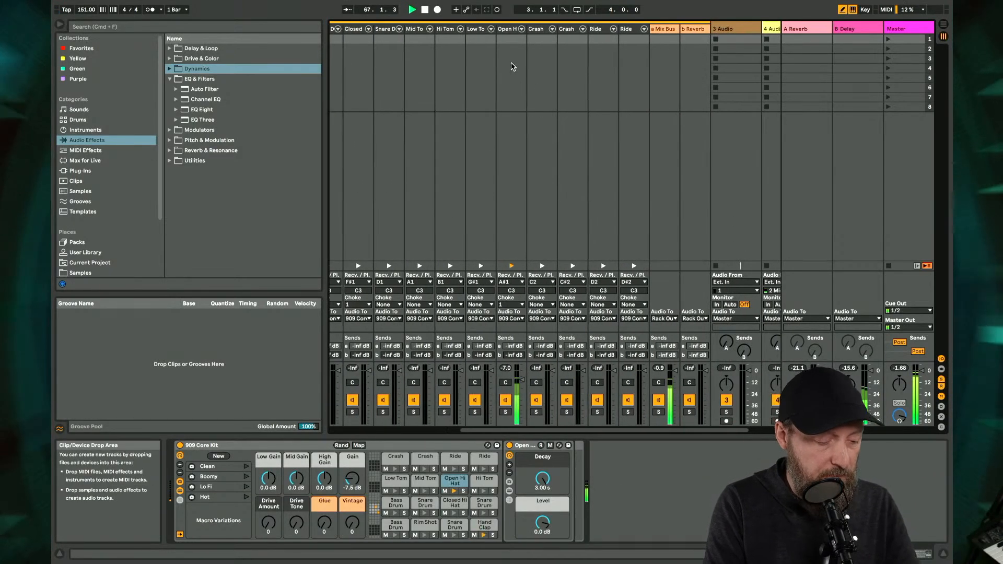
click(511, 96)
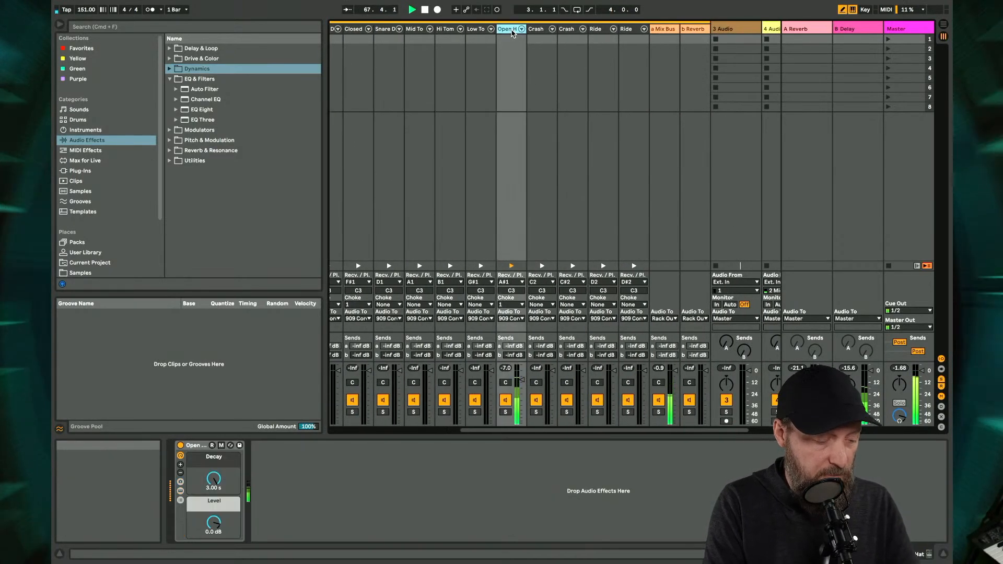
click(171, 78)
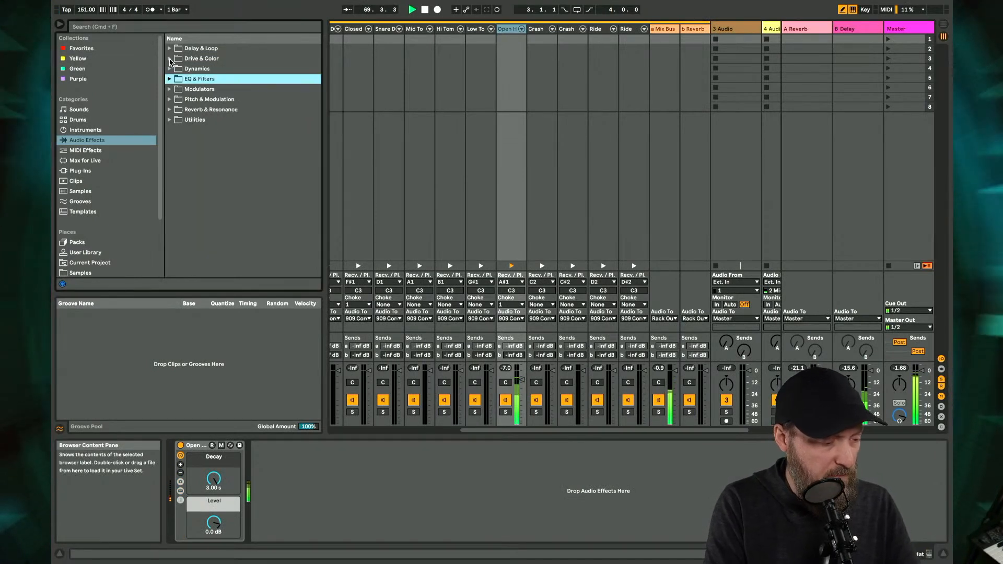
click(170, 58)
double_click(198, 150)
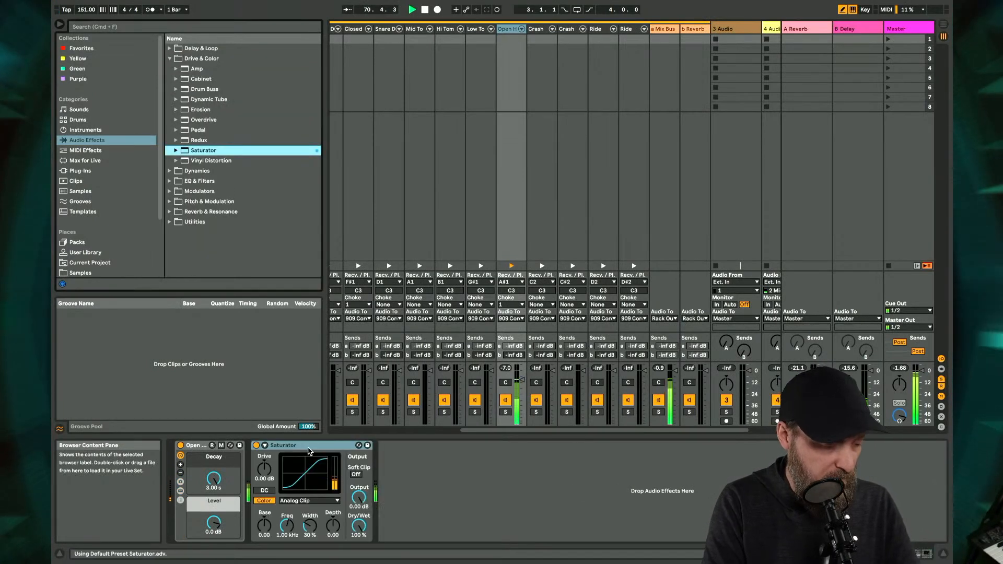
drag(264, 468, 264, 452)
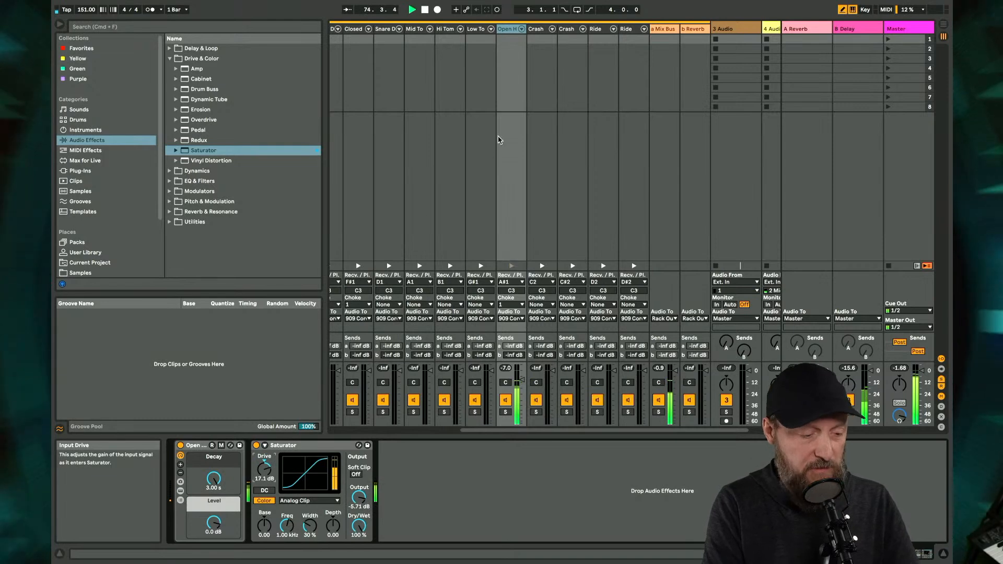
- Open the 909 Core Kit clip and add Open Hi Hat notes on every offbeat eighth from 1.1.3 to 2.4.3
scroll(469, 167, left, 5)
double_click(408, 41)
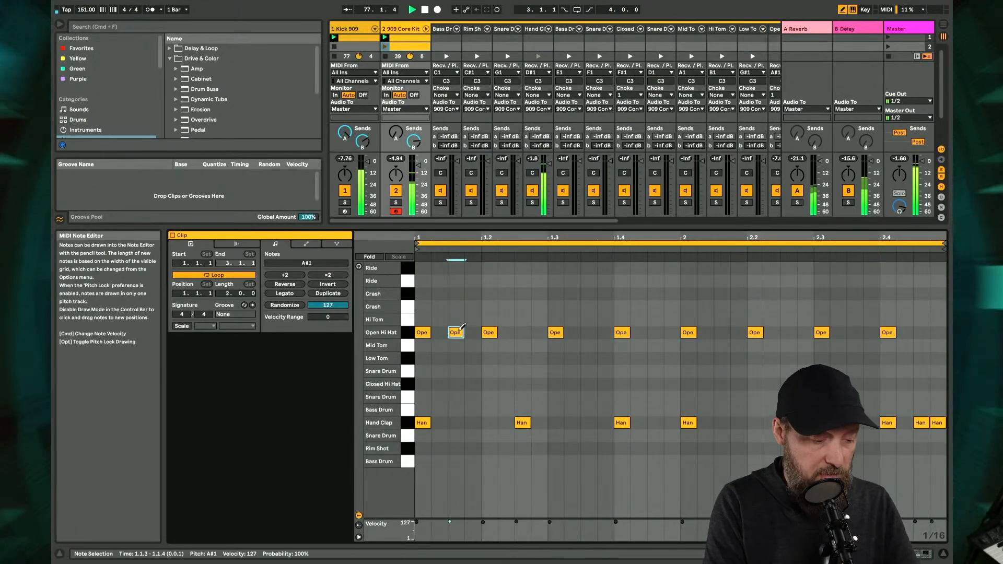
click(526, 331)
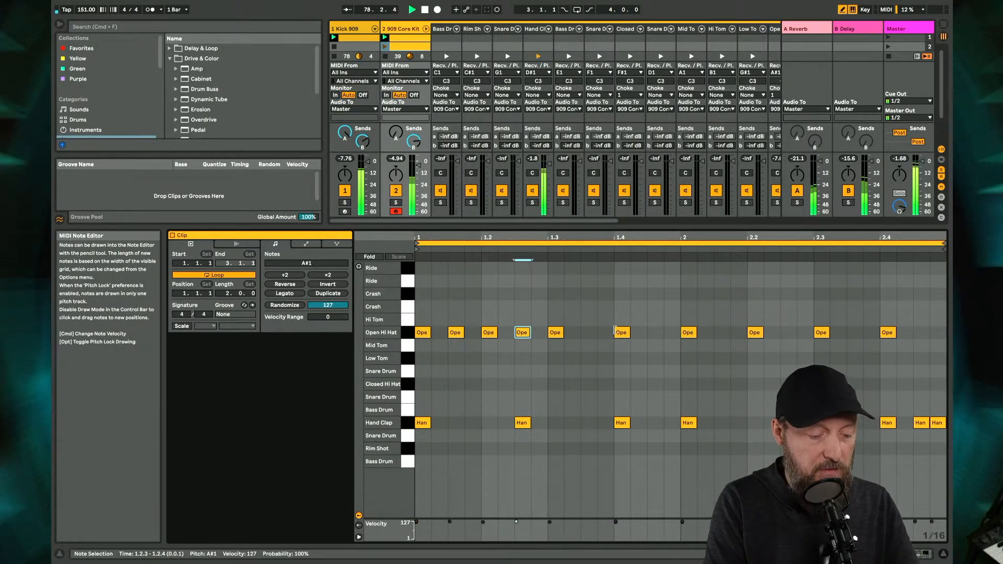
click(591, 332)
click(656, 331)
click(724, 331)
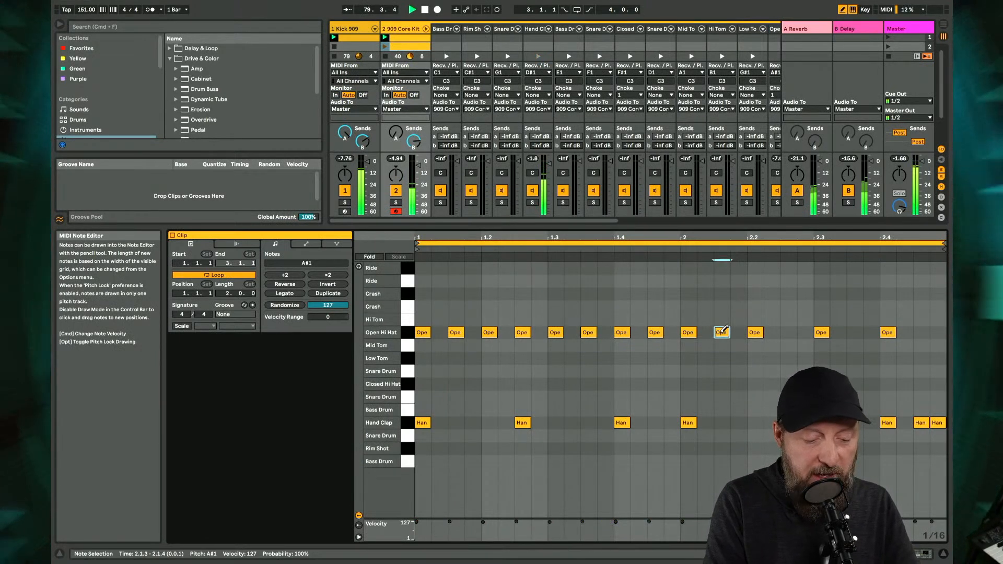
click(790, 331)
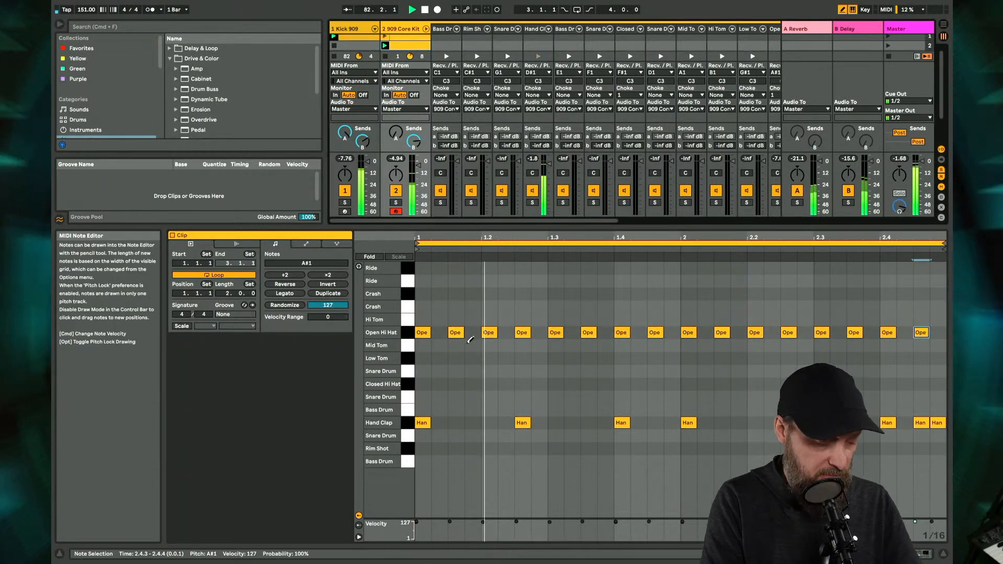
- Leave note drawing mode and lower the velocity of the final Open Hi Hat note at 2.4.3
key(b)
click(457, 332)
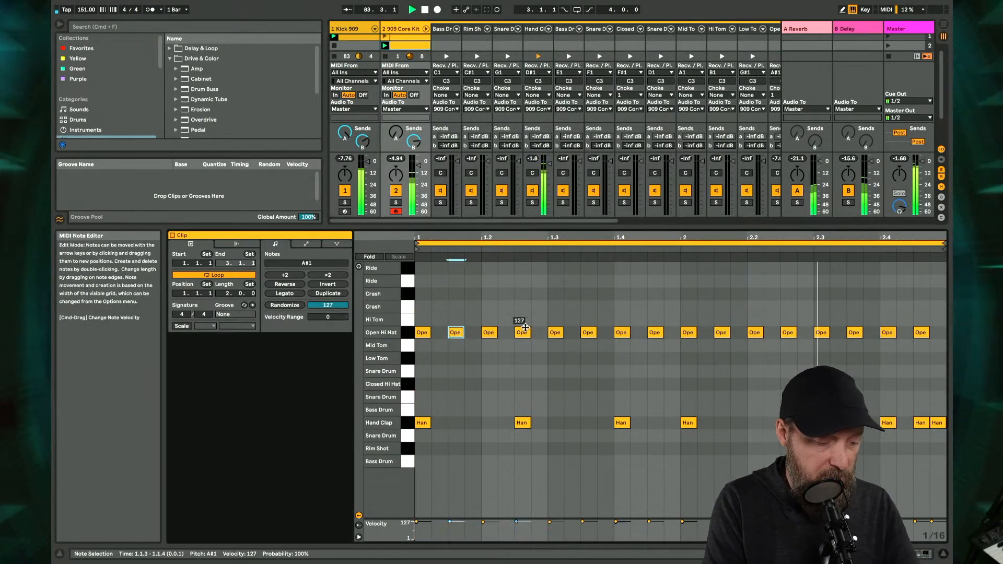
click(524, 331)
click(588, 332)
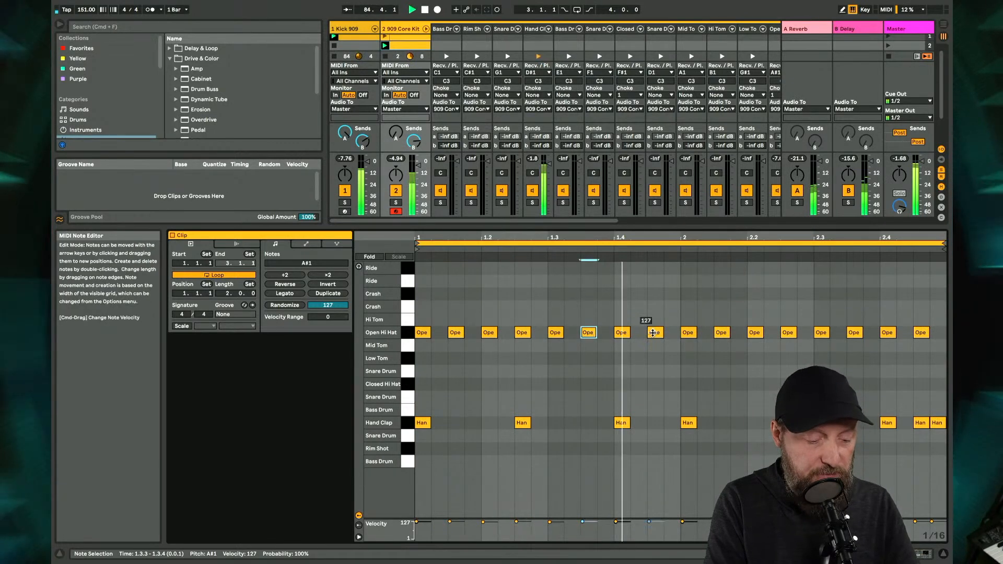
click(654, 332)
click(721, 332)
click(788, 332)
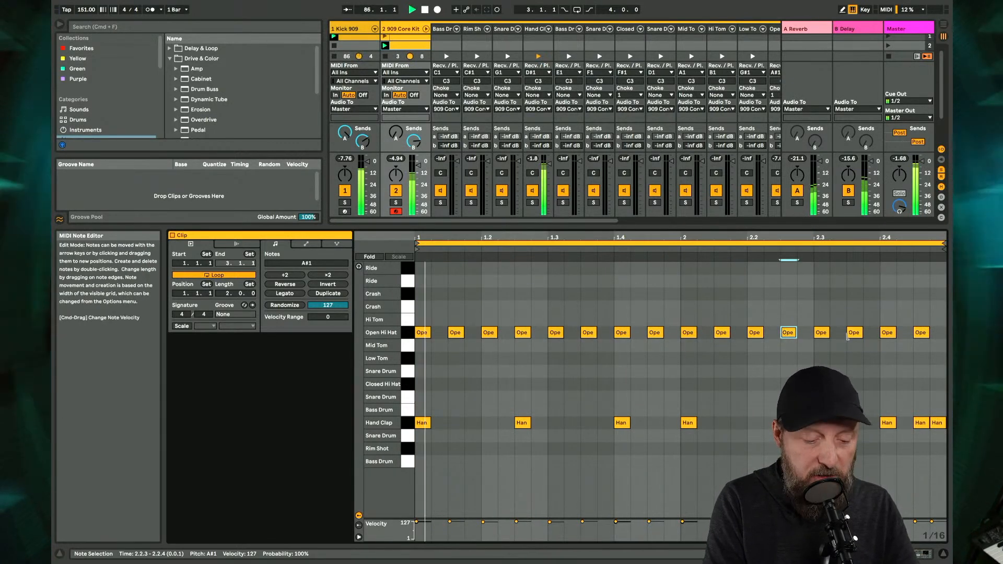
click(854, 333)
drag(918, 335, 917, 360)
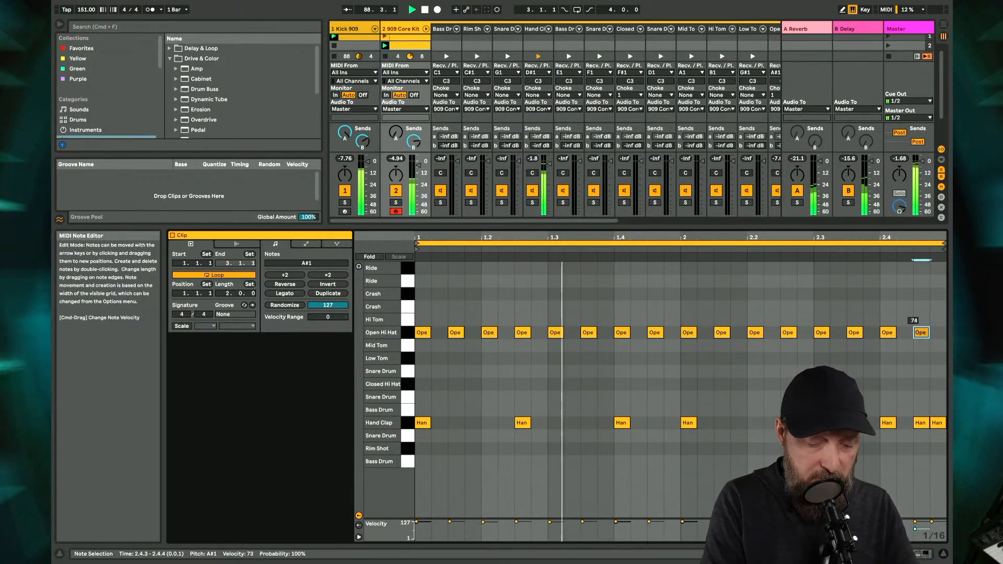
- Select all eight offbeat Open Hi Hat notes from 1.1.3 to 2.4.3 and lower their velocity to 51
shift+click(854, 332)
shift+click(788, 332)
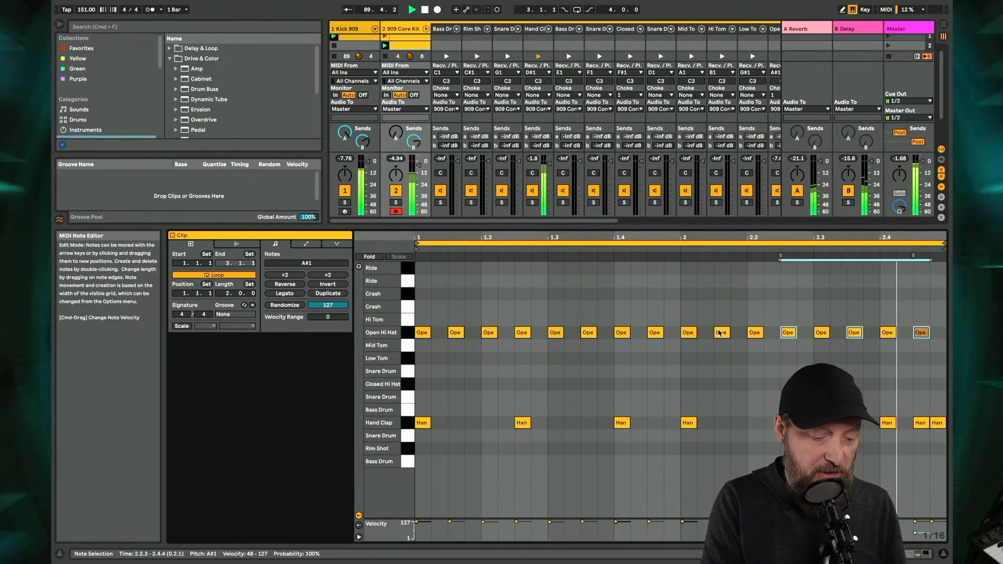
shift+click(722, 332)
shift+click(655, 332)
shift+click(589, 333)
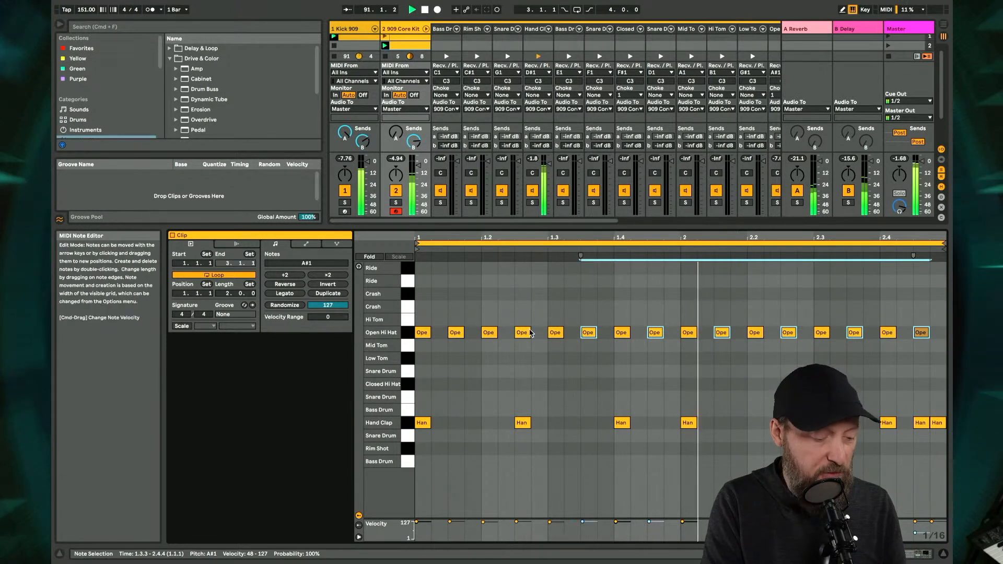
shift+click(522, 333)
shift+click(461, 335)
drag(460, 334, 460, 374)
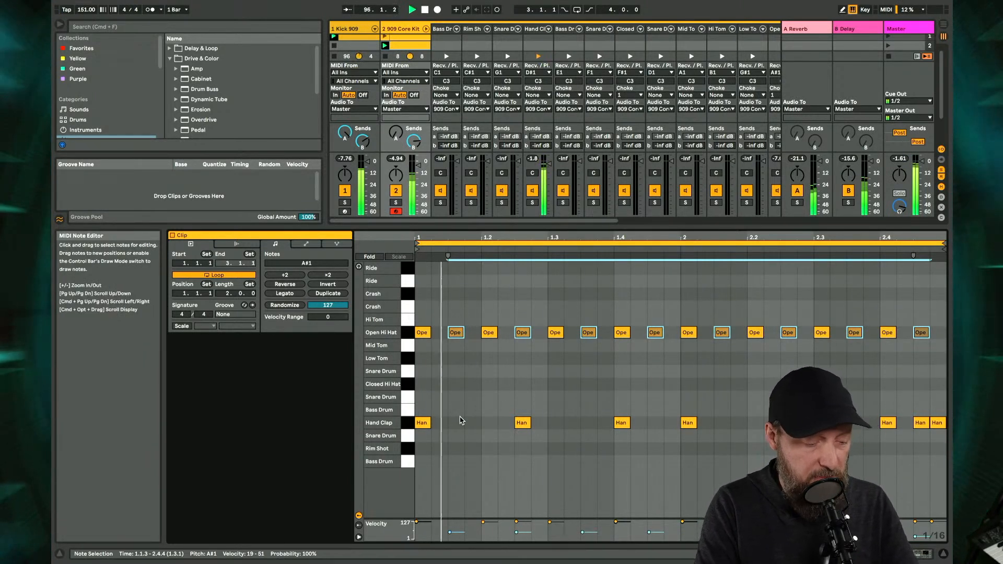
- Hide the mixer's In/Out section, then duplicate the second 909 Core Kit clip into scene 3 and launch the copy
click(942, 150)
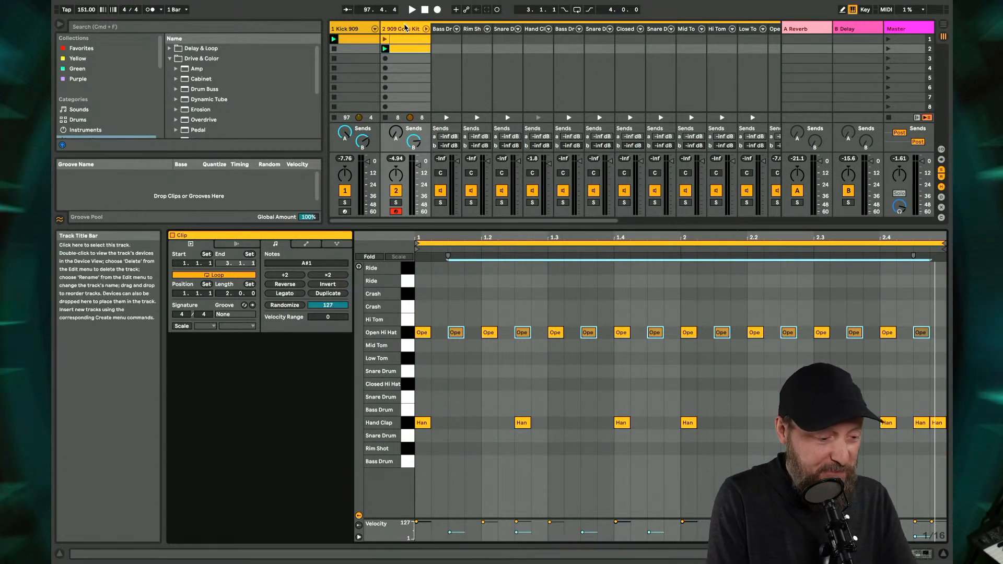
click(405, 29)
click(402, 48)
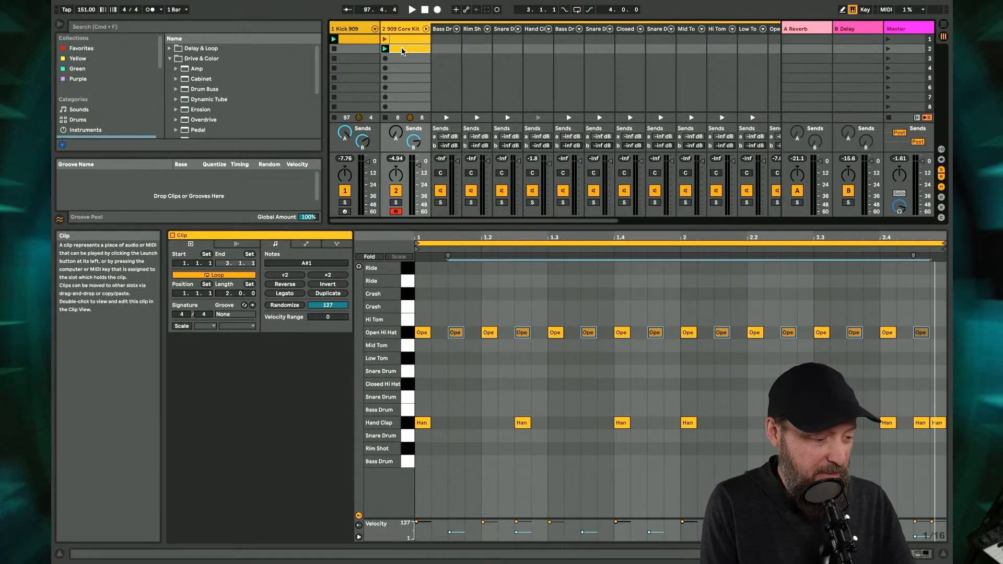
key(super+d)
click(385, 58)
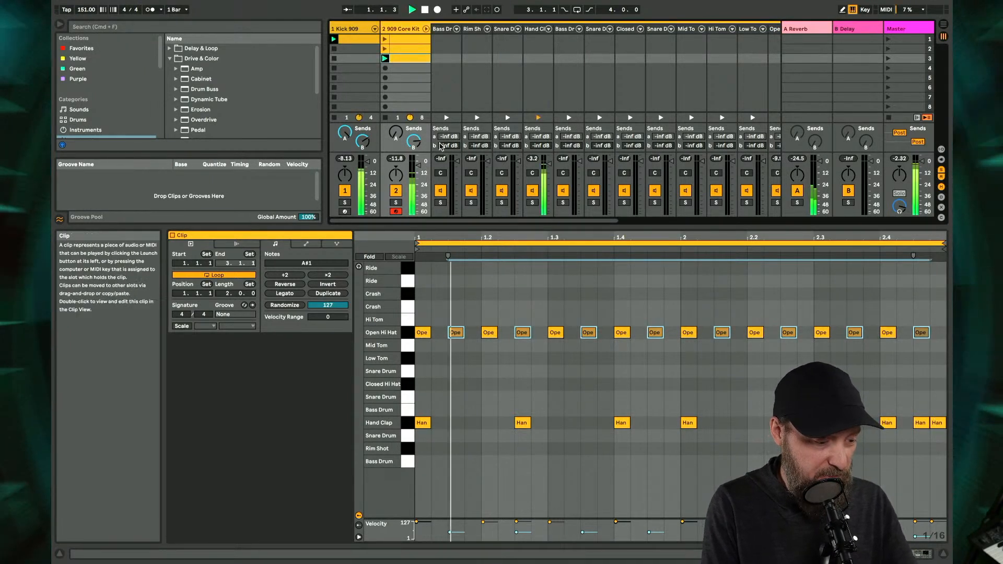
- Deactivate the eight on-beat Open Hi Hat notes from 1.1 to 2.4 and restart playback
click(425, 333)
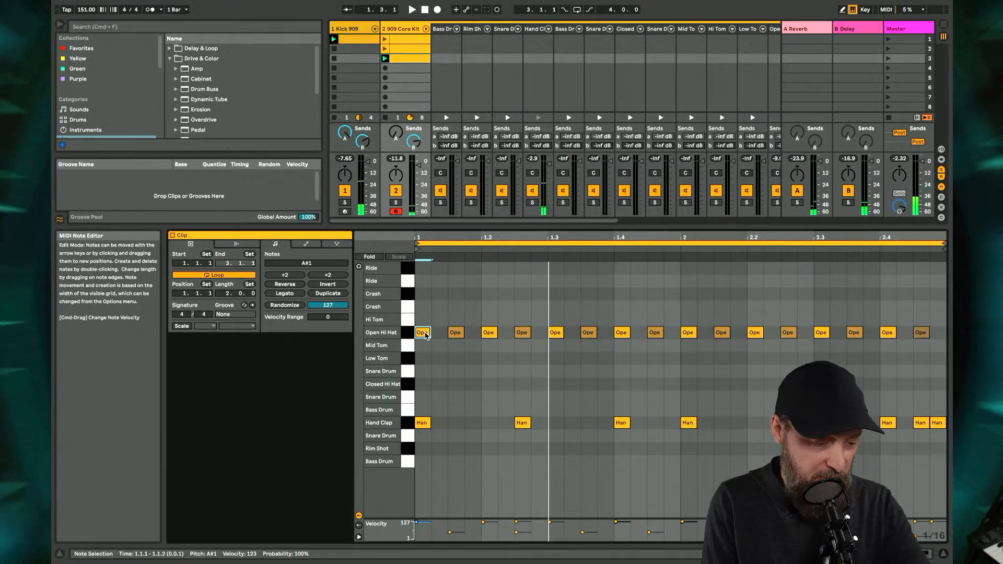
click(489, 333)
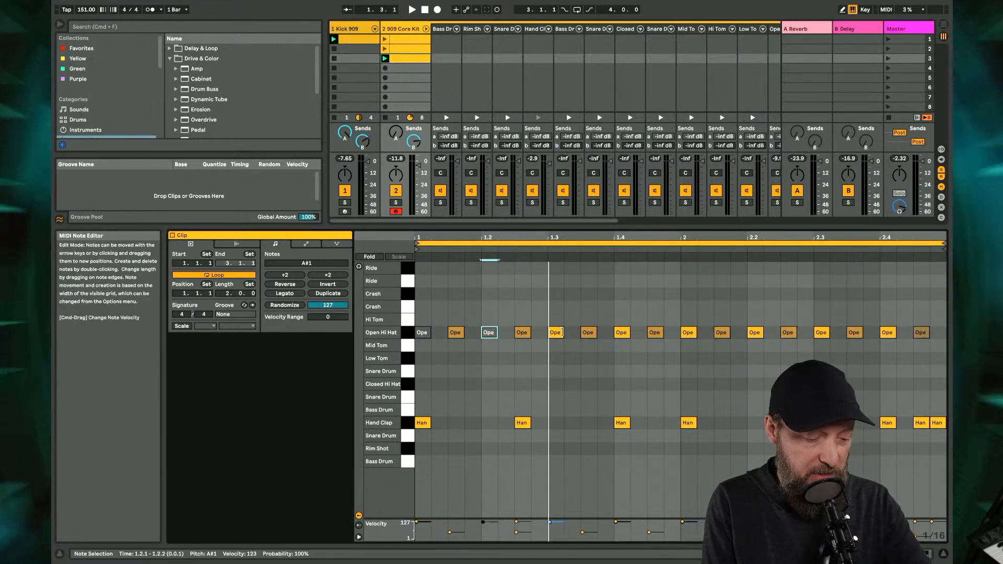
click(557, 333)
click(623, 334)
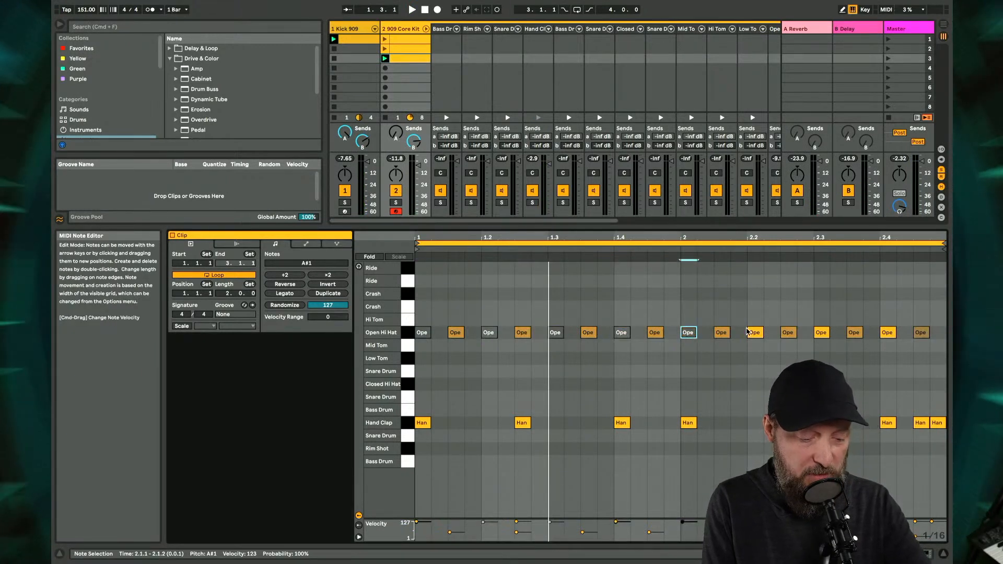
click(754, 334)
click(887, 333)
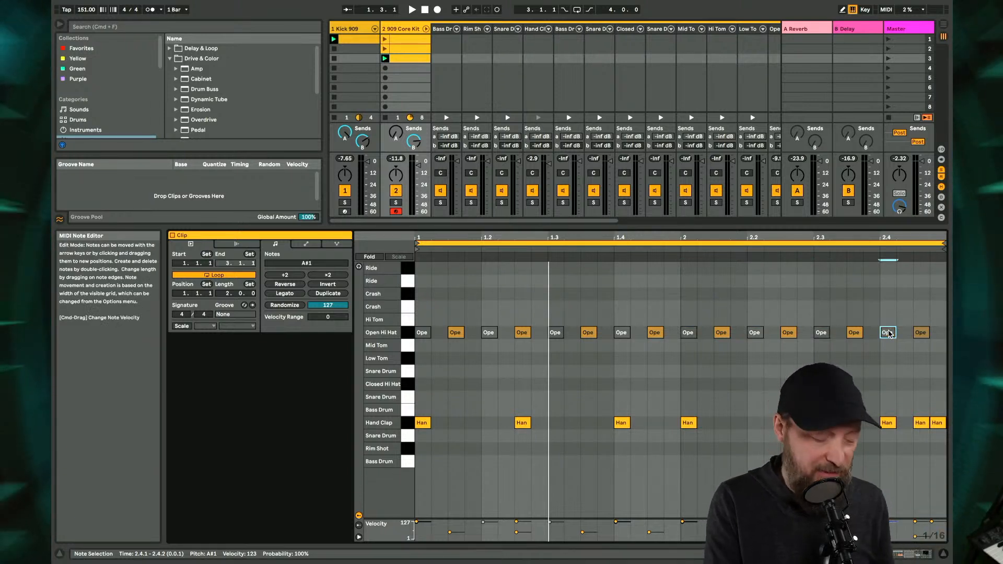
key(space)
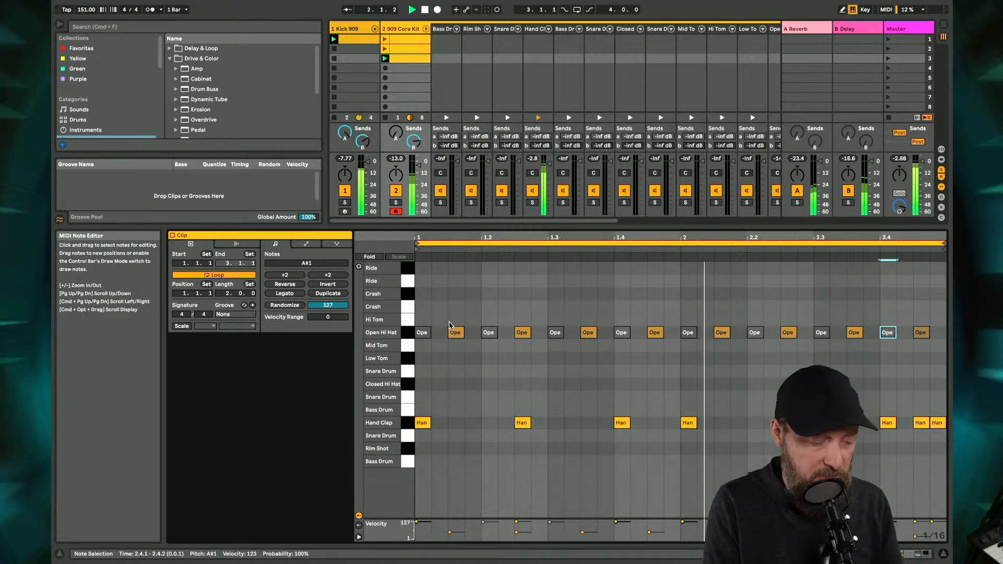
- Raise the velocity of the offbeat Open Hi Hat notes to 120 and the last one at 2.4.3 to 127
click(455, 333)
shift+click(521, 333)
shift+click(588, 333)
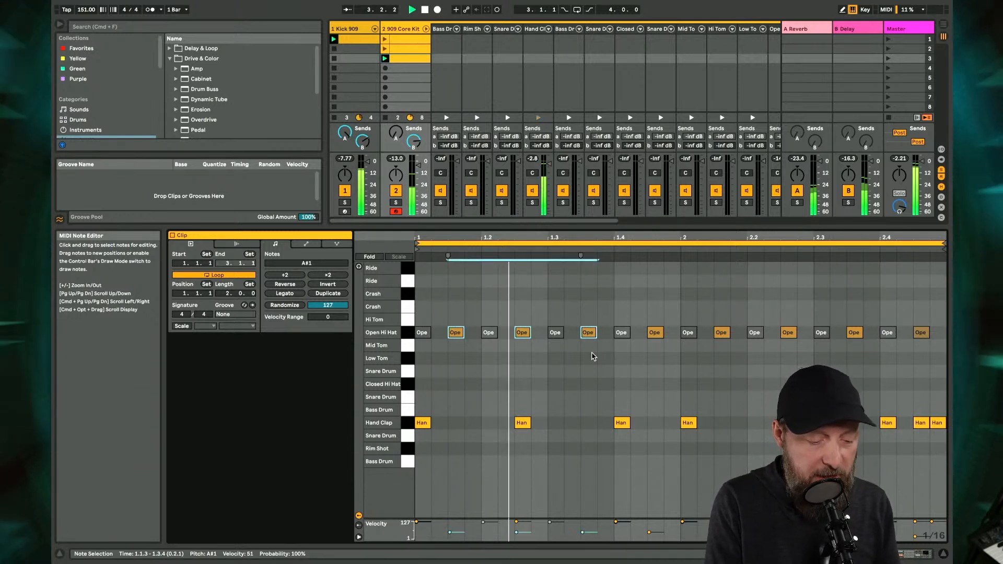
shift+click(654, 333)
shift+click(721, 333)
shift+click(787, 332)
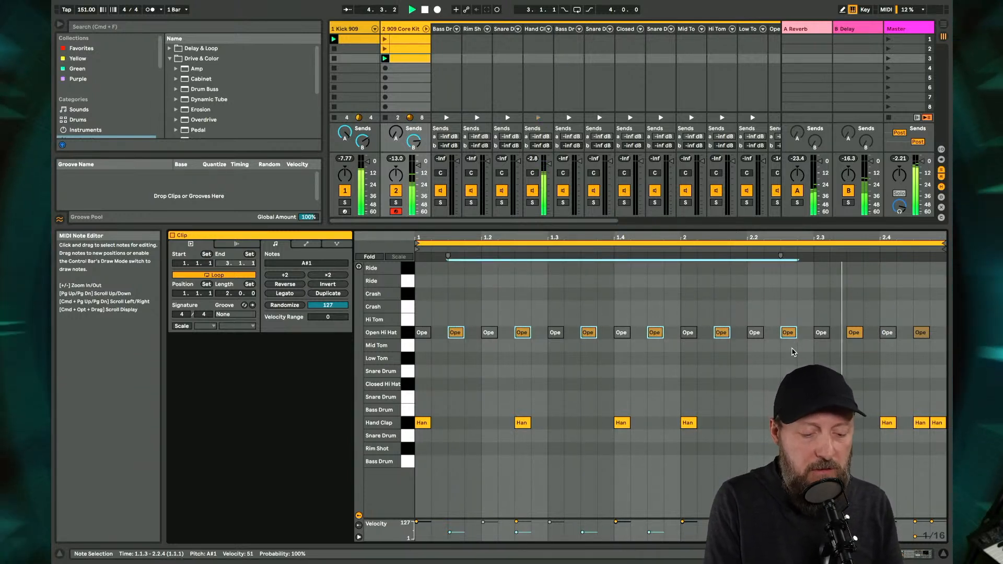
shift+click(855, 333)
shift+click(921, 332)
drag(914, 352, 914, 315)
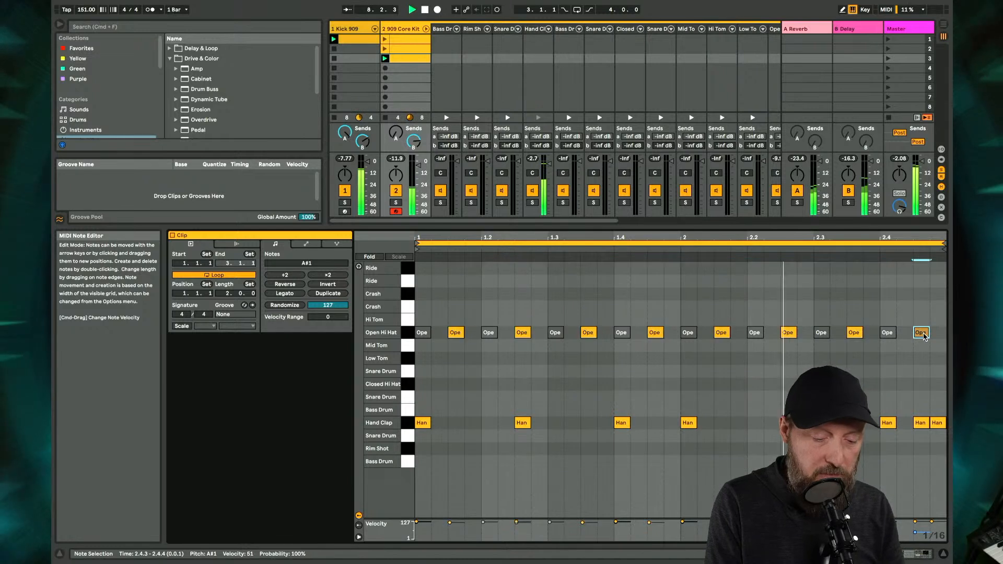
click(925, 347)
drag(922, 333, 922, 298)
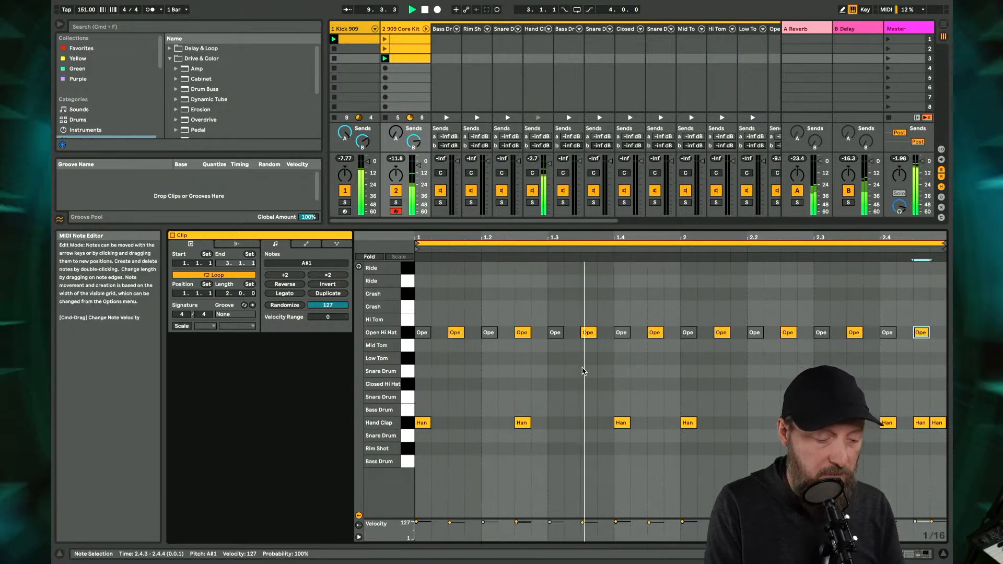
- Lower the Open Hi Hat notes at 1.1.3, 1.3.3, 2.1.3 and 2.3.3 to velocity 81 and stop playback
click(456, 332)
shift+click(588, 333)
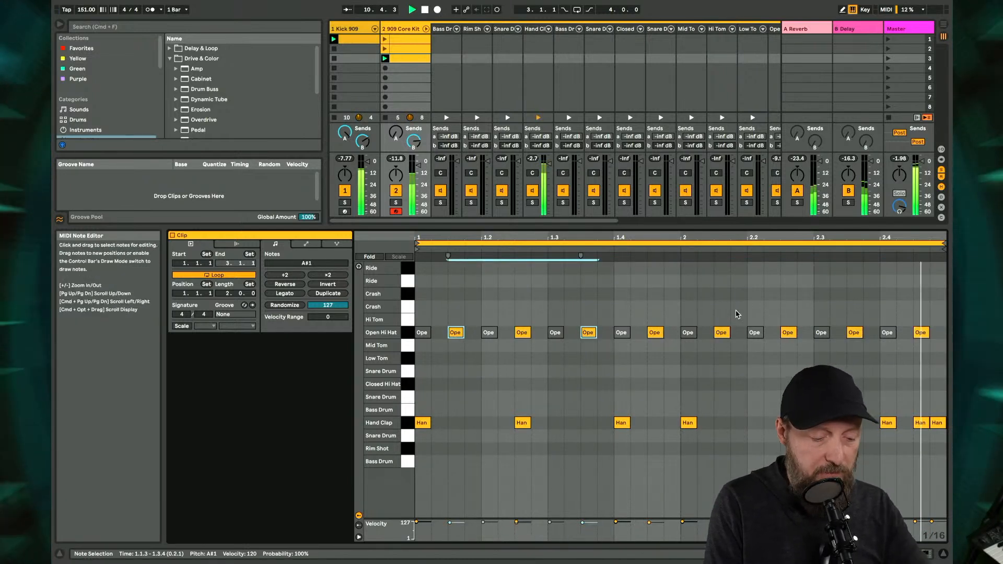
shift+click(721, 332)
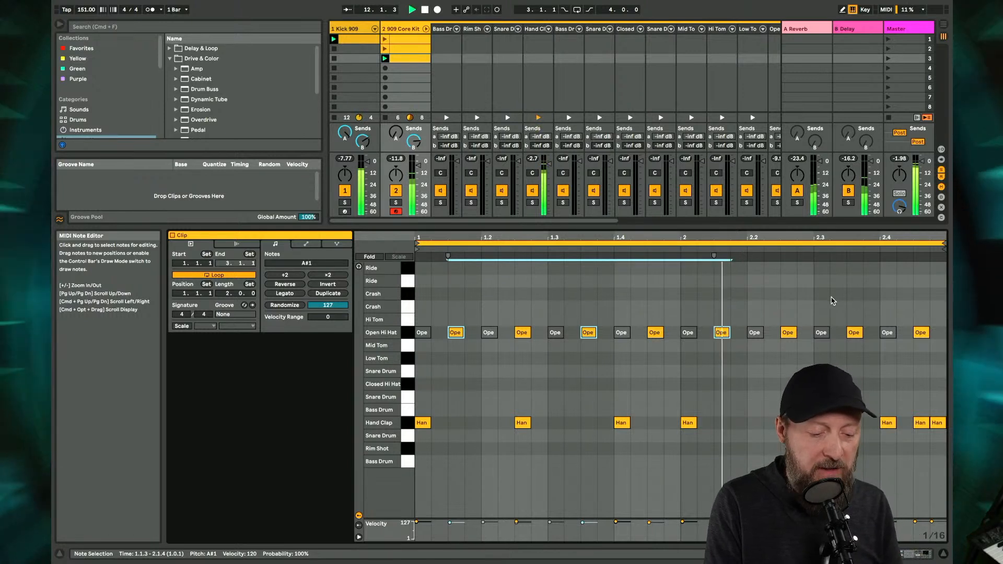
shift+click(854, 332)
drag(854, 333, 854, 355)
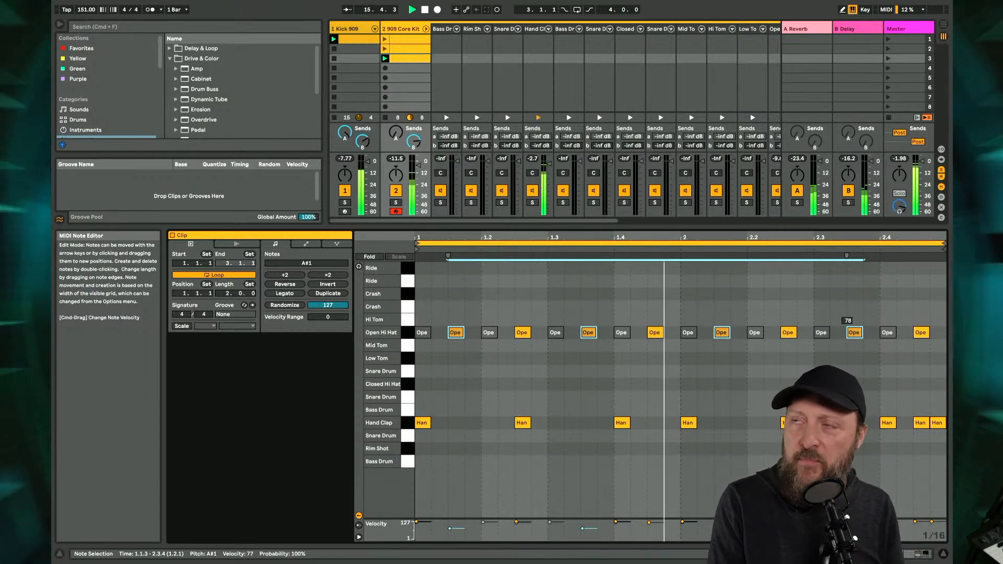
drag(855, 355, 854, 353)
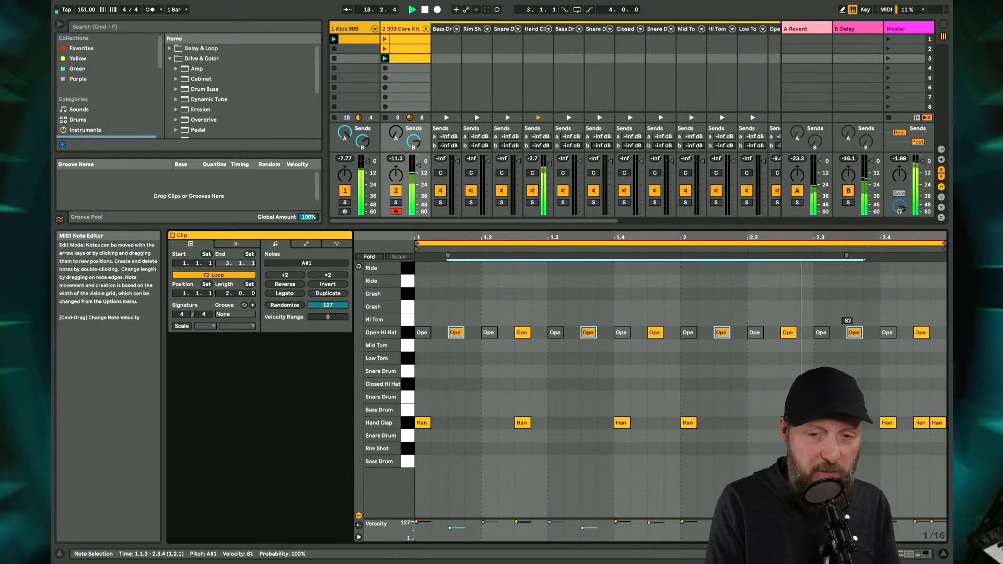
key(space)
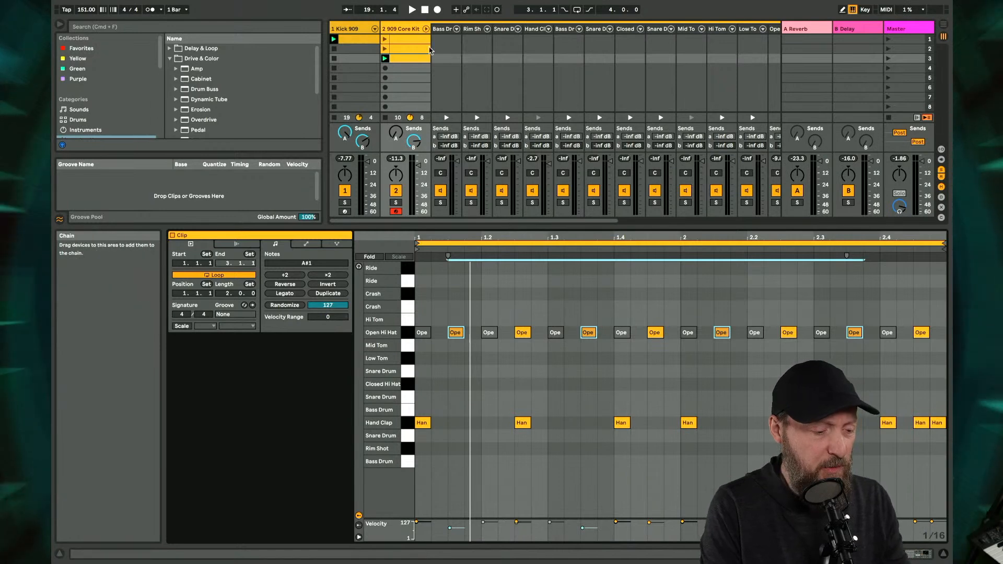
- Play the third 909 Core Kit clip and examine how its alternating Open Hi Hat accents line up with the Hand Claps
key(space)
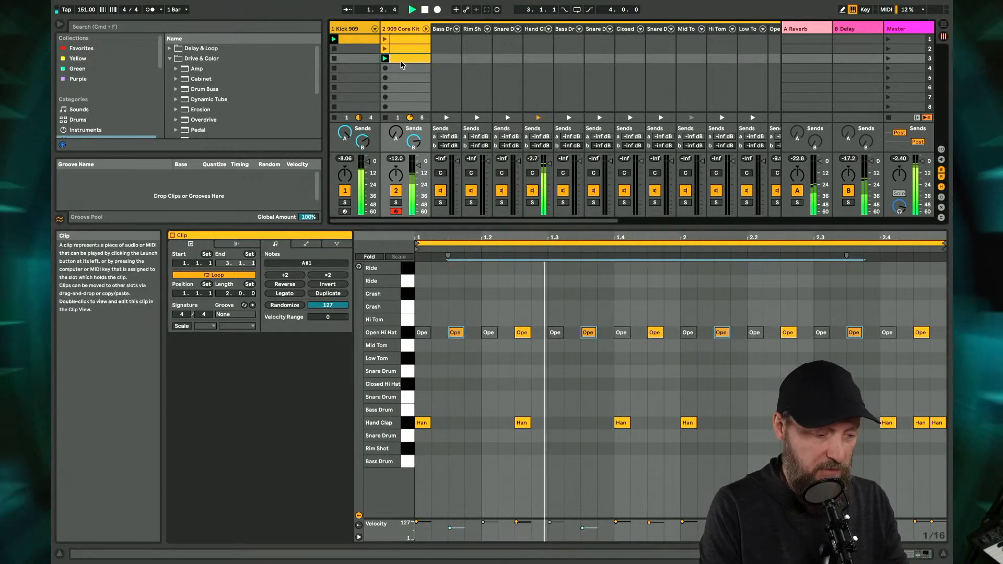
click(400, 65)
click(400, 59)
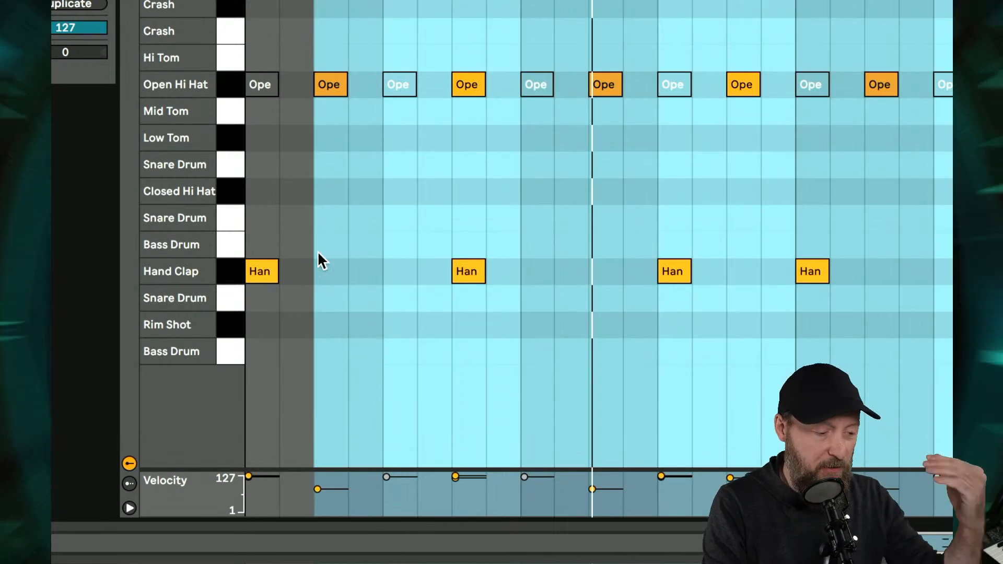
click(324, 255)
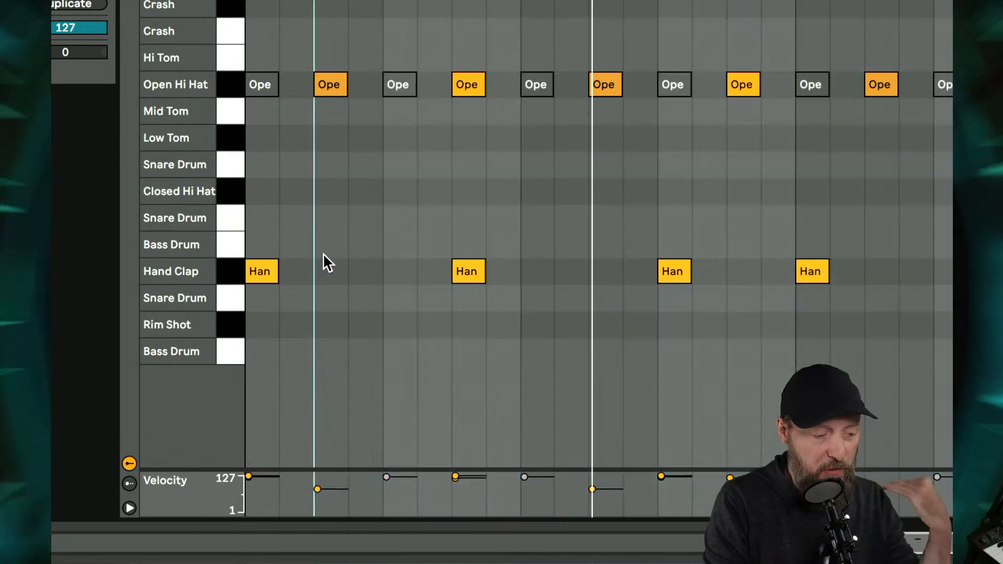
click(450, 194)
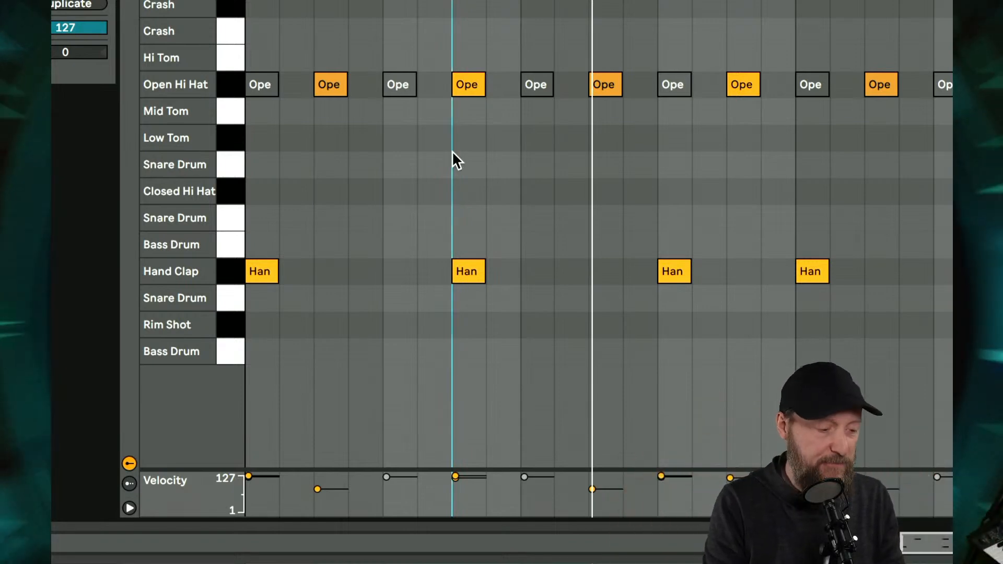
click(468, 86)
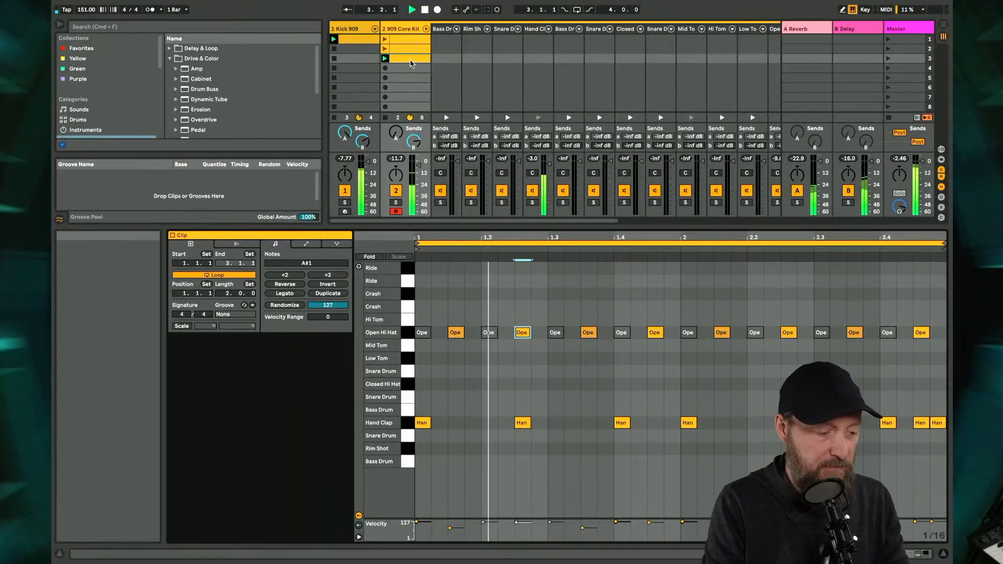
- Duplicate the third 909 Core Kit clip into scene 4, launch it and add a Ride note at 1.1.1
key(super+d)
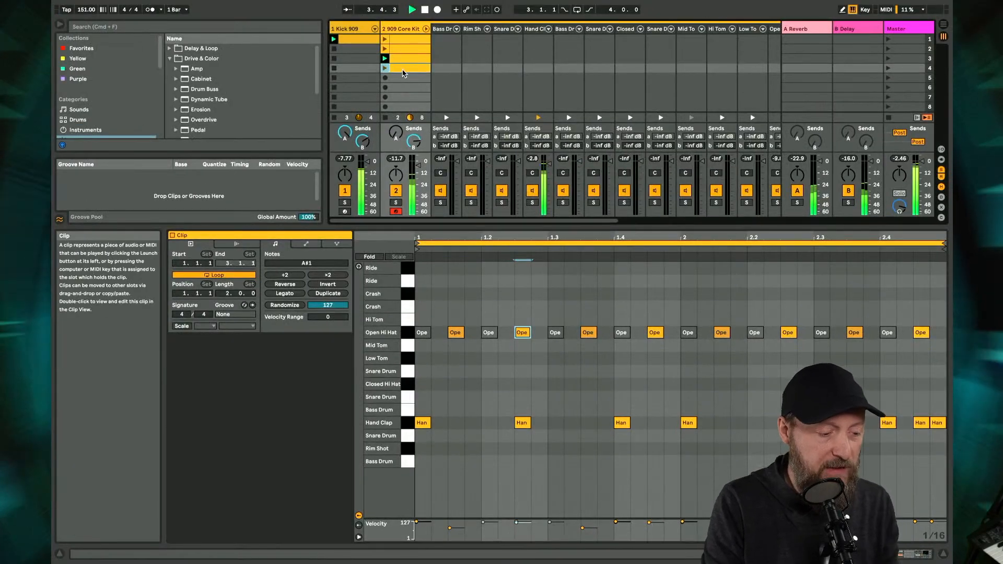
click(420, 268)
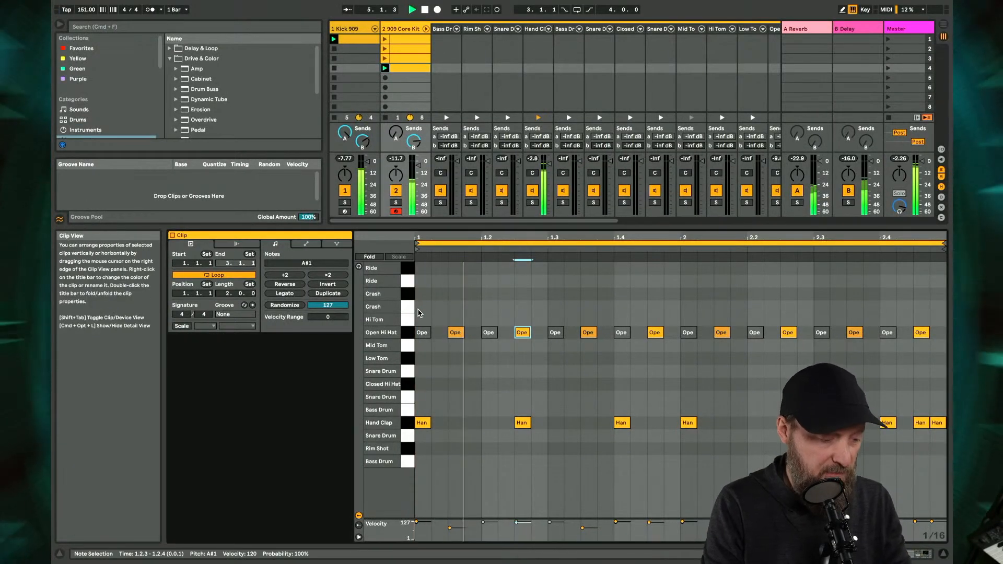
double_click(421, 268)
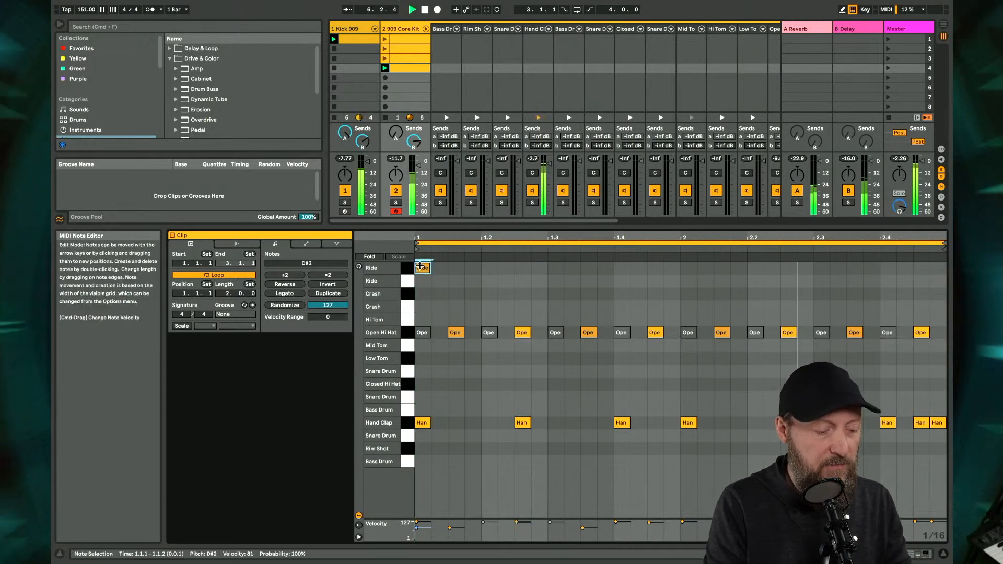
- Duplicate the Ride note on every eighth from 1.1.3 to 2.3.3 and restart playback
key(super+d)
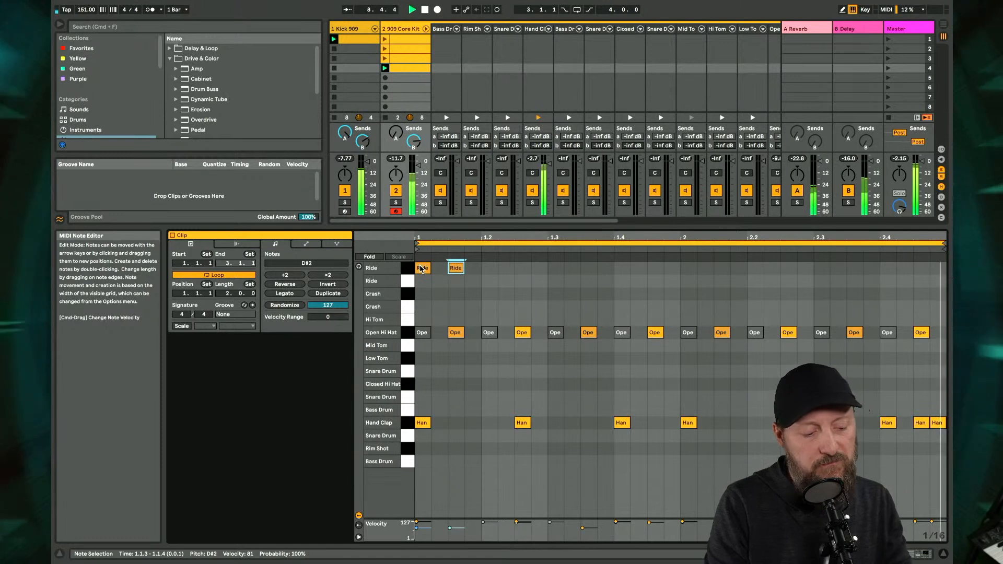
shift+click(424, 269)
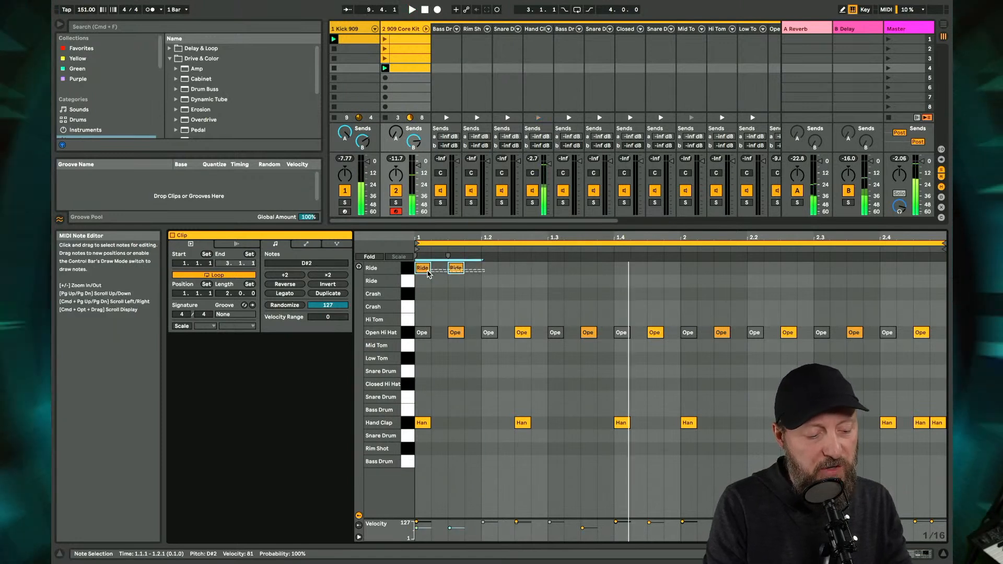
key(super+d)
key(super+d)
key(super+d)
key(super+d)
- Complete the eighth-note Ride pattern with notes at 2.4.1 and 2.4.3, and duplicate the 909 Core Kit clip into scene 5
key(super+d)
key(super+d)
key(space)
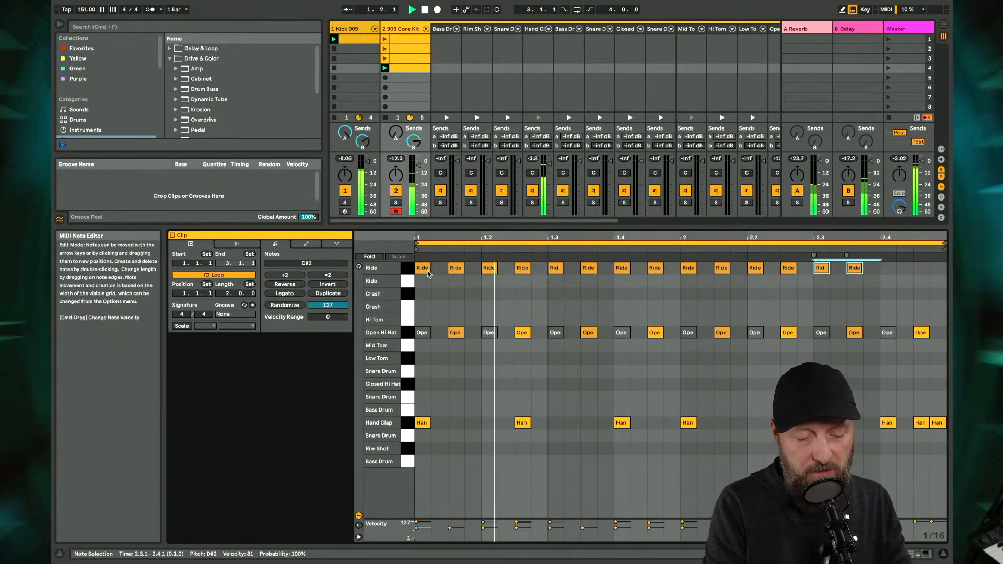
key(super+d)
scroll(569, 78, right, 4)
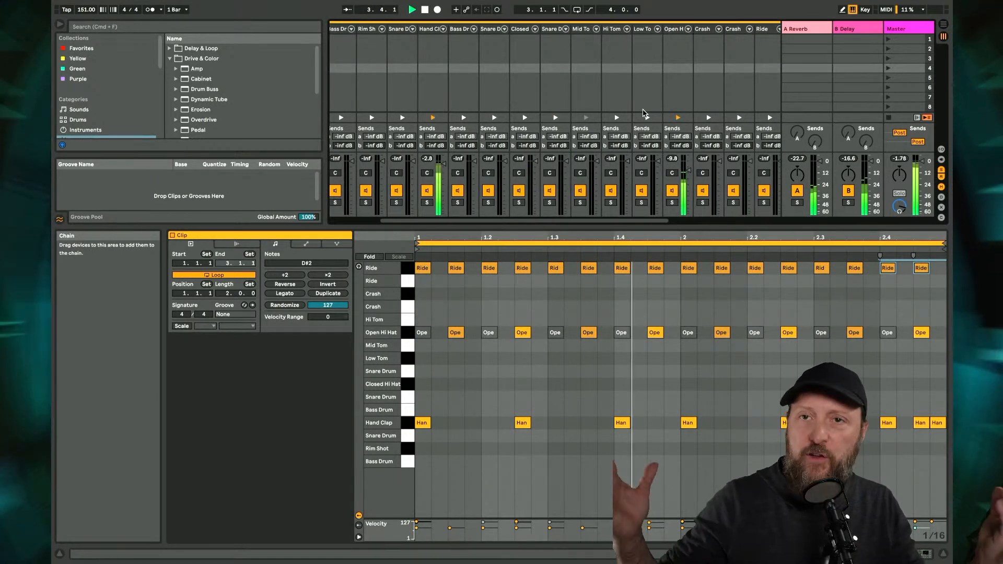
click(426, 26)
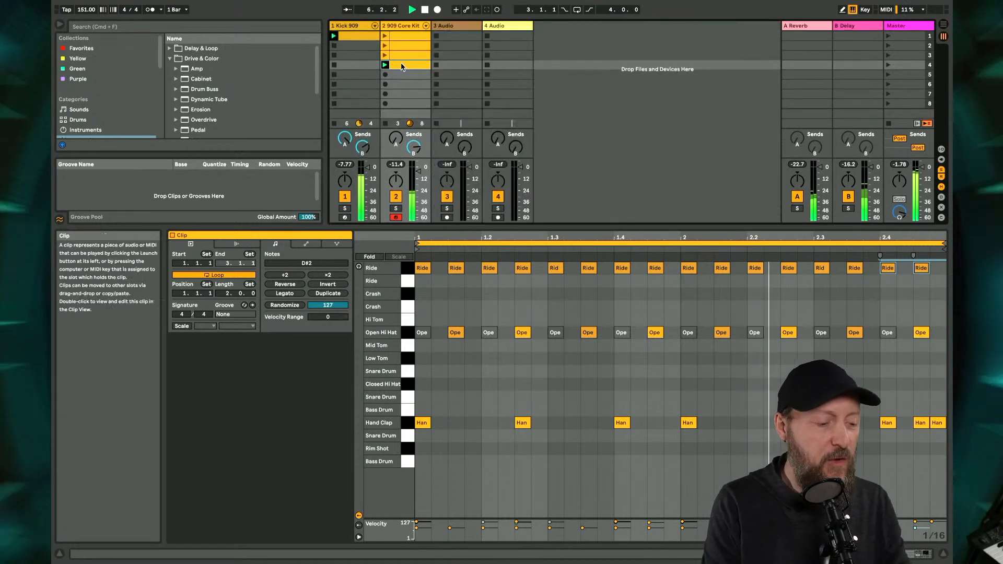
key(super+d)
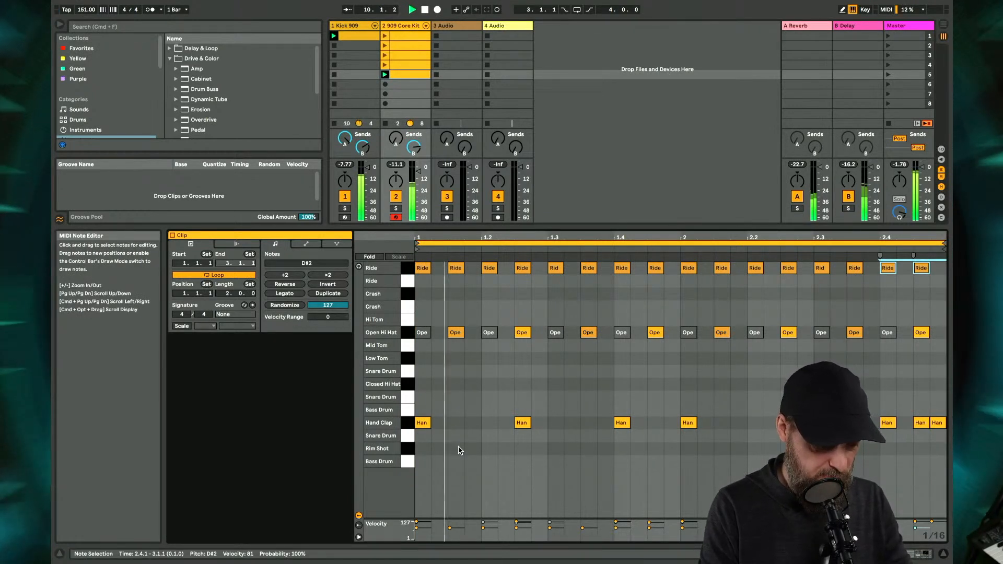
- Add a Rim Shot note at 1.1.4 in the scene 5 clip and duplicate it to 1.3.4
double_click(458, 447)
key(Right)
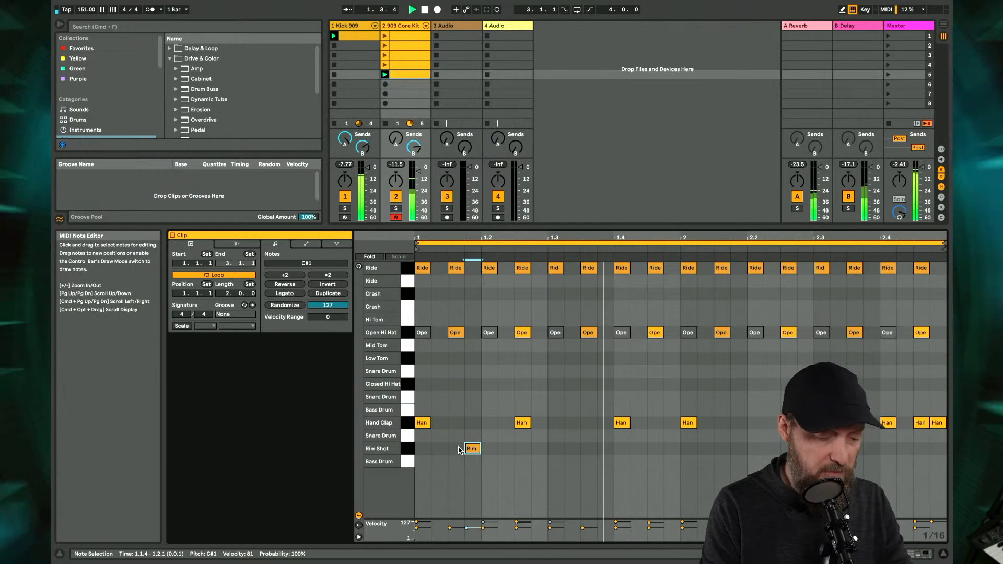
key(super+d)
key(Right)
key(Right)
key(Right)
key(Right)
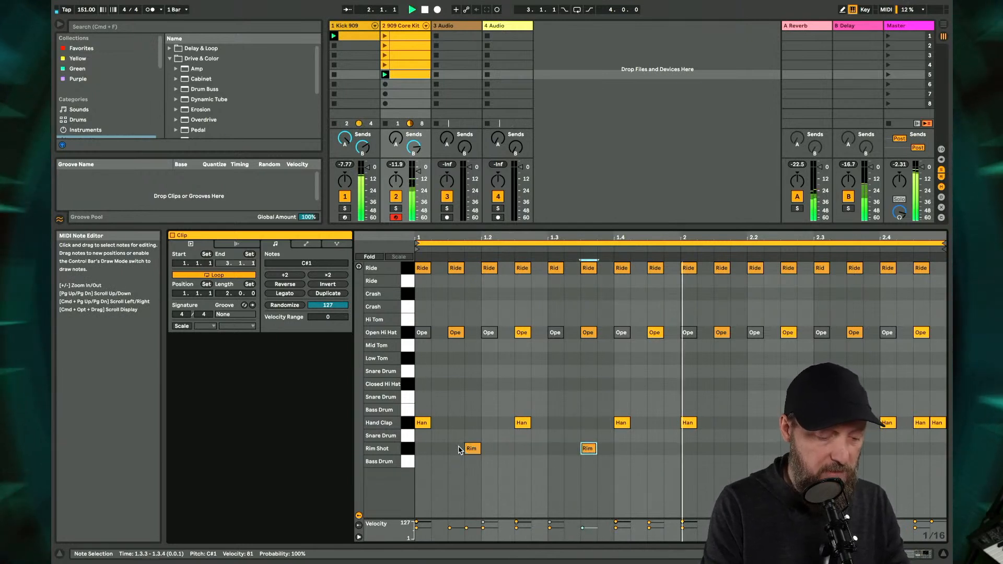
key(Right)
- Duplicate the Rim Shot note to 2.1.4 and 2.3.4, and add another at 2.4.2 with playback running
key(super+d)
key(Right)
key(Right)
key(Right)
key(Right)
key(Right)
key(Right)
key(Right)
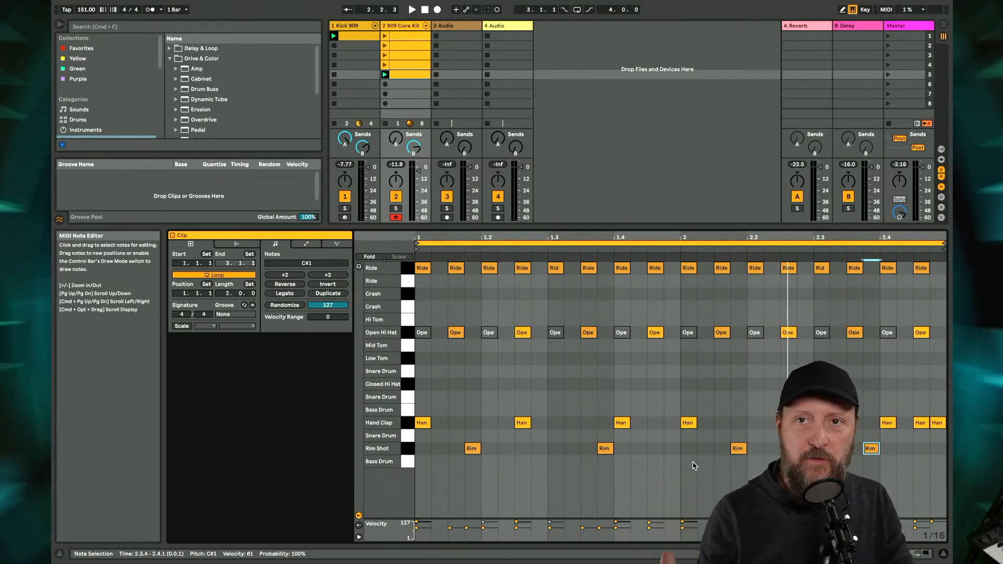
key(space)
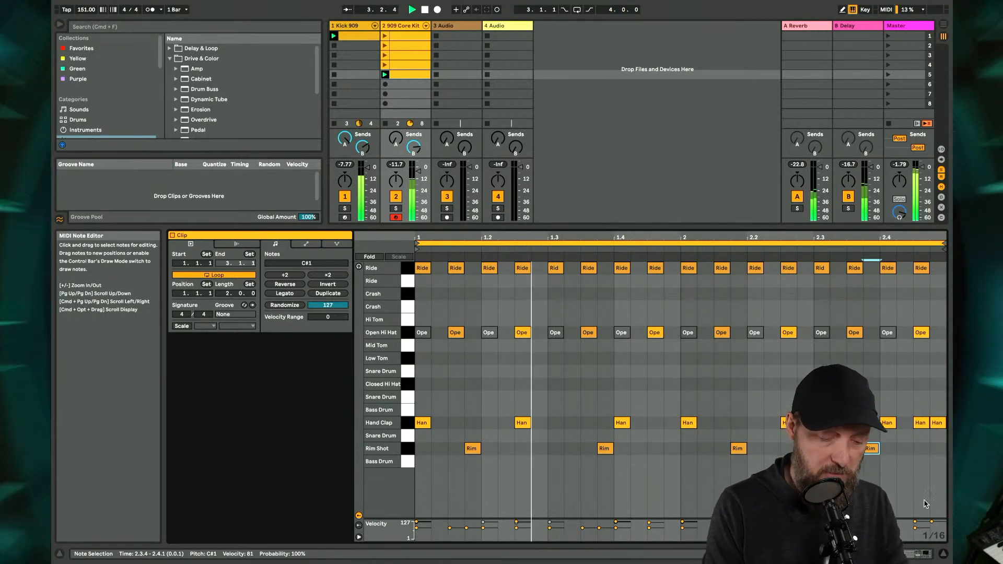
double_click(904, 448)
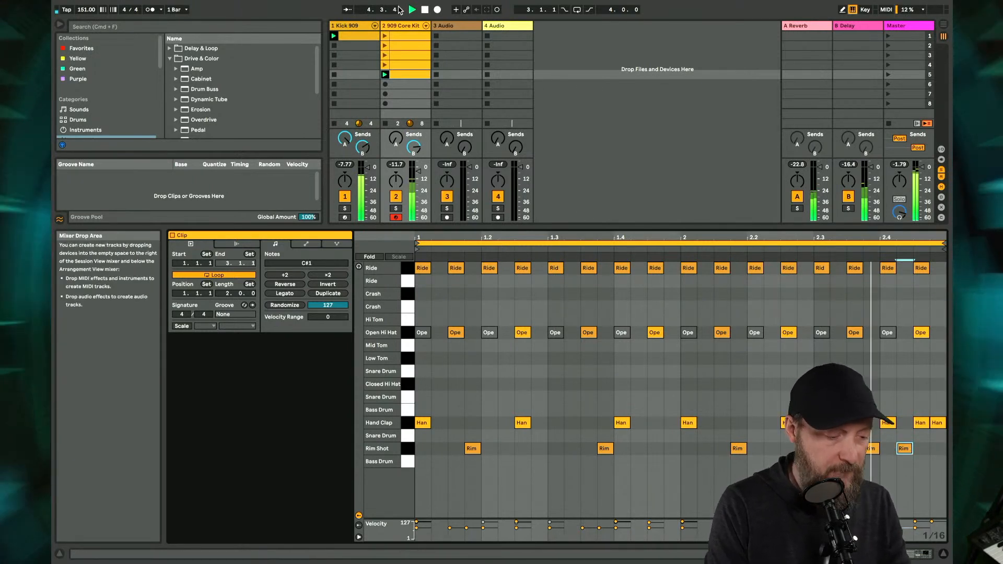
- Unfold the 909 Core Kit chains and add a Saturator to the Rim Shot chain
click(426, 25)
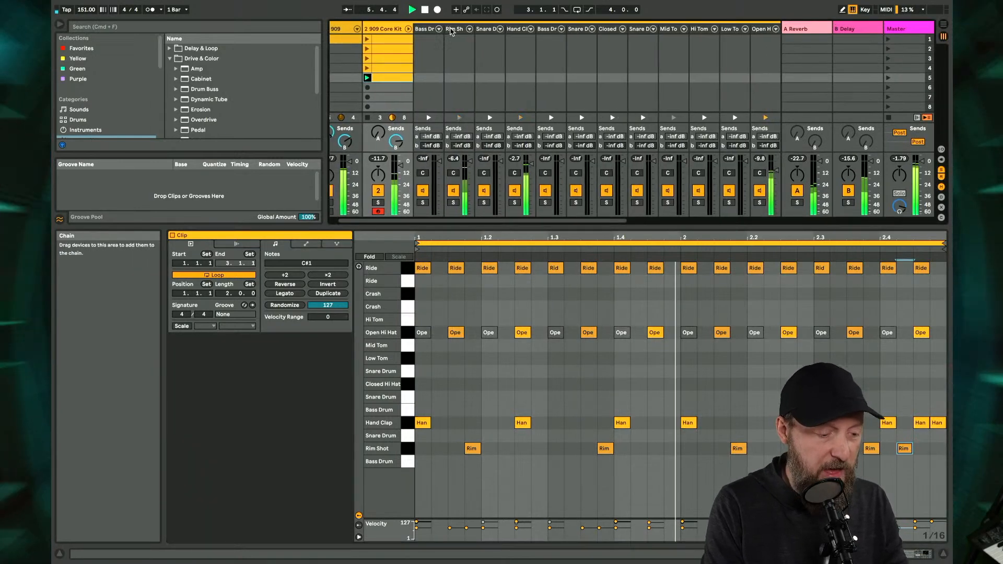
click(455, 30)
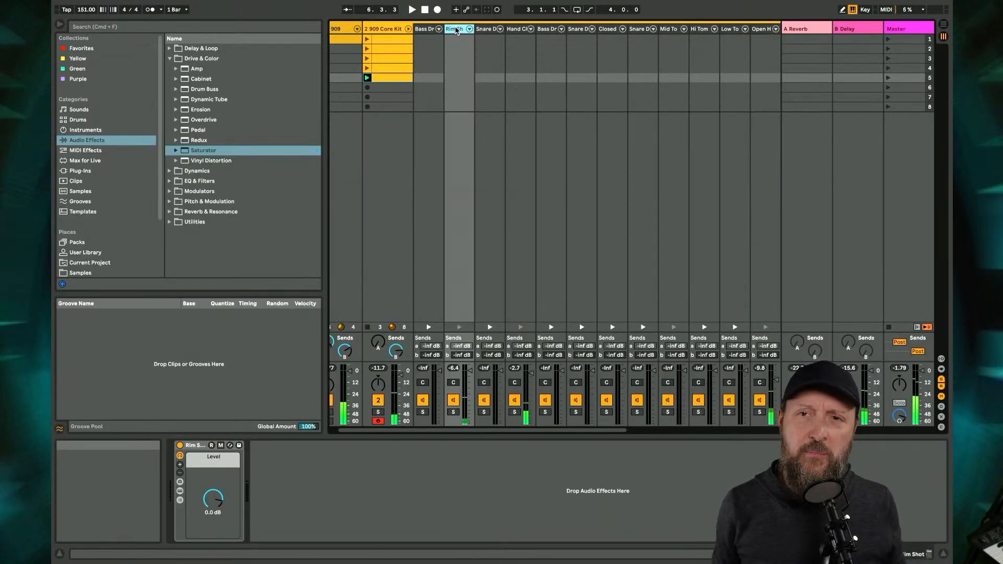
drag(203, 150, 249, 450)
- With the Rim Shot chain temporarily soloed during playback, set its Saturator Drive to 20.6 dB and Output to -7.14 dB
click(453, 413)
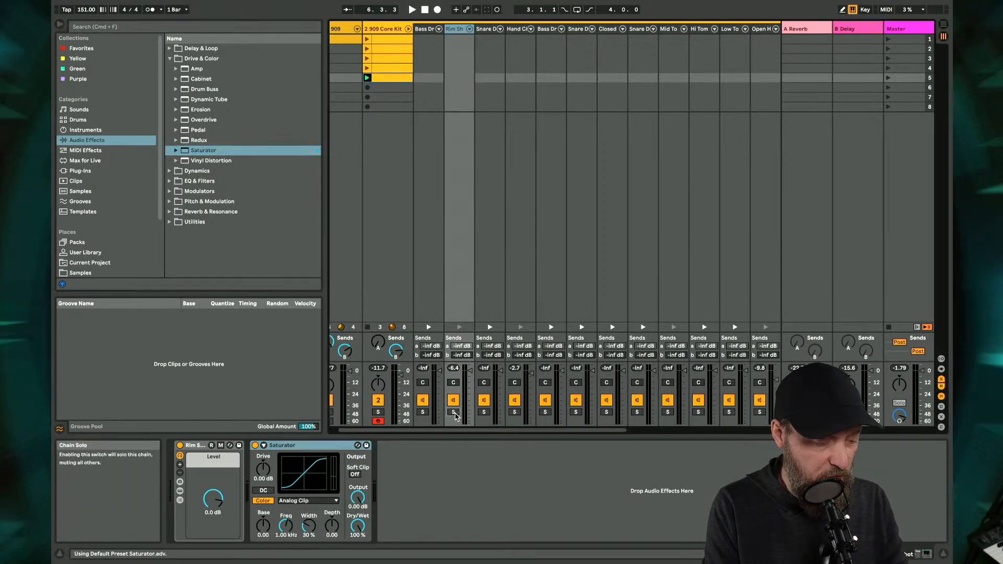
key(space)
click(263, 469)
drag(263, 468, 262, 458)
drag(358, 498, 358, 496)
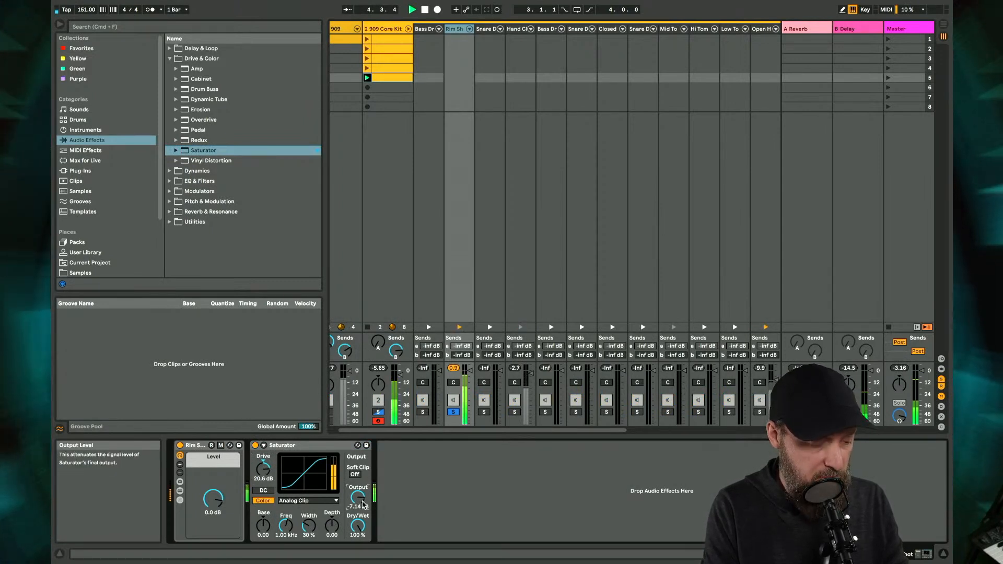
click(454, 413)
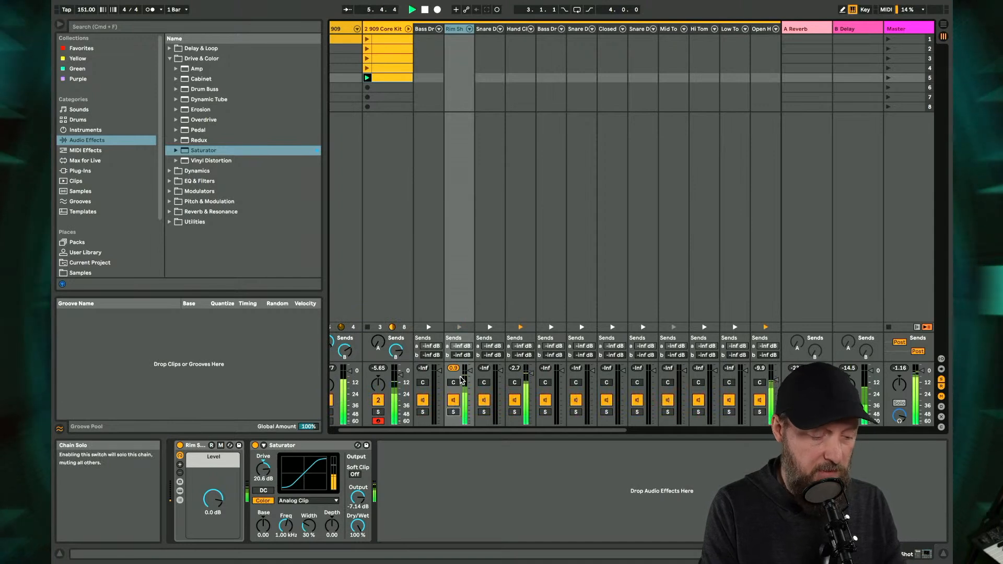
- Pan the Rim Shot chain to 15L and the Hand Clap chain to 2R
drag(454, 382, 454, 383)
scroll(458, 384, right, 2)
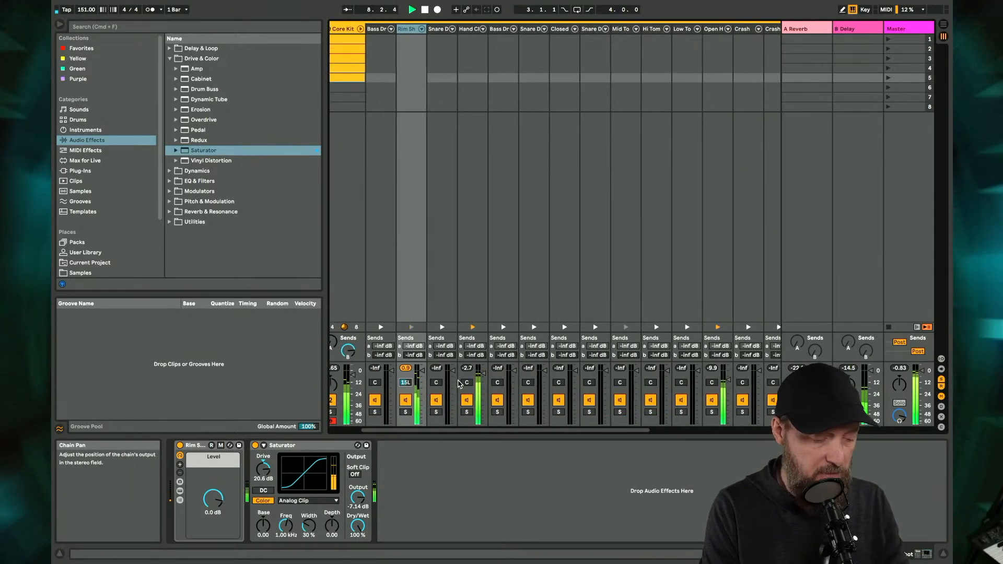
drag(466, 389, 466, 388)
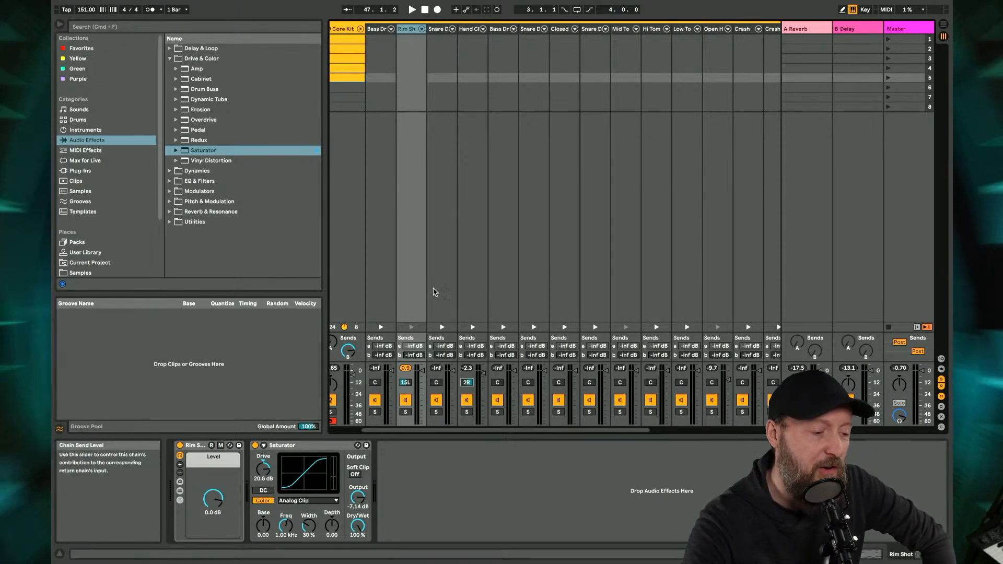
- Fold the 909 Core Kit chains and insert a new MIDI track after that track
scroll(445, 298, left, 2)
click(427, 26)
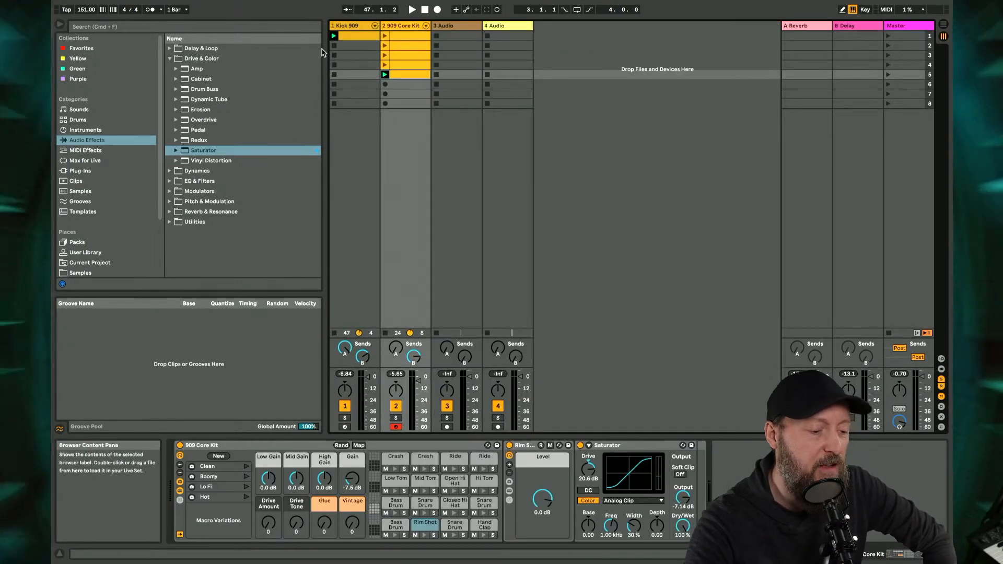
right_click(399, 25)
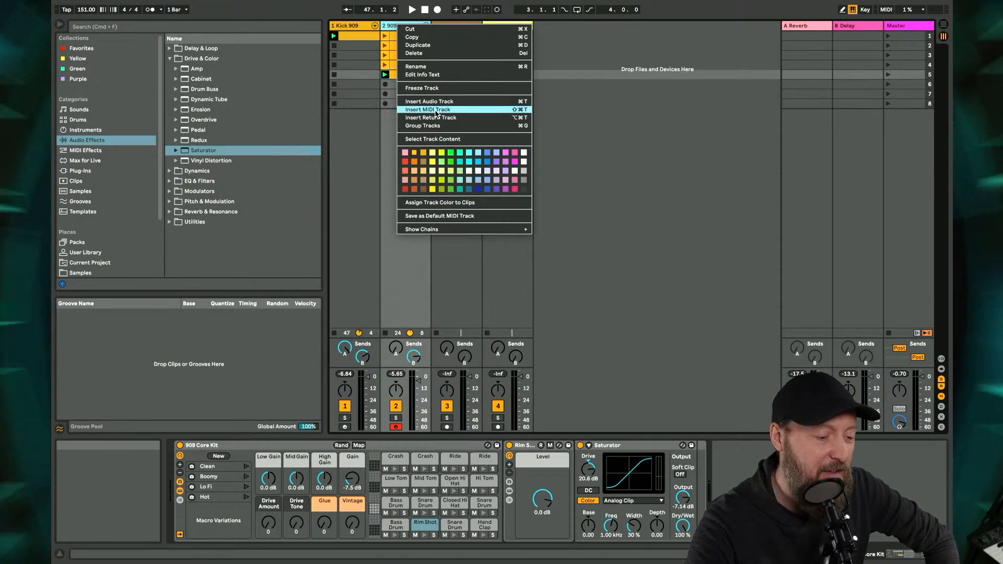
click(435, 110)
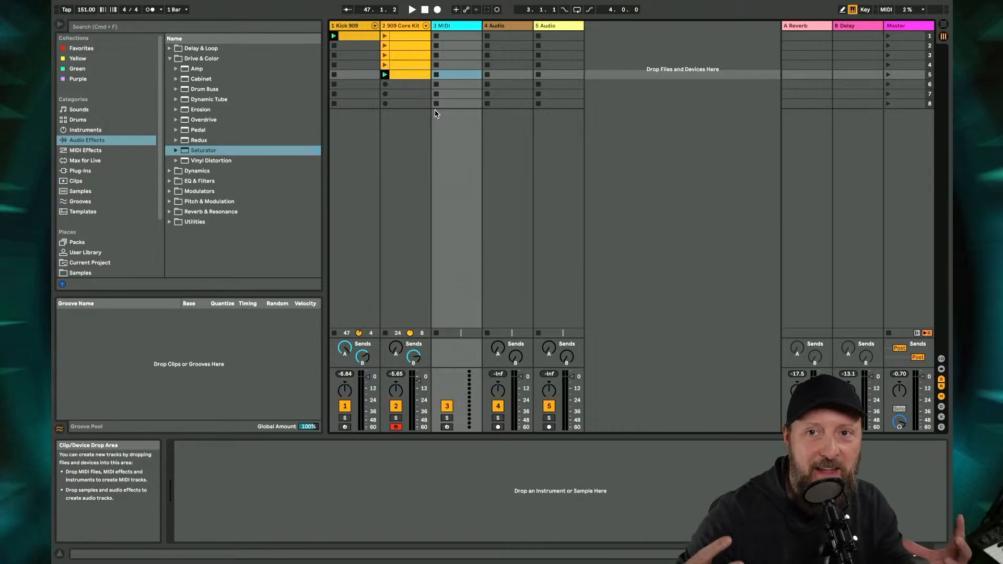
- Search the browser for "clave" and audition matching Drums presets and the Percussion 808 Clave sample
click(228, 29)
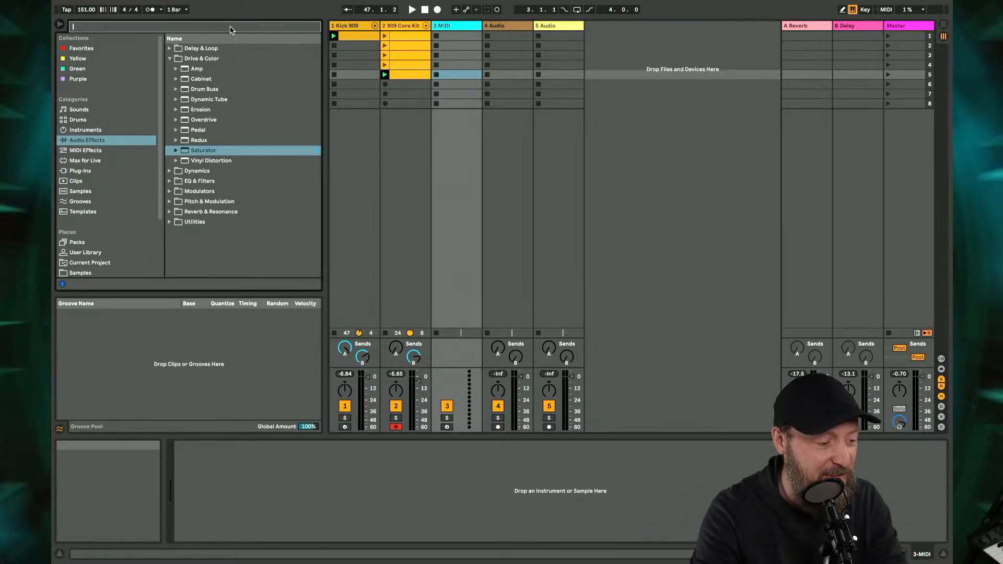
text(clave)
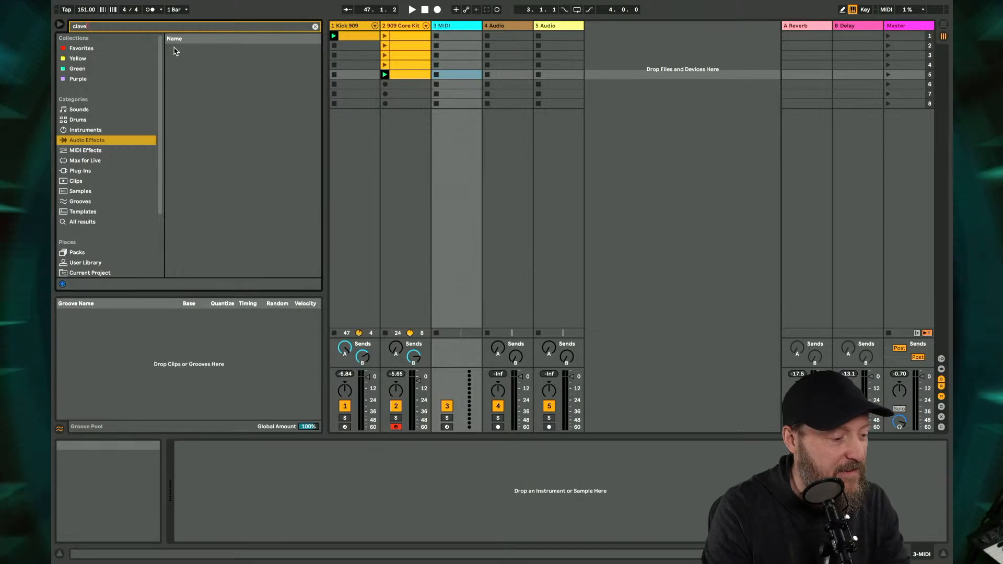
click(100, 122)
click(195, 90)
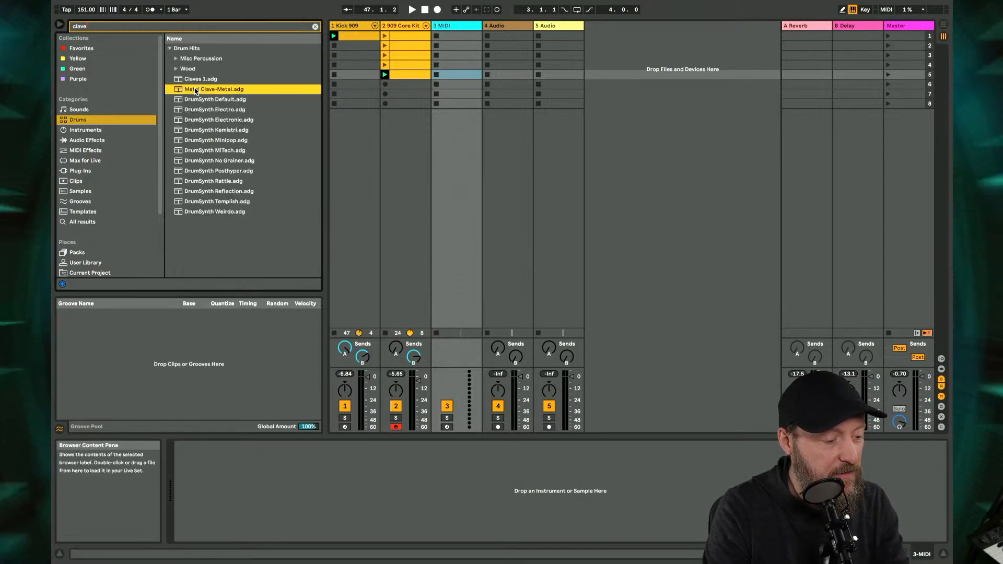
key(Down)
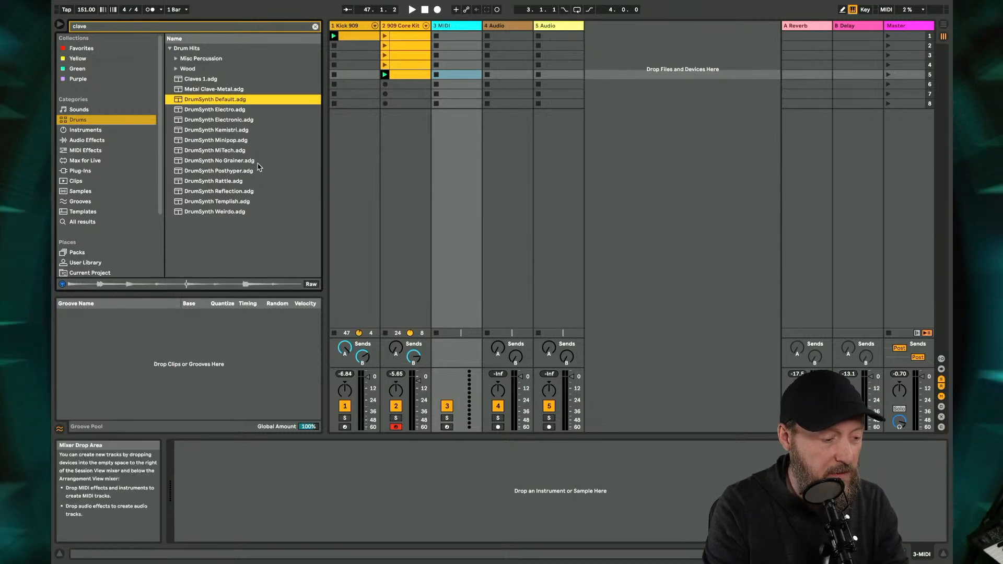
key(Up)
key(Up)
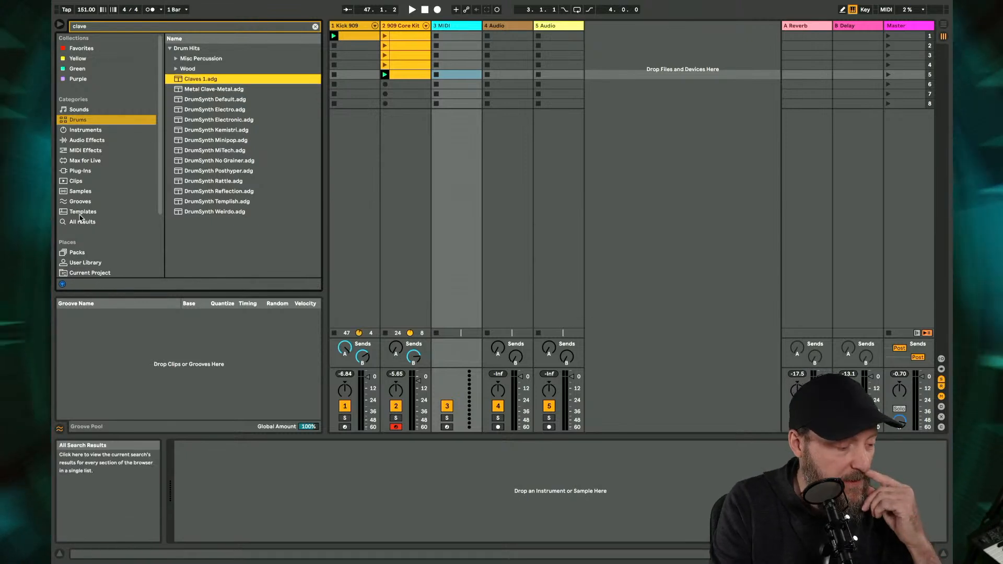
click(80, 191)
click(232, 58)
key(Up)
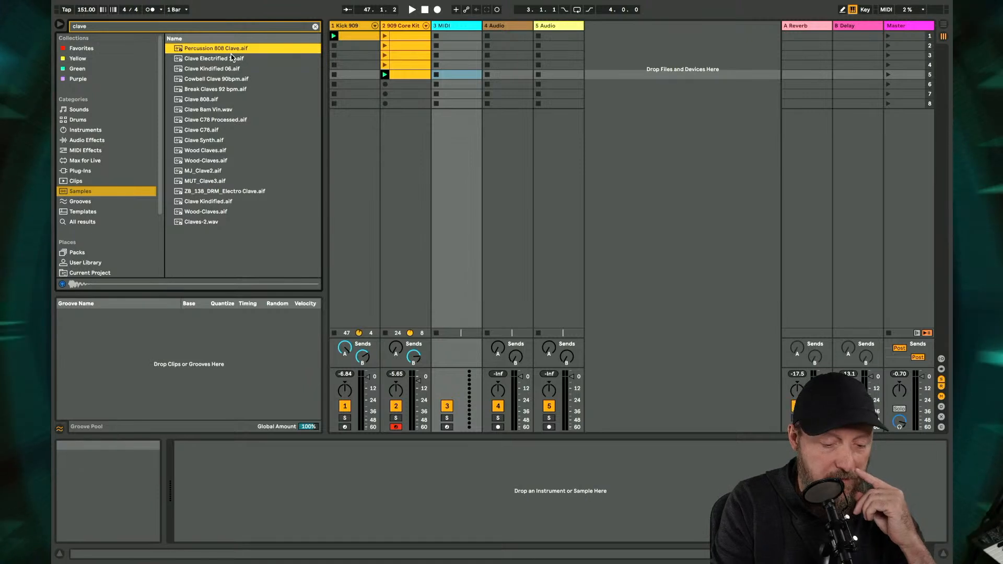
- Show the mixer's in/out section and set the master's Cue Out to 5/6
click(941, 359)
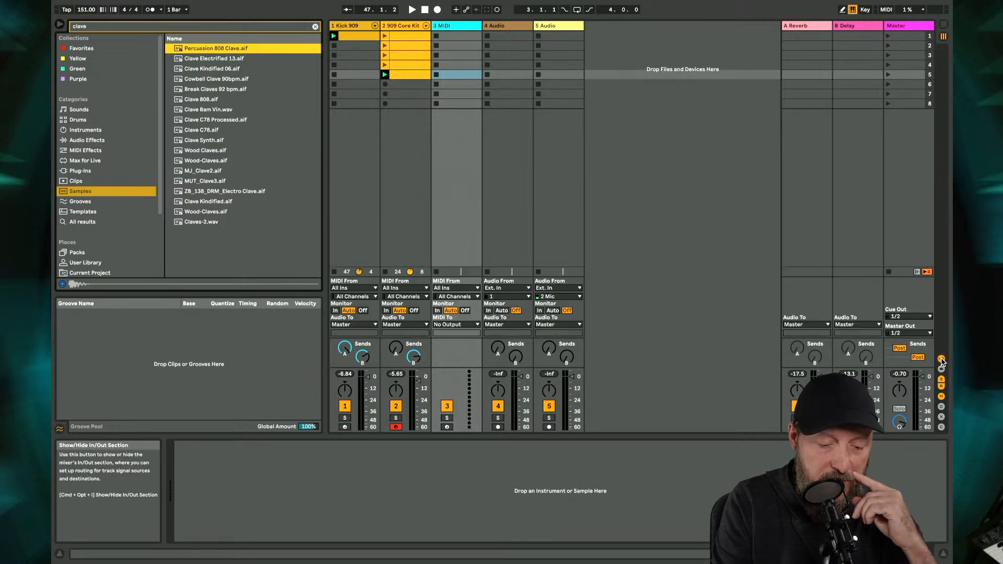
click(908, 316)
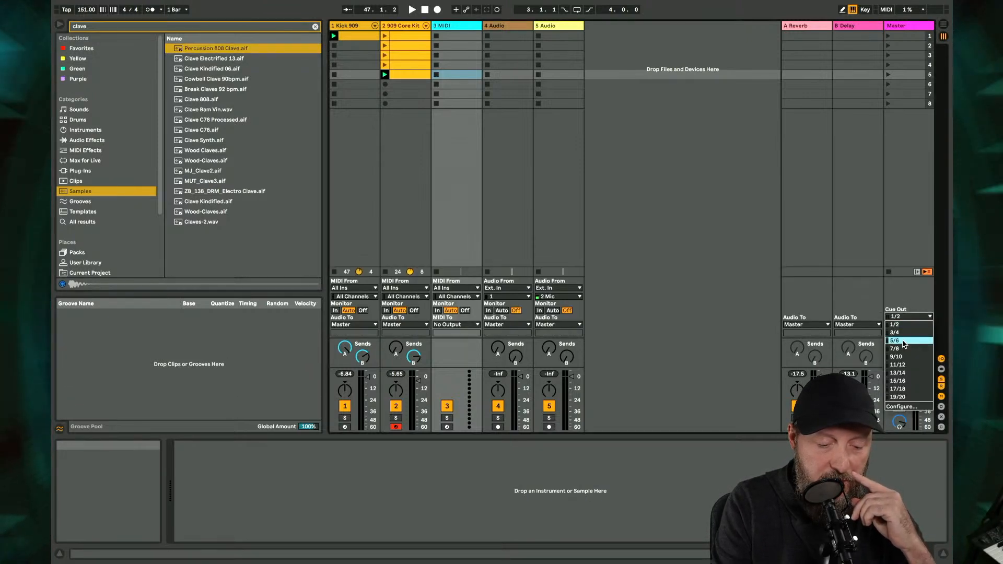
click(903, 341)
- Audition the first few clave samples and load Clave Kindified 06.aif onto the new MIDI track
click(211, 69)
key(Up)
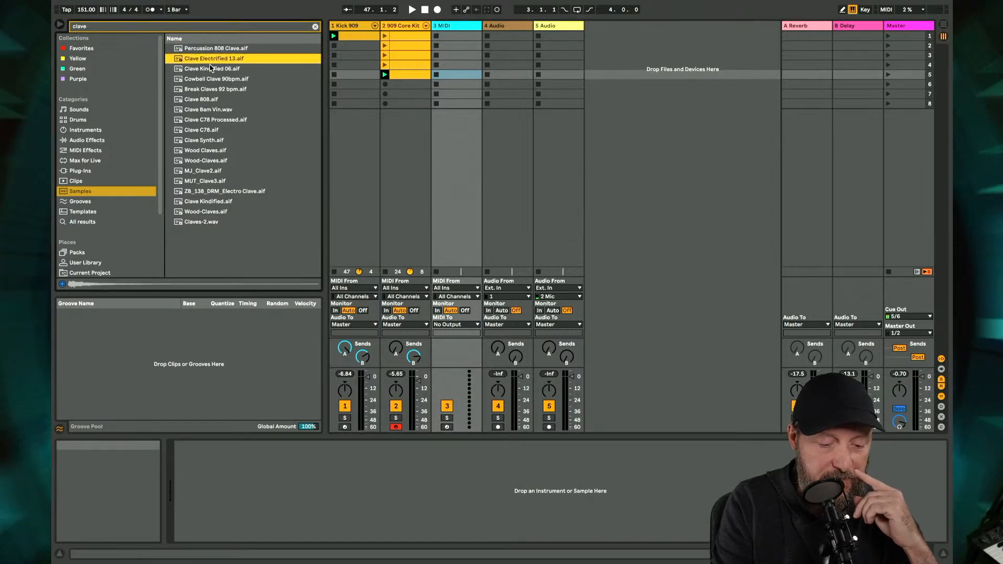
key(Down)
key(Down)
key(Down)
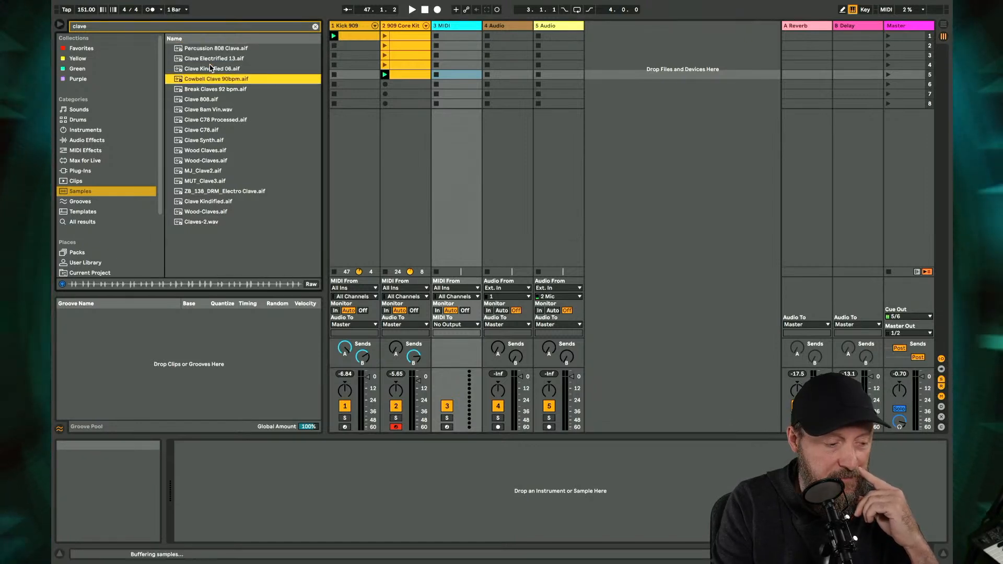
key(Up)
key(Up)
key(Up)
key(Down)
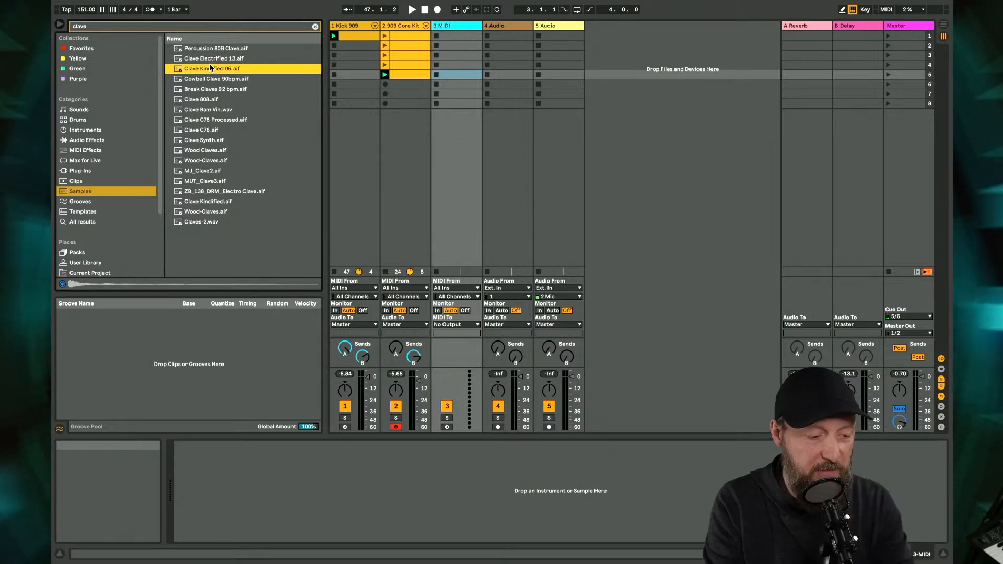
click(453, 25)
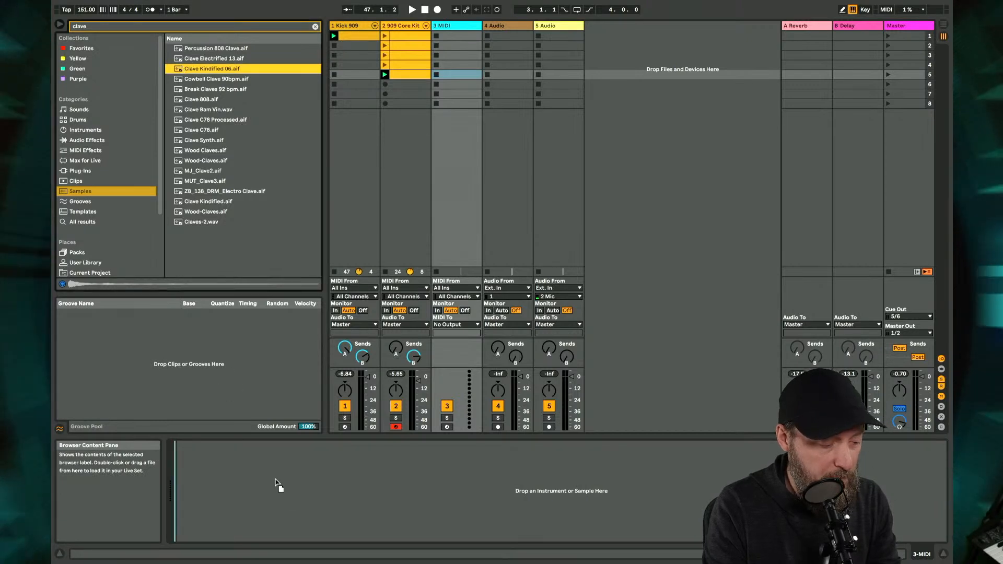
key(Return)
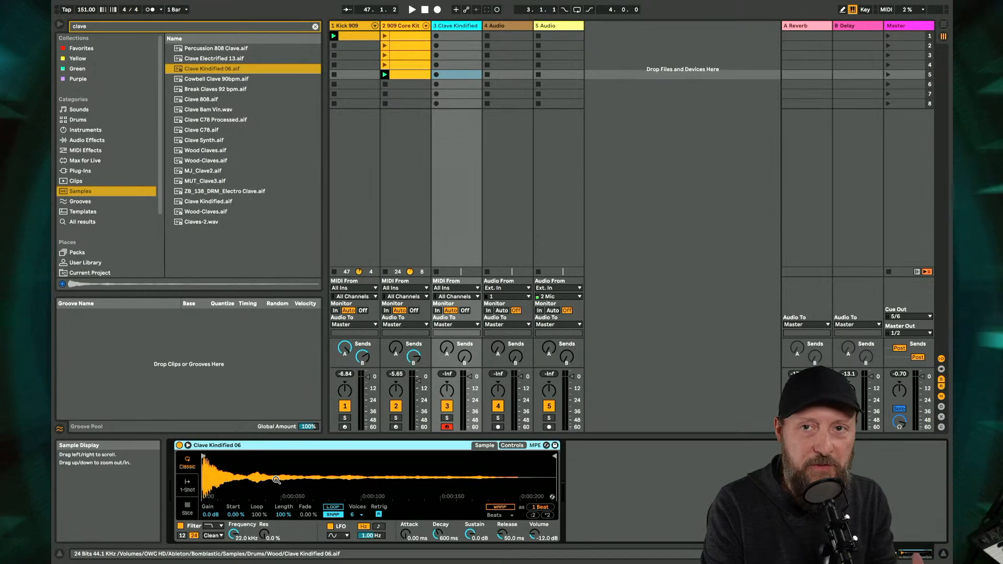
- Create a clip in scene 1 of the Clave Kindified track during playback, add a C3 note at 1.1.1 and launch the clip
key(space)
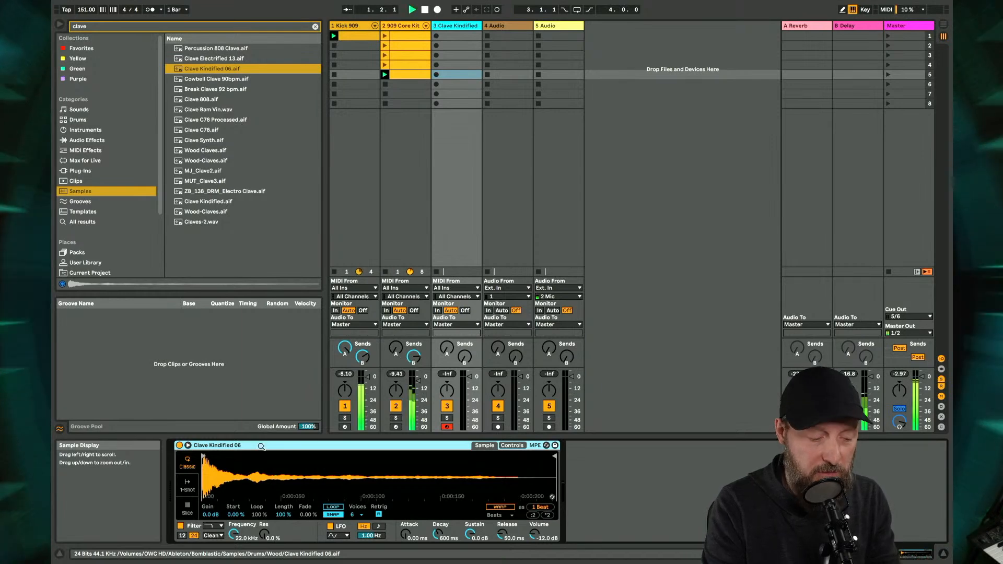
double_click(448, 37)
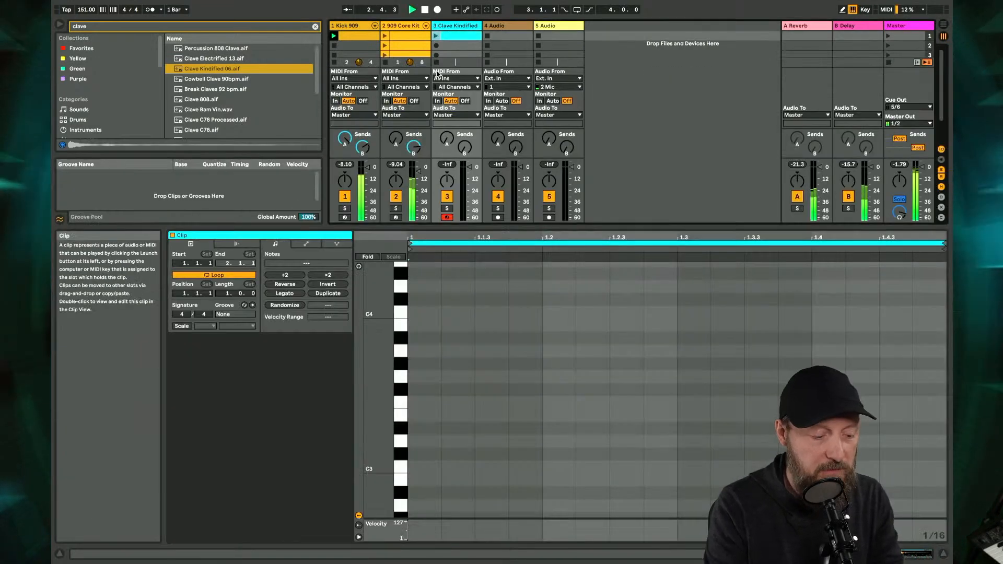
double_click(420, 468)
click(437, 36)
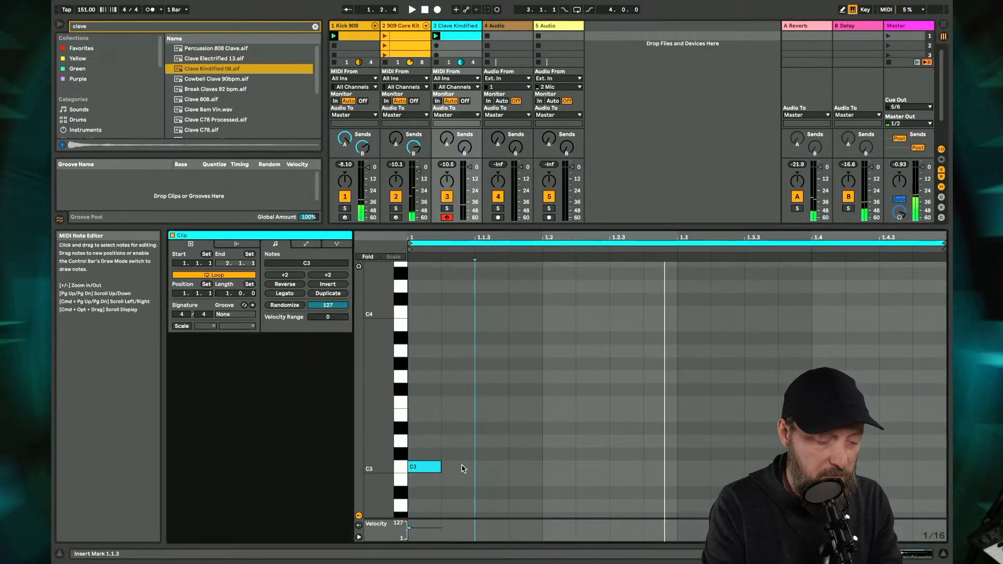
- Fill the clave clip's bar with sixteenth-note C3 notes by duplicating the existing note, and select all of them
double_click(458, 467)
key(super+d)
key(super+d)
key(super+d)
key(super+d)
key(super+d)
key(super+d)
key(super+d)
key(super+d)
key(super+d)
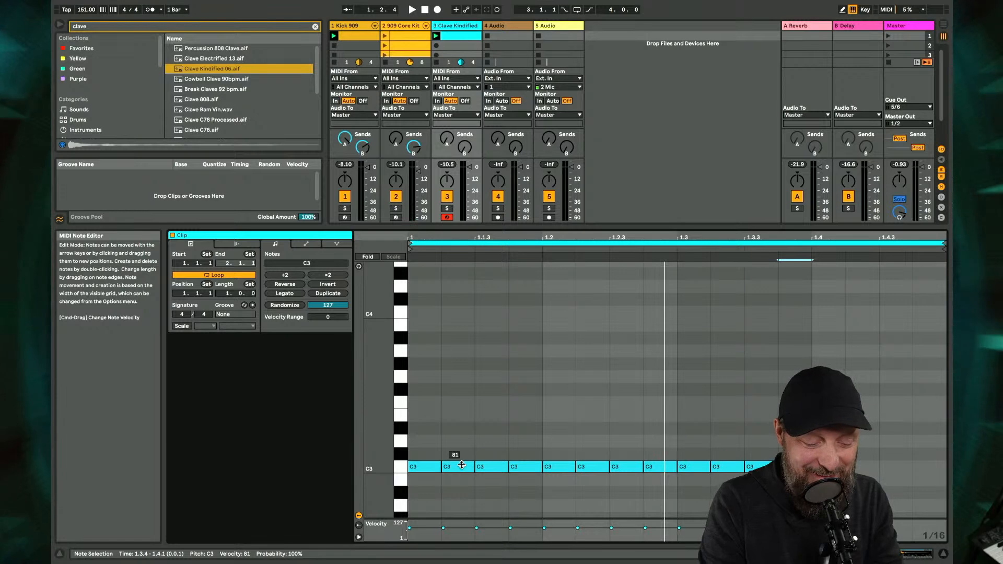
key(super+d)
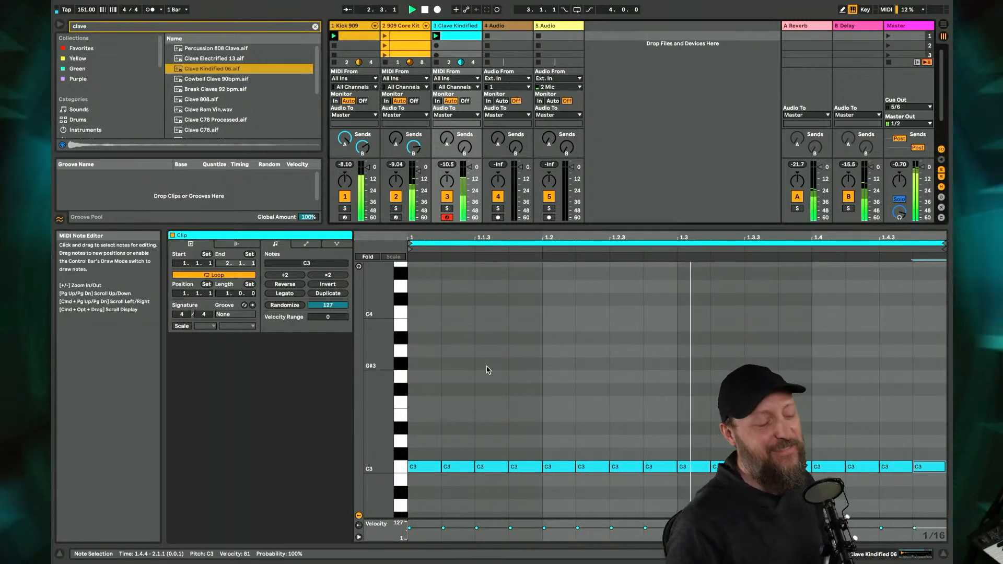
key(super+a)
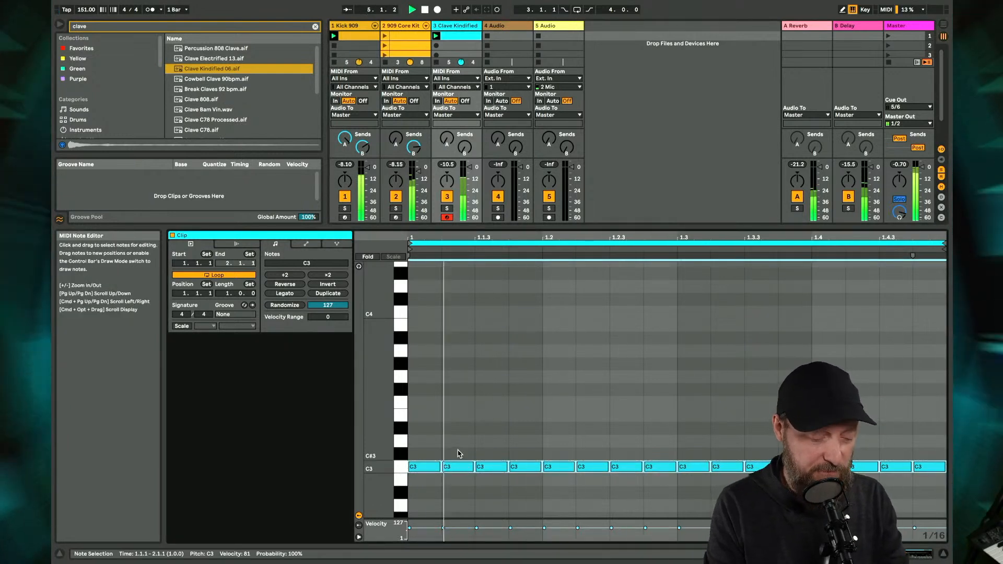
- Set the amp envelope release of the Clave Kindified 06 sampler to 42.5 ms
double_click(460, 27)
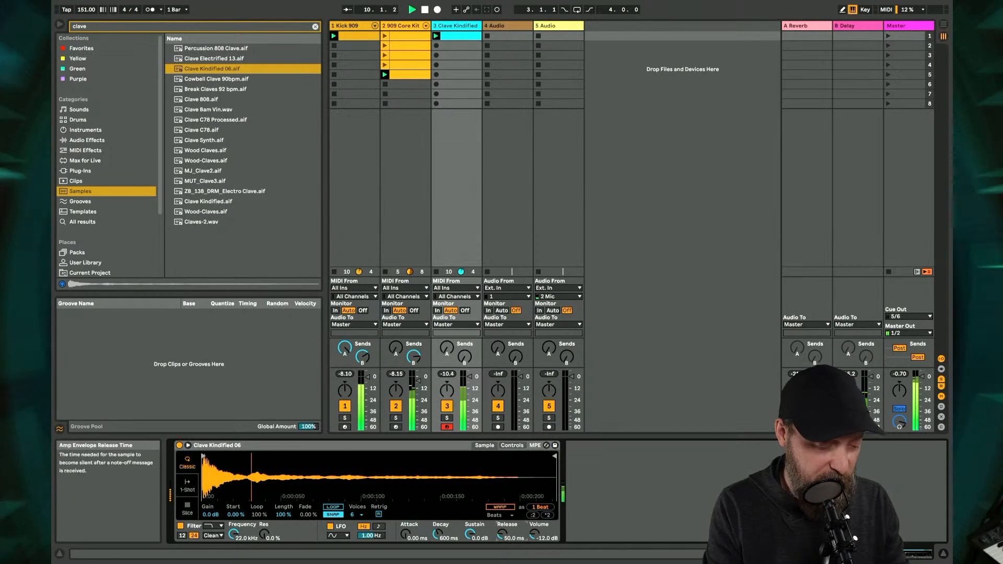
drag(502, 534, 502, 530)
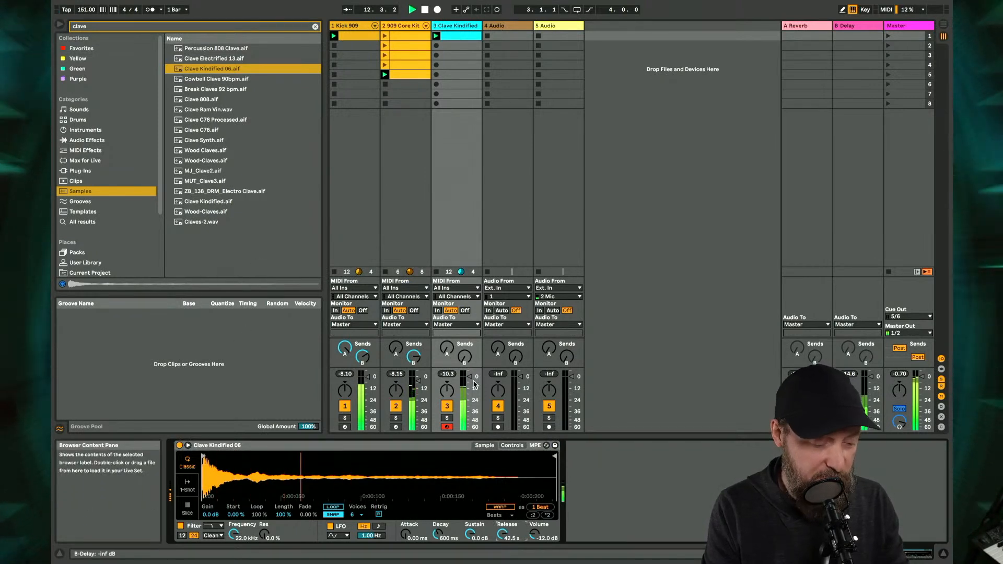
- Deactivate the clave clip's C3 notes at 1.1.2, 1.1.4, 1.2.1, 1.3.2 and 1.3.4 to form a rhythm
double_click(454, 38)
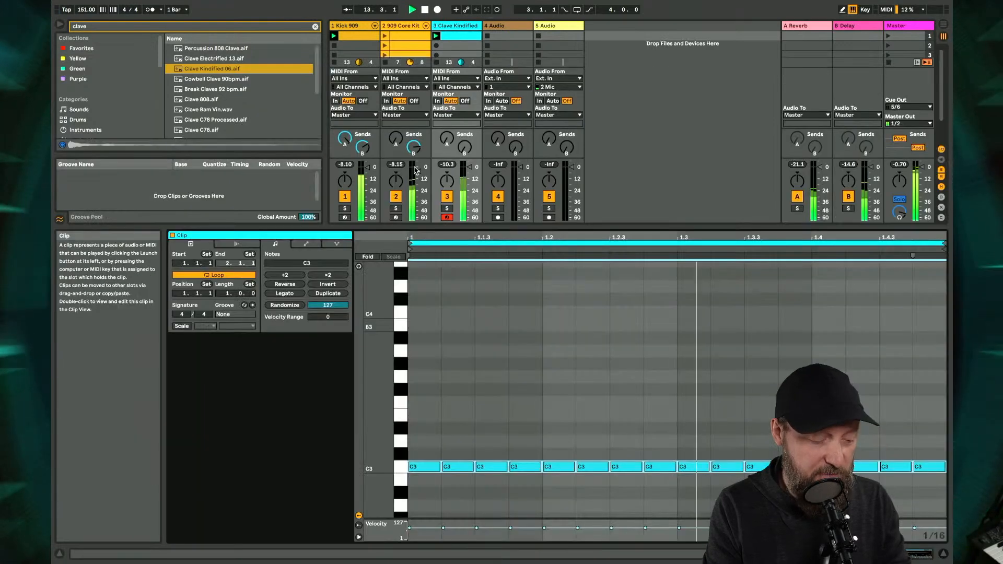
click(453, 466)
click(526, 467)
key(0)
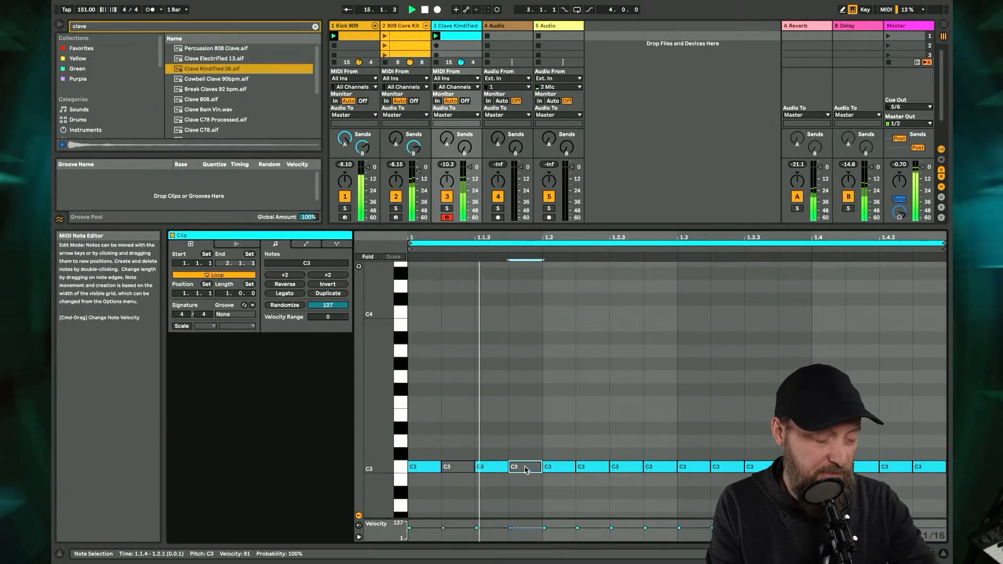
click(549, 467)
key(0)
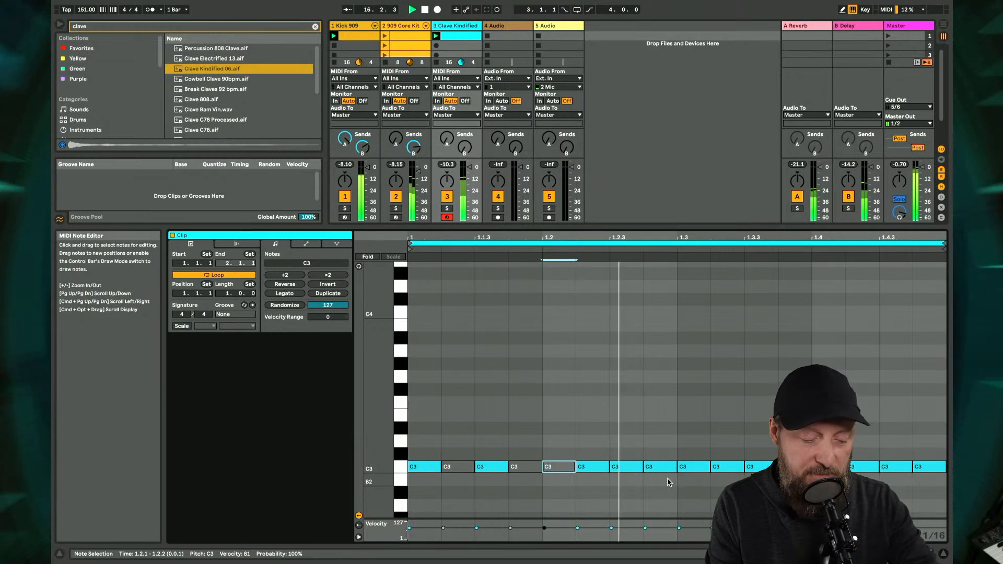
click(728, 467)
key(0)
click(780, 467)
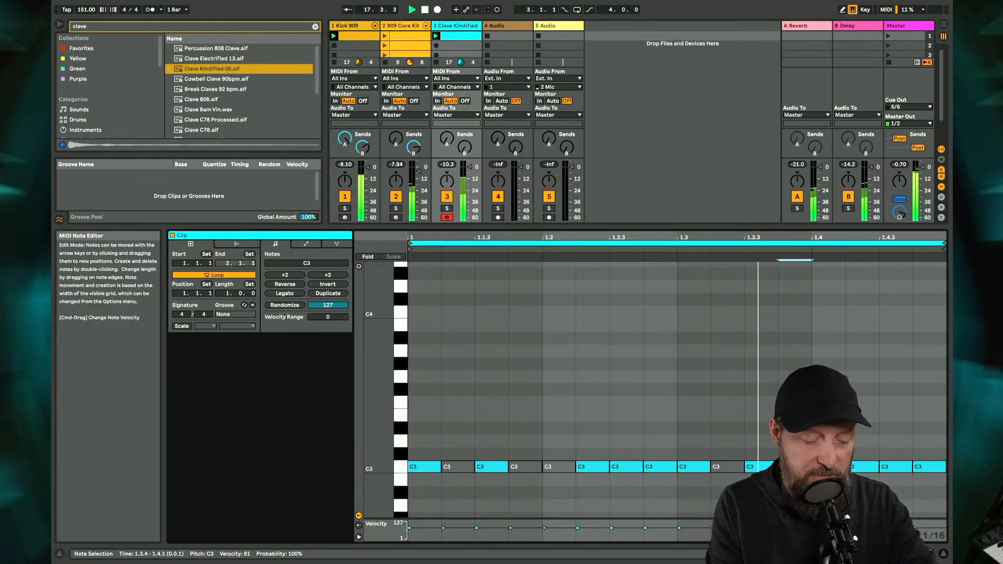
click(865, 468)
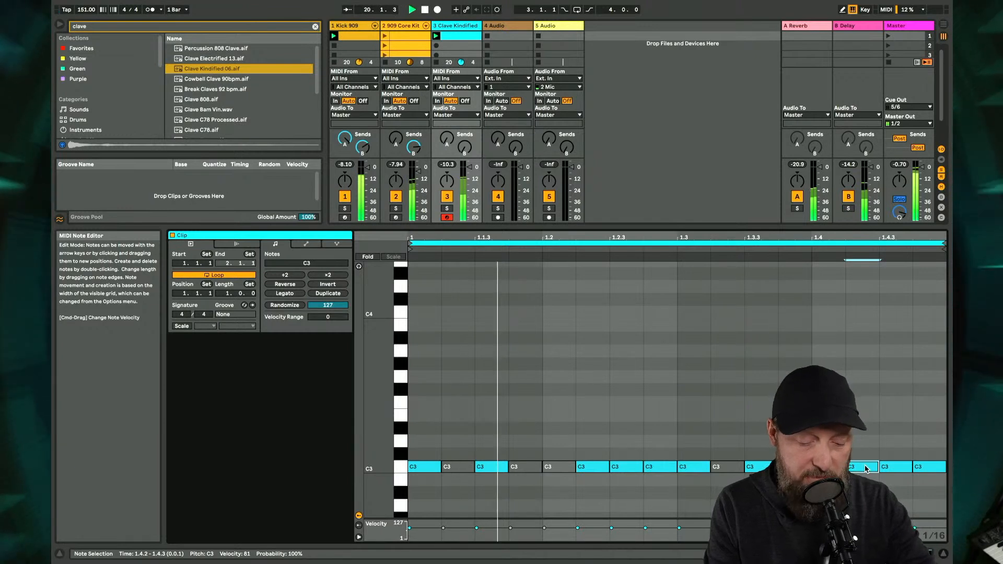
- Duplicate the clave loop to two bars and deactivate the notes at 1.2.3, 1.4.1, 1.4.3 and 2.2.3
click(328, 293)
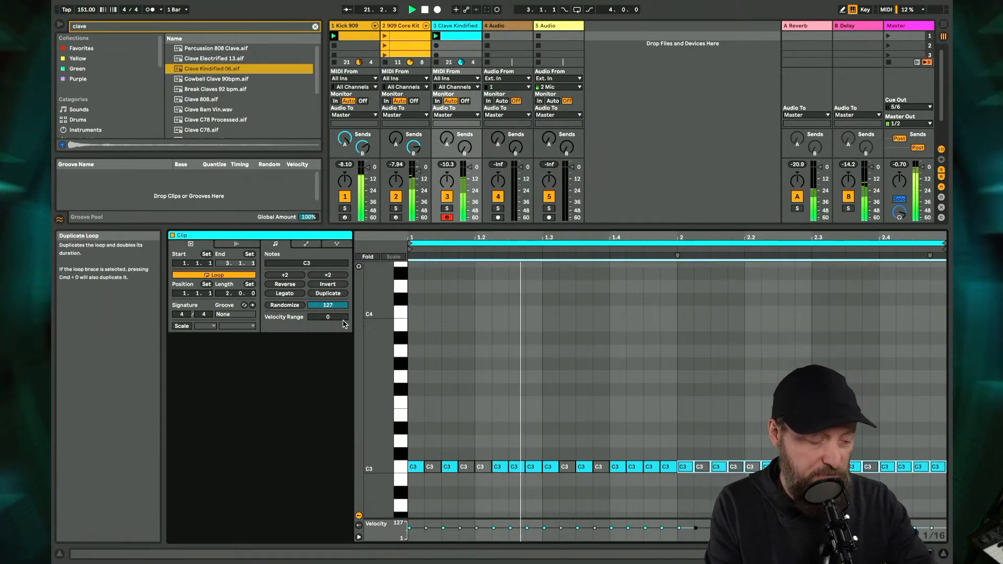
click(513, 413)
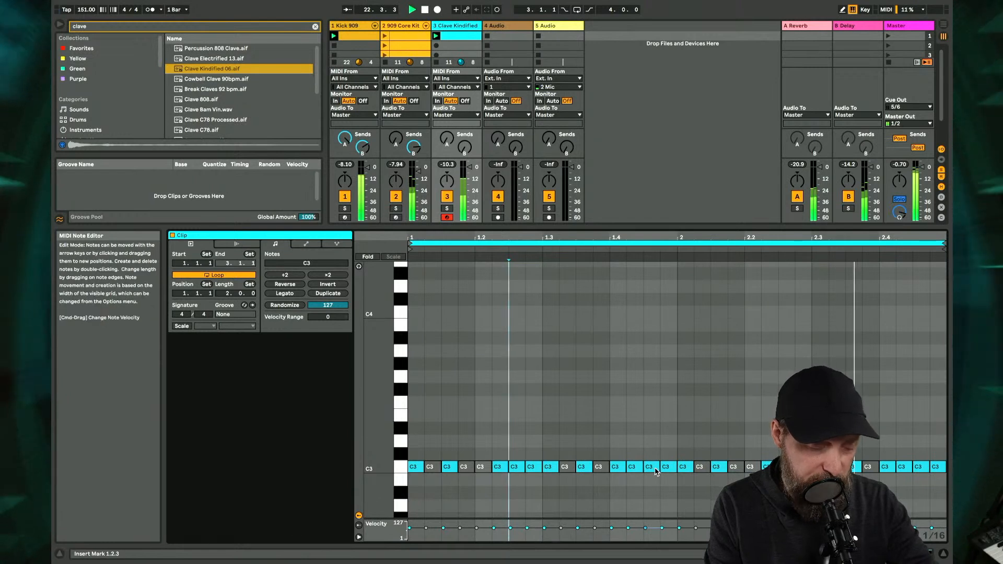
click(617, 467)
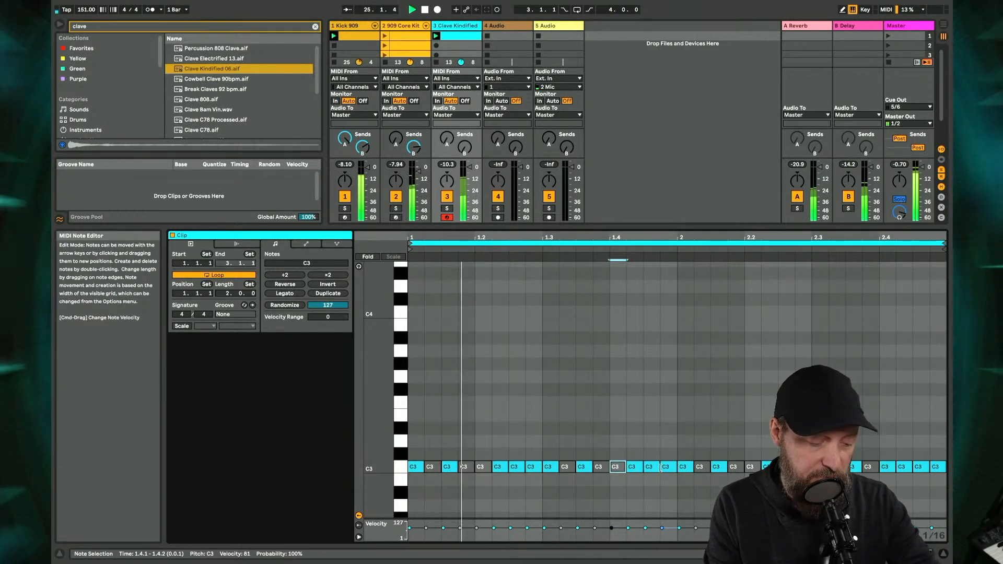
click(521, 470)
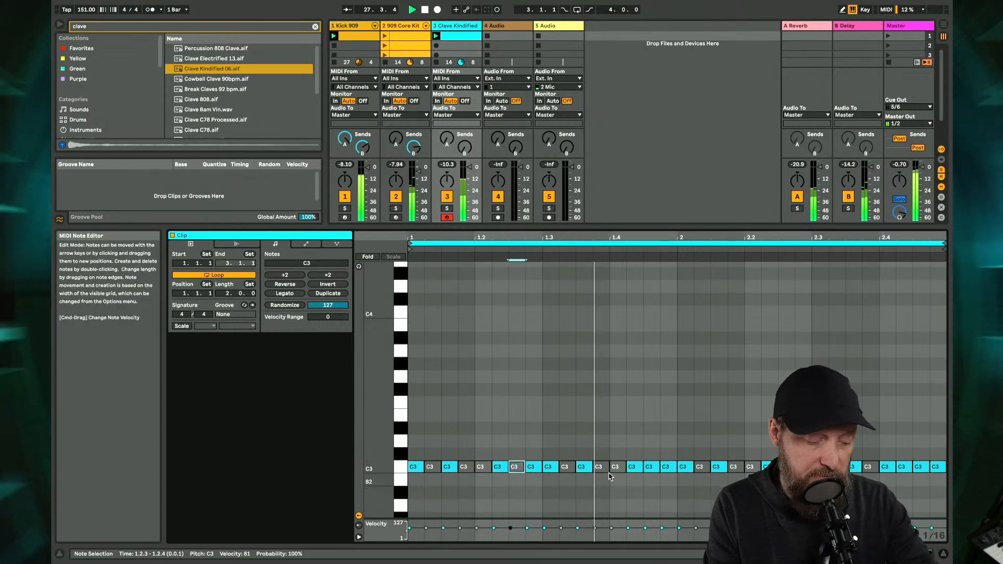
click(650, 468)
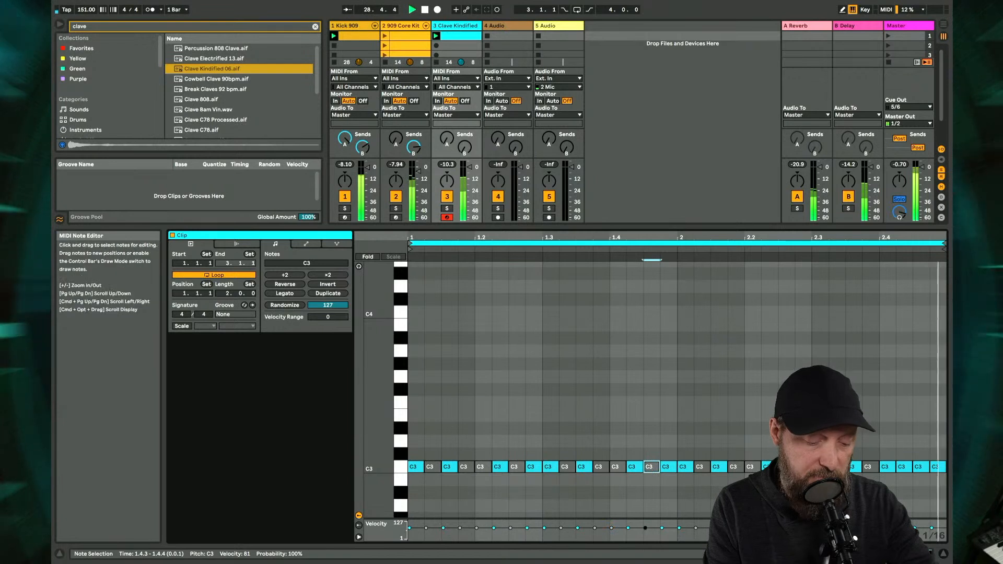
click(733, 467)
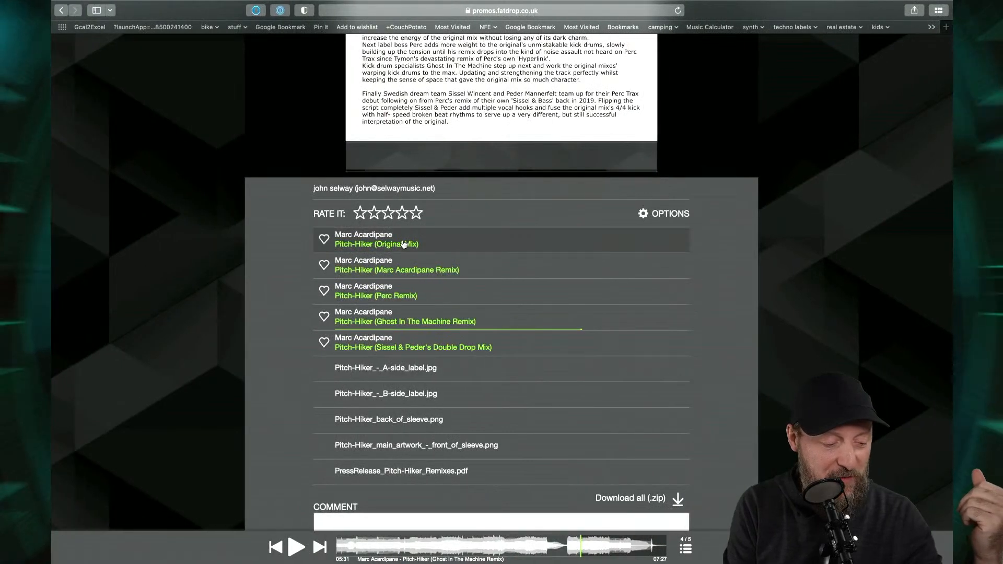
- Switch to the promo page in the web browser, listen to parts of Pitch-Hiker (Original Mix) and examine the release description
click(404, 245)
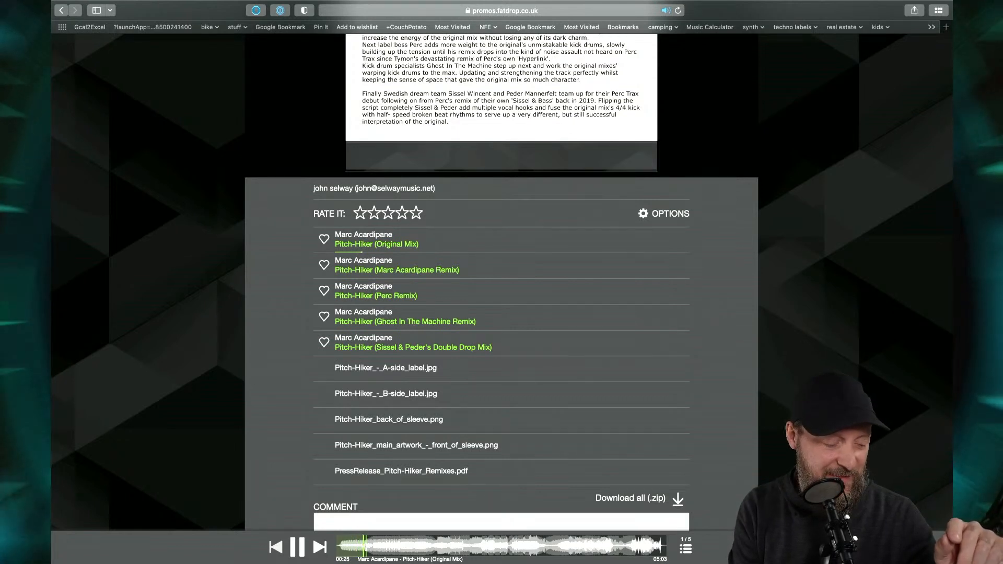
click(376, 545)
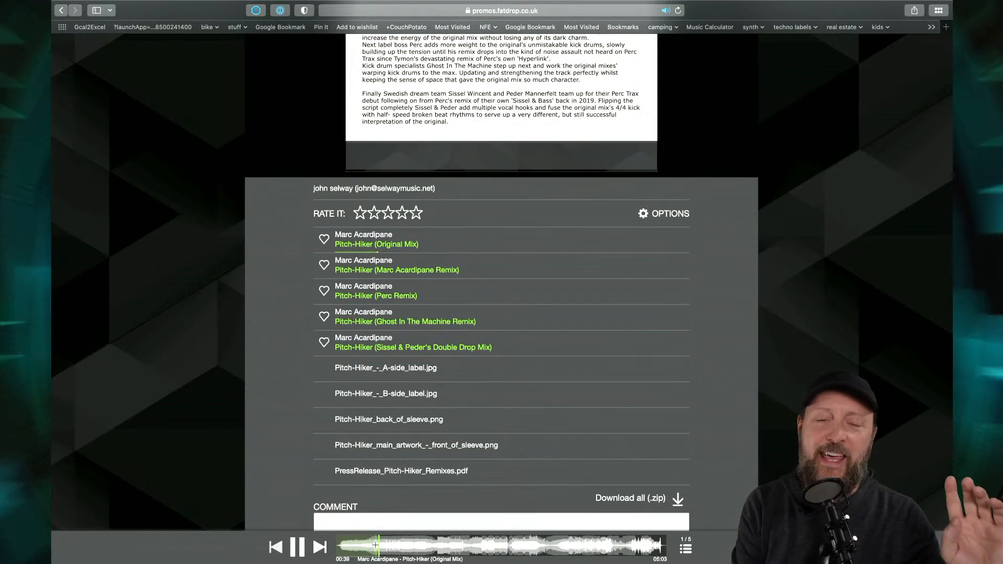
click(296, 547)
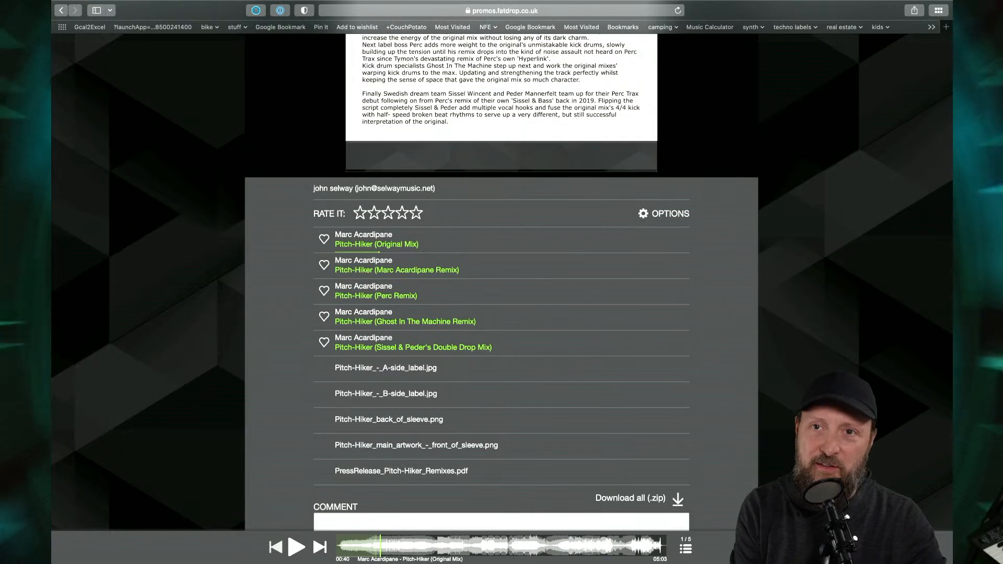
click(425, 552)
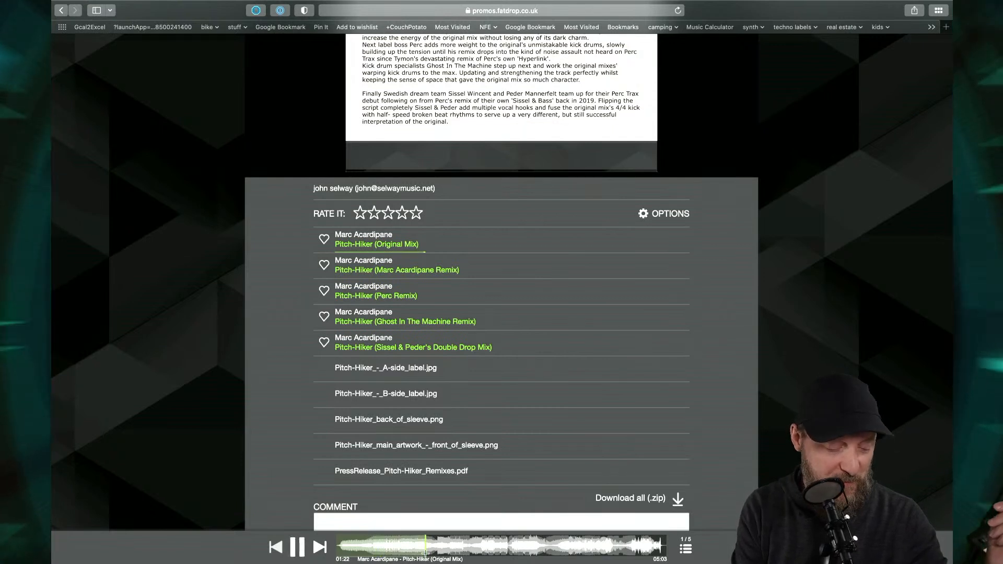
key(space)
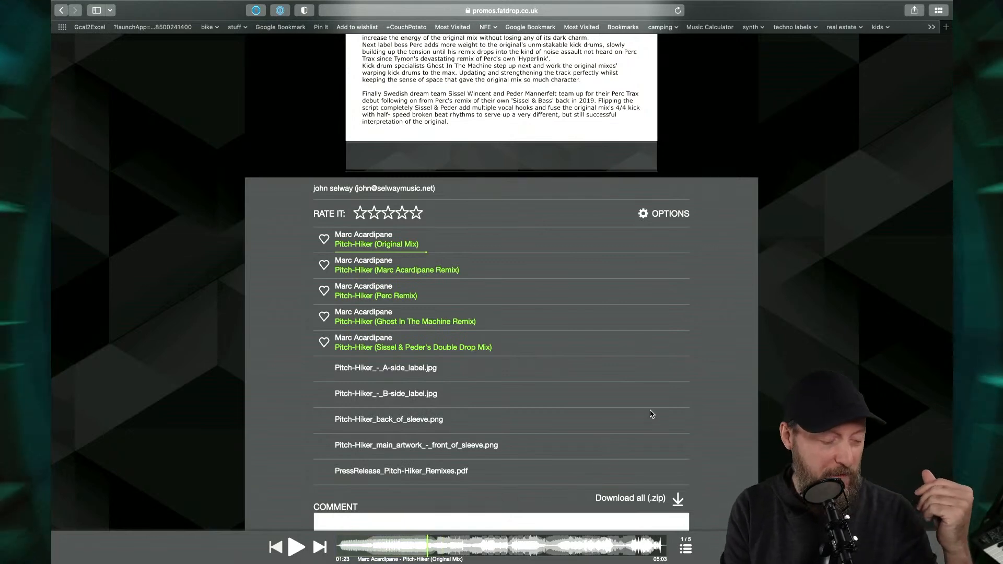
scroll(652, 414, up, 6)
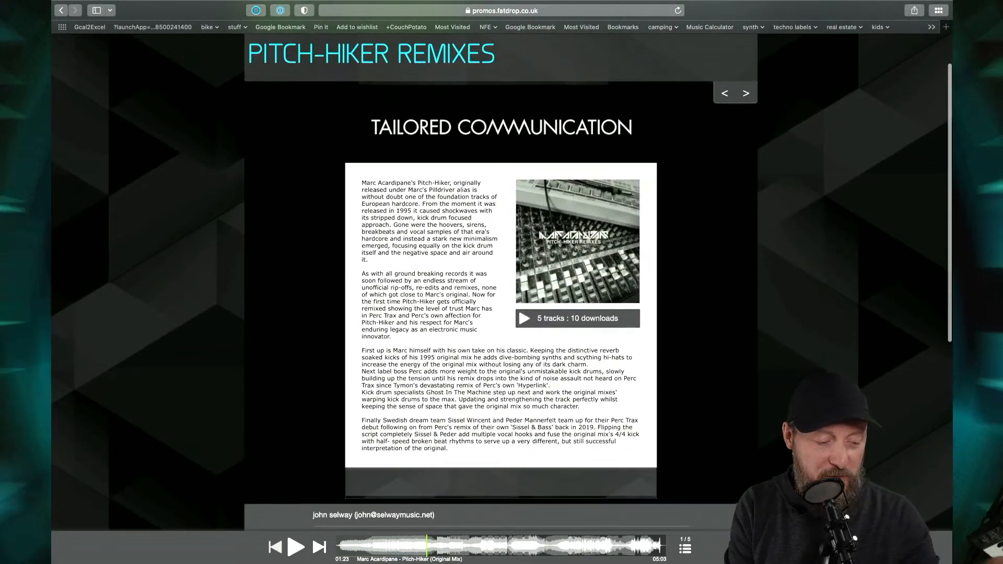
scroll(803, 380, up, 1)
scroll(802, 379, down, 5)
scroll(802, 379, down, 1)
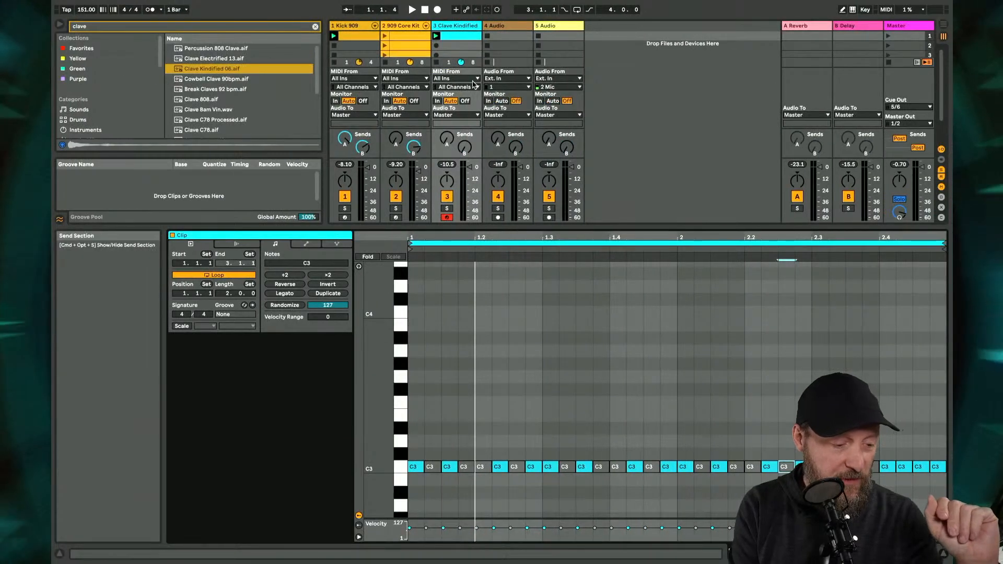
- Switch back to the Live set, disarm the Clave Kindified track and solo it during playback
click(447, 218)
key(space)
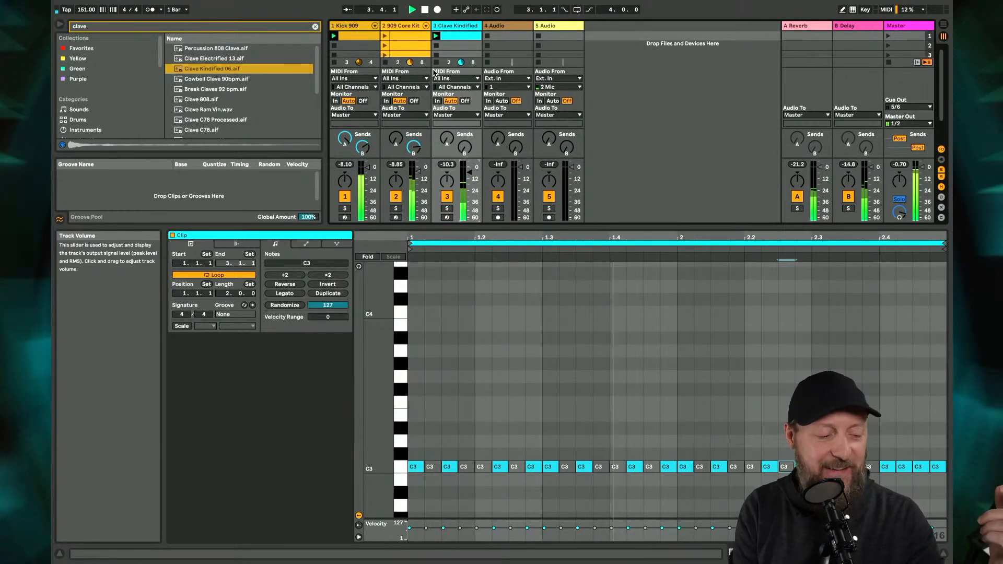
click(448, 209)
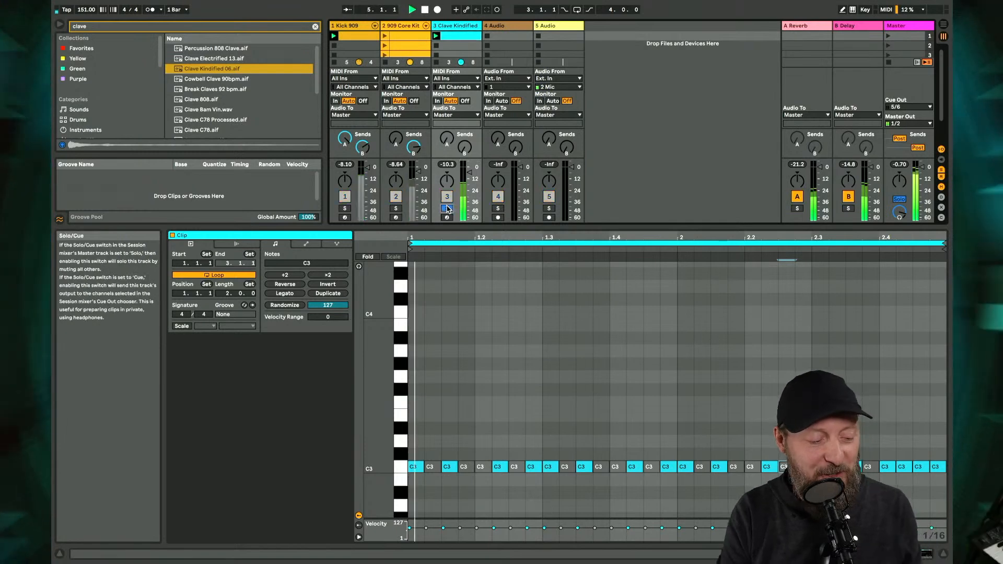
- Add the Overdrive audio effect after the clave sampler, with its bandpass filter at 2.21 kHz and bandwidth 3.69
double_click(457, 27)
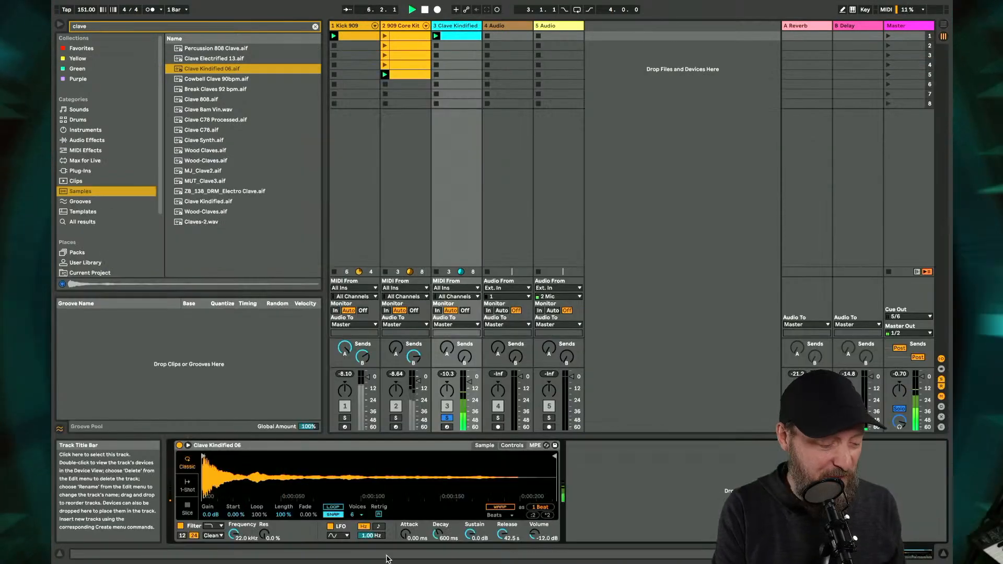
click(87, 140)
click(315, 26)
drag(203, 120, 602, 472)
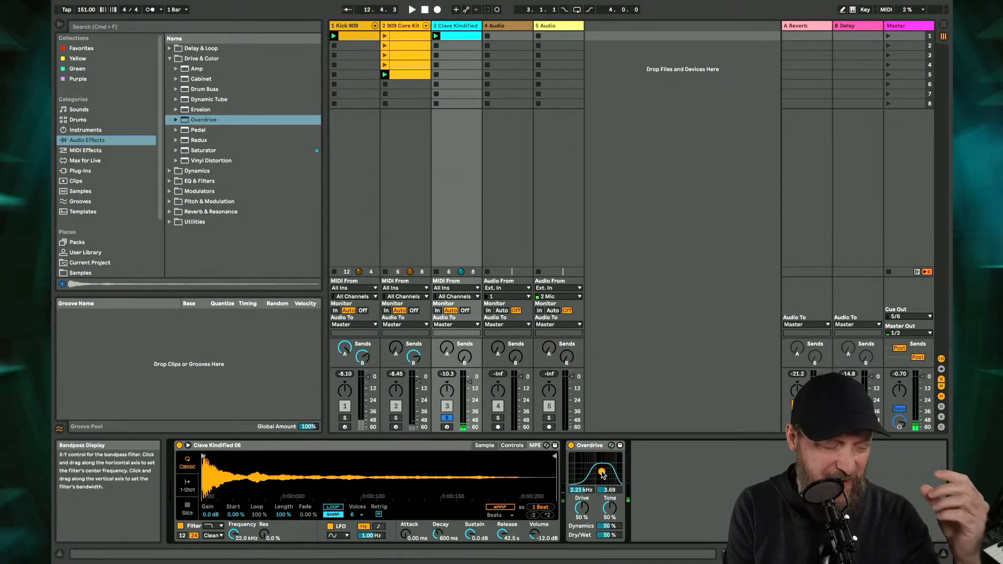
- Add a Saturator after the Overdrive and raise its Drive to 1.71 dB during playback
click(204, 150)
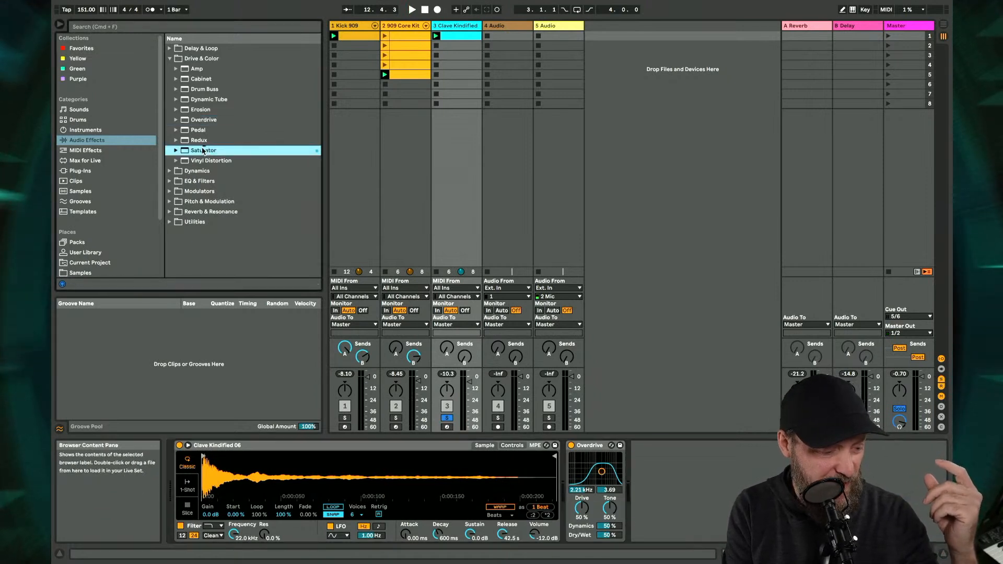
double_click(204, 150)
key(space)
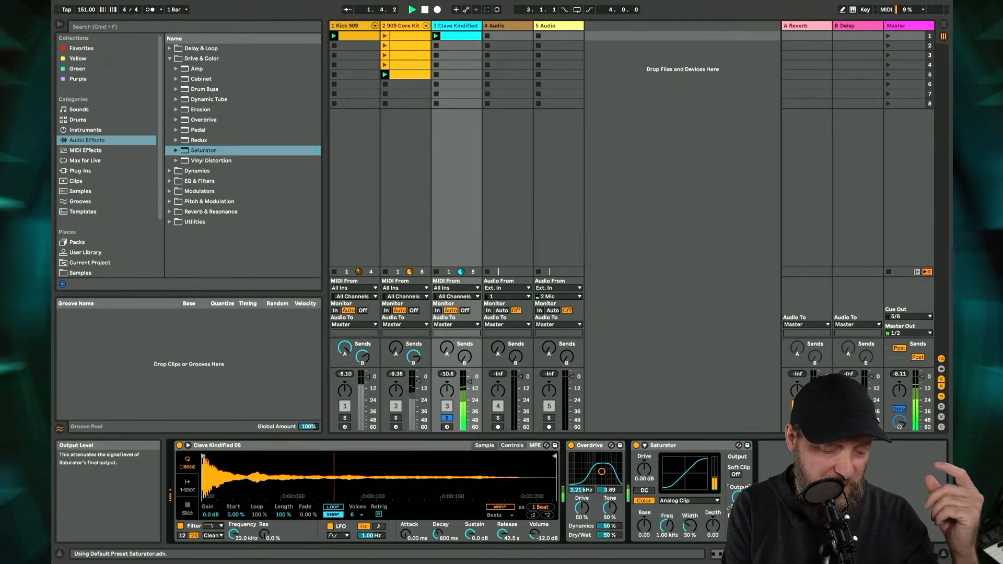
drag(668, 484, 668, 473)
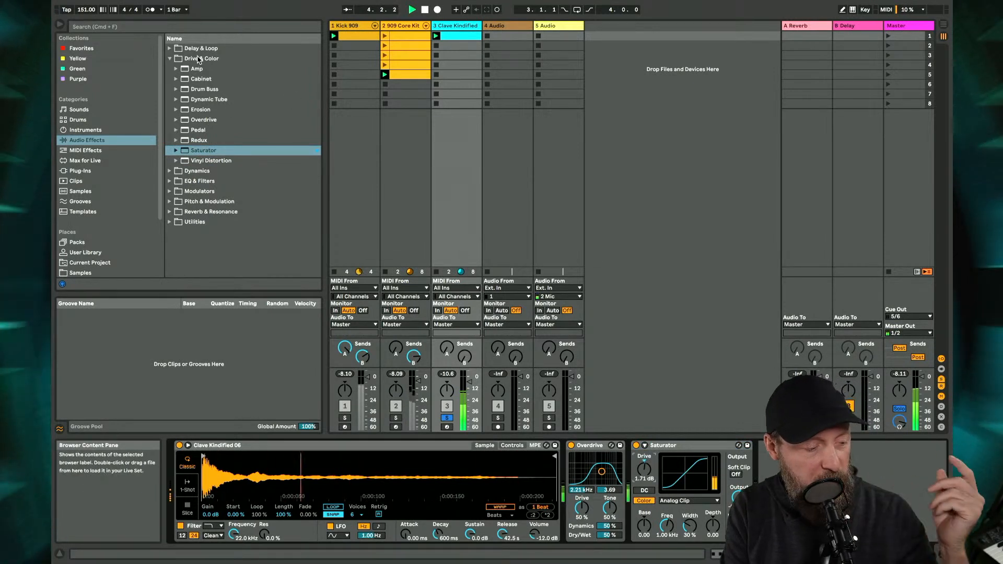
- Look through the audio effect categories, including the Modulators folder, for another effect for the clave
click(199, 173)
key(Down)
key(Down)
key(Right)
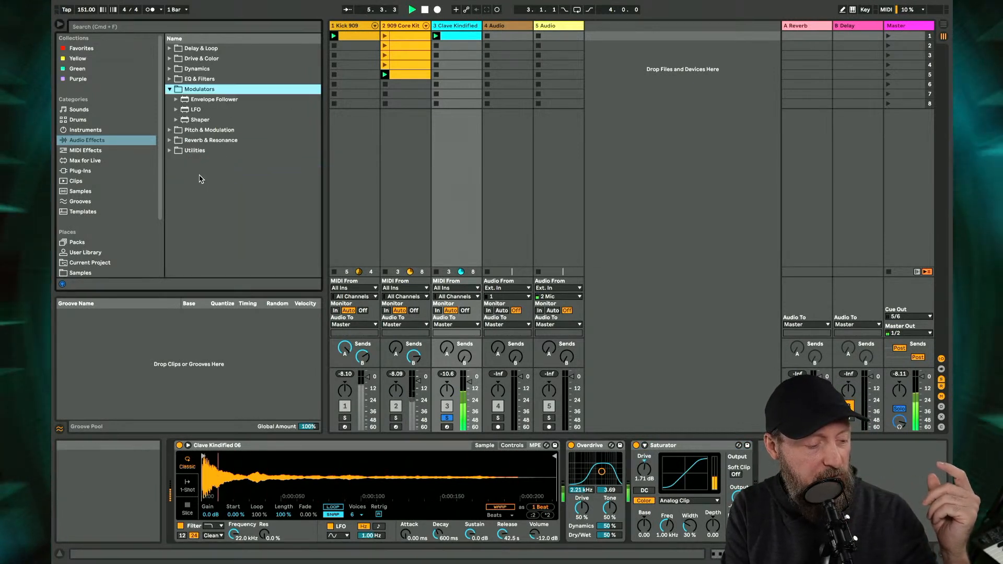
key(Up)
key(Left)
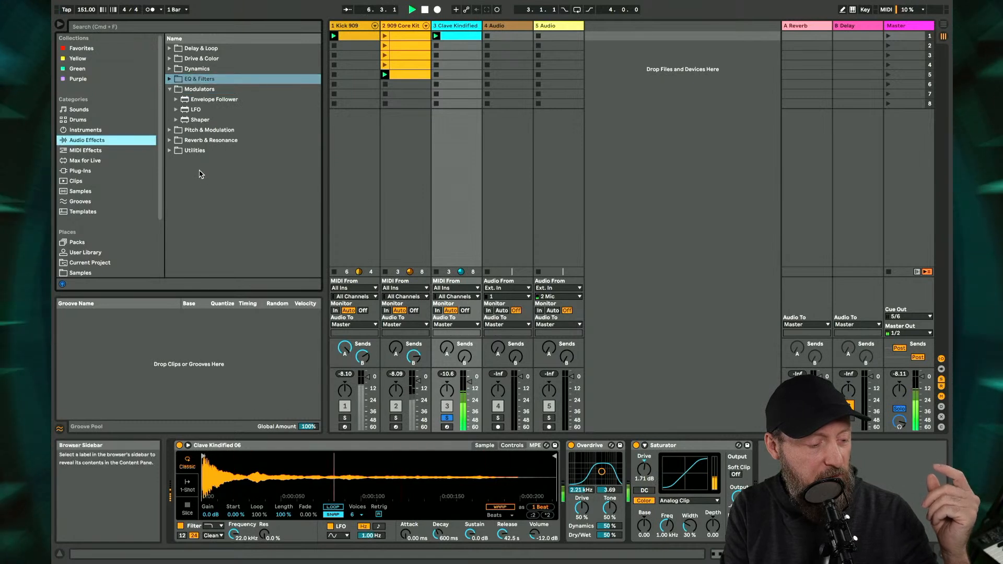
click(207, 92)
key(Left)
key(Down)
key(Up)
key(Up)
key(Up)
key(Up)
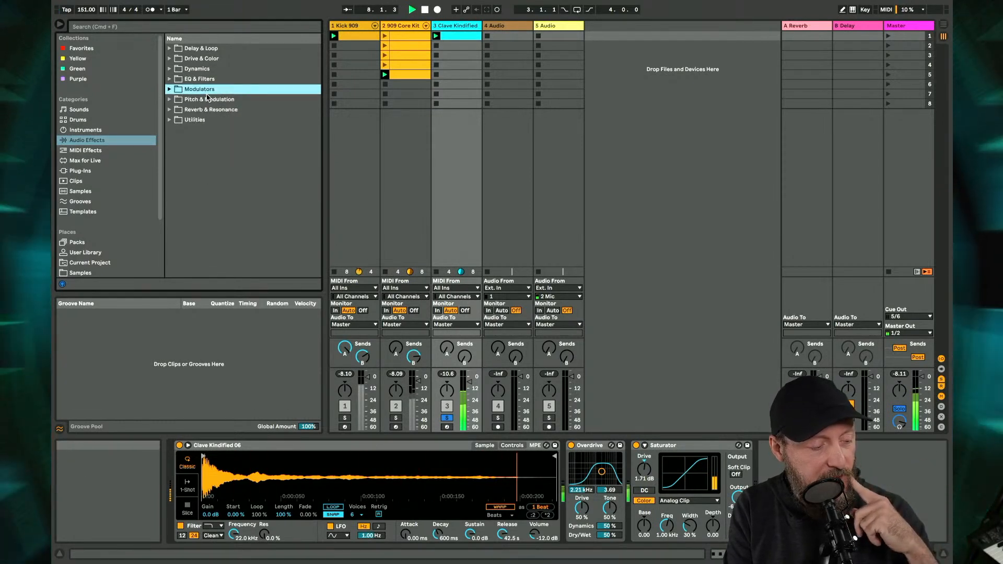
key(Down)
key(Down)
key(Down)
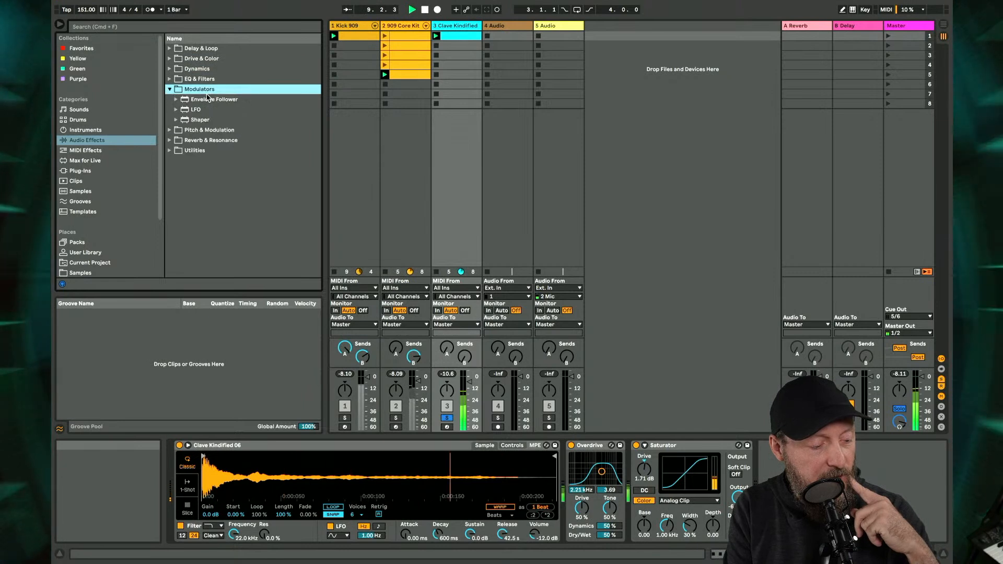
- Add the Chorus-Ensemble effect from the Pitch & Modulation category after the Saturator
key(Up)
key(Down)
key(Down)
key(Down)
key(Up)
key(Right)
key(Down)
key(Down)
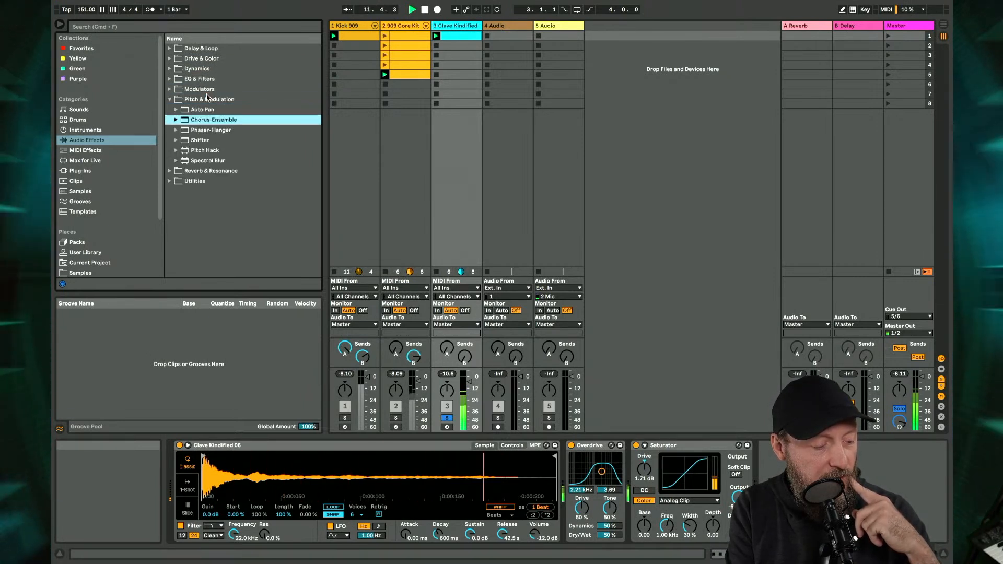
key(Return)
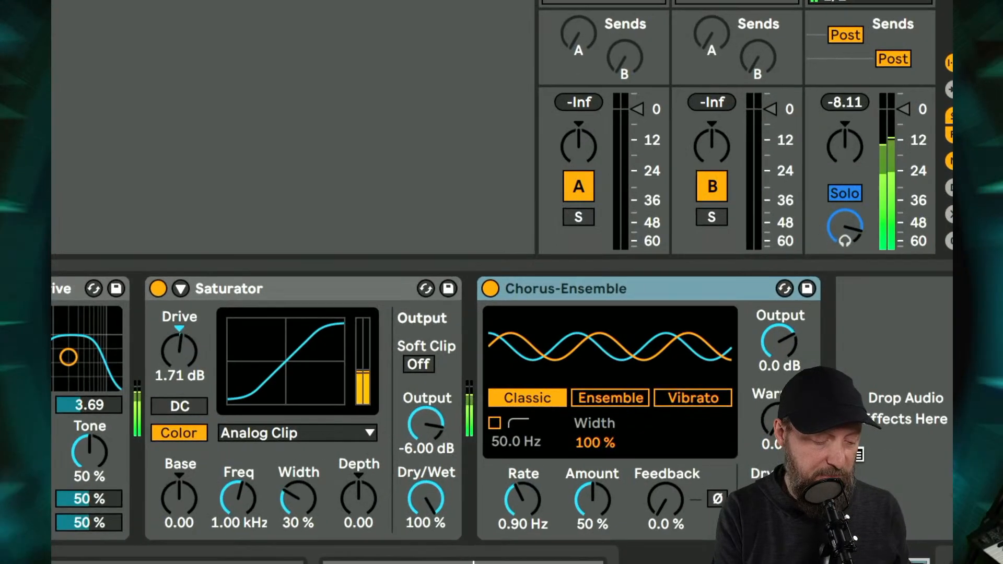
- Adjust the Chorus-Ensemble settings by ear and unsolo the Clave Kindified track
mouse_move(535, 506)
mouse_down()
mouse_move(536, 468)
mouse_move(536, 507)
mouse_up()
drag(665, 499, 665, 448)
drag(665, 499, 665, 521)
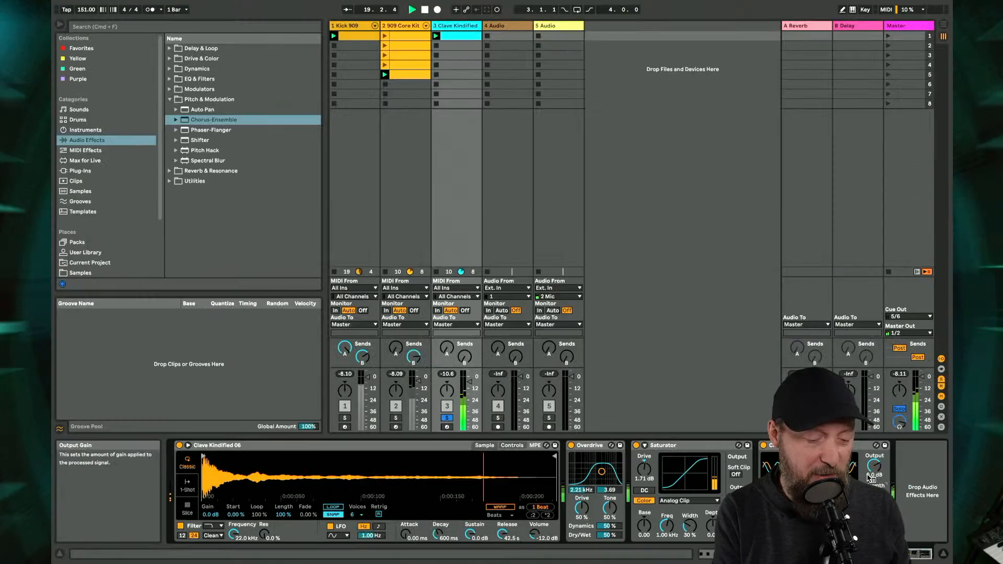
click(447, 418)
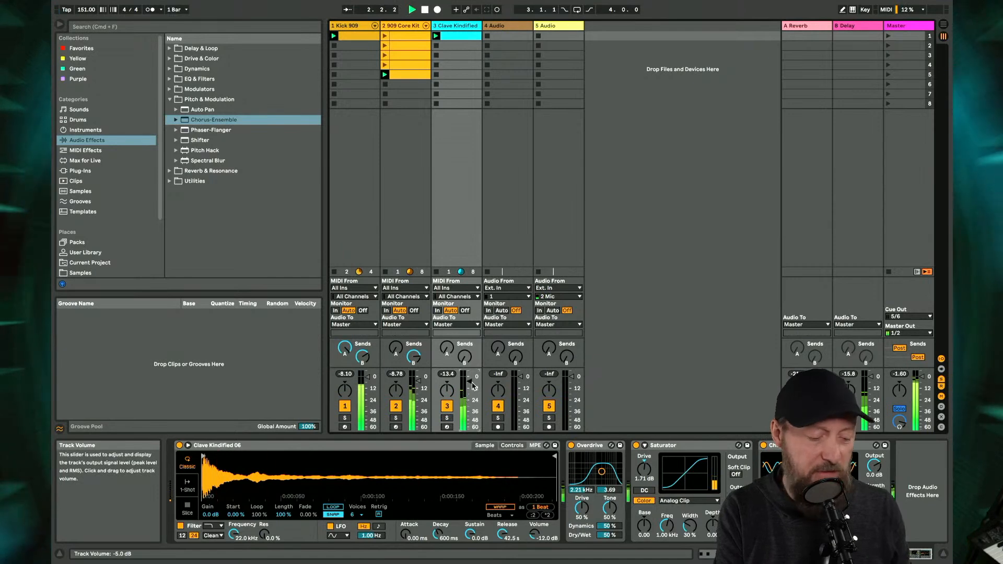
- Transpose all notes in the clave clip down to A#2
double_click(462, 37)
key(Down)
key(Down)
key(Down)
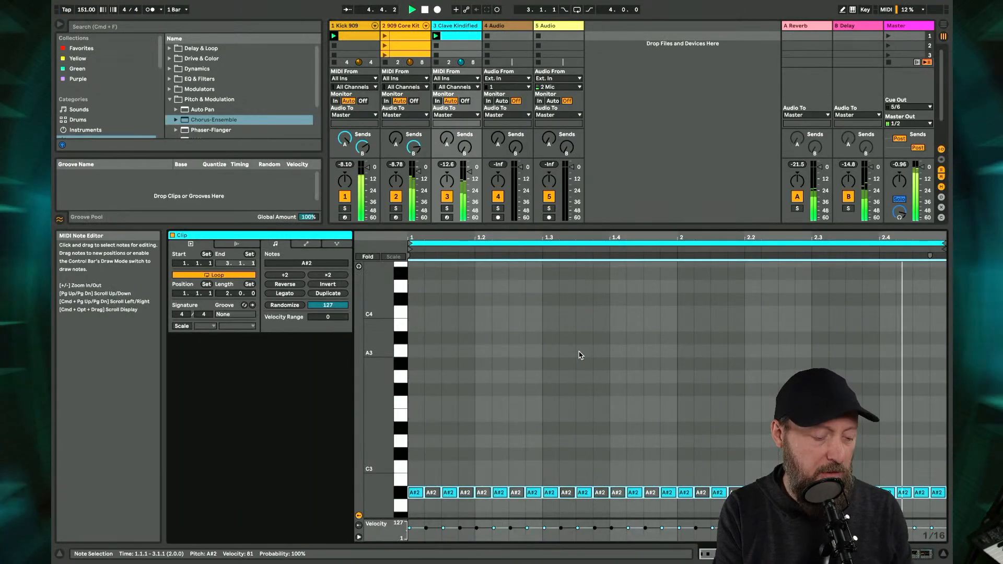